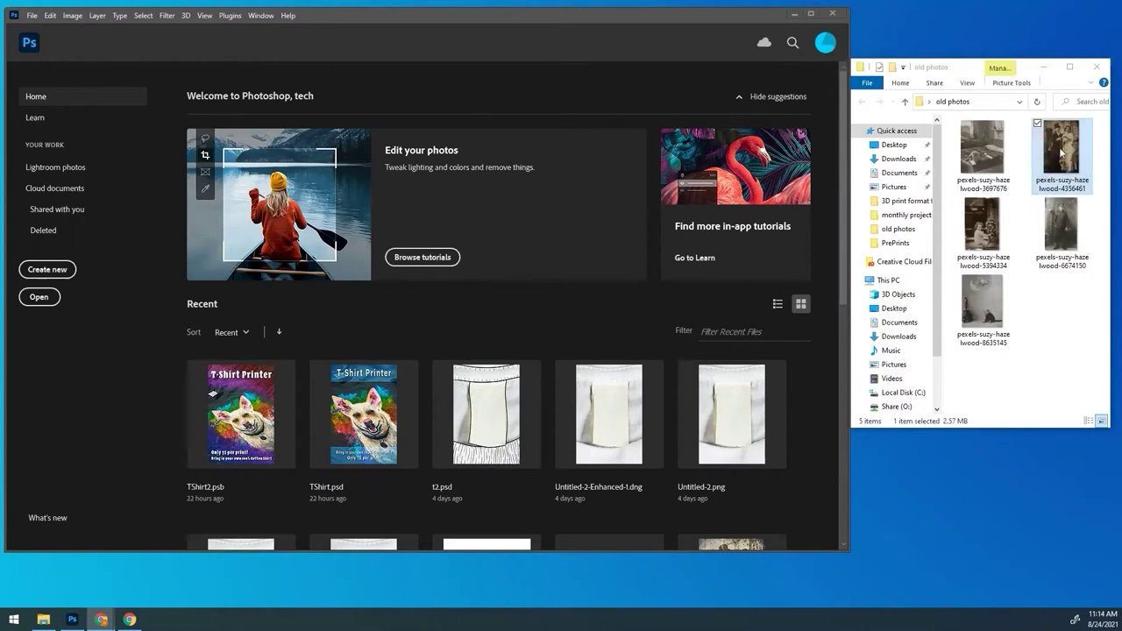
- Open the JPEG ending in 4356461 from the old photos folder in Photoshop without raw adjustments and duplicate its Background layer
{"action": "left_click_drag", "start_coordinate": [1066, 146], "coordinate": [38, 300]}
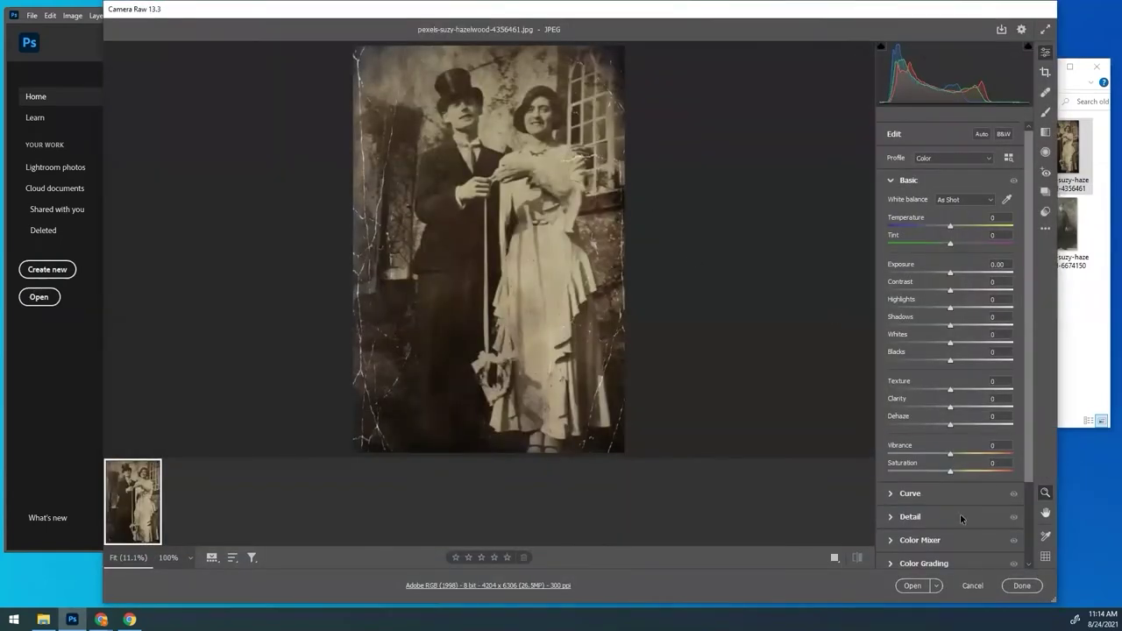
{"action": "left_click", "coordinate": [913, 587]}
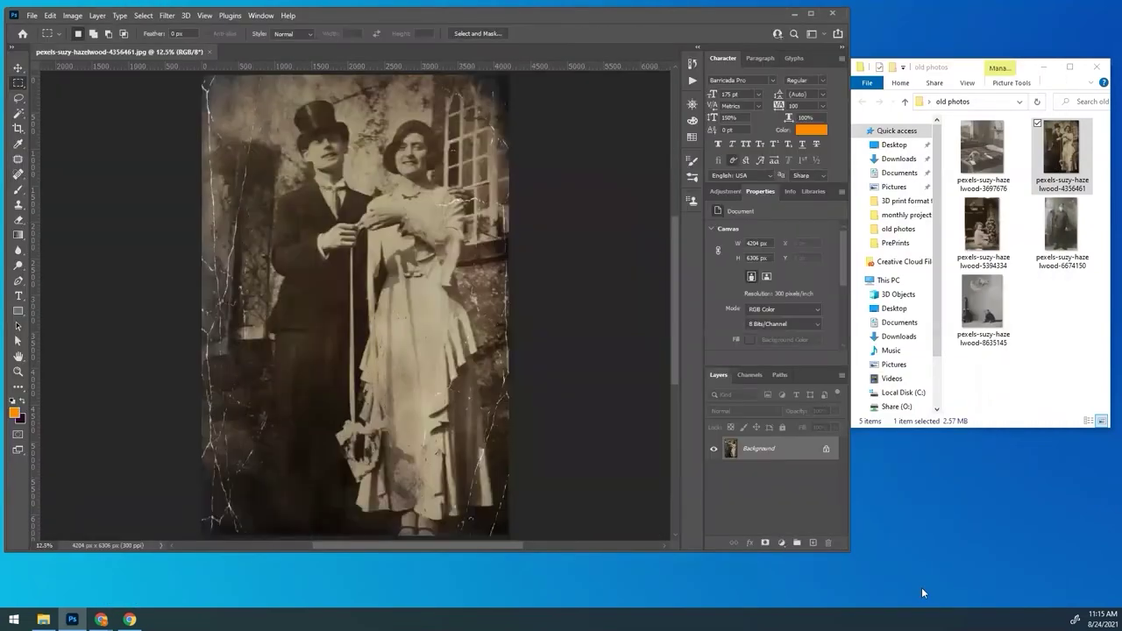
{"action": "right_click", "coordinate": [763, 453]}
{"action": "left_click", "coordinate": [801, 476]}
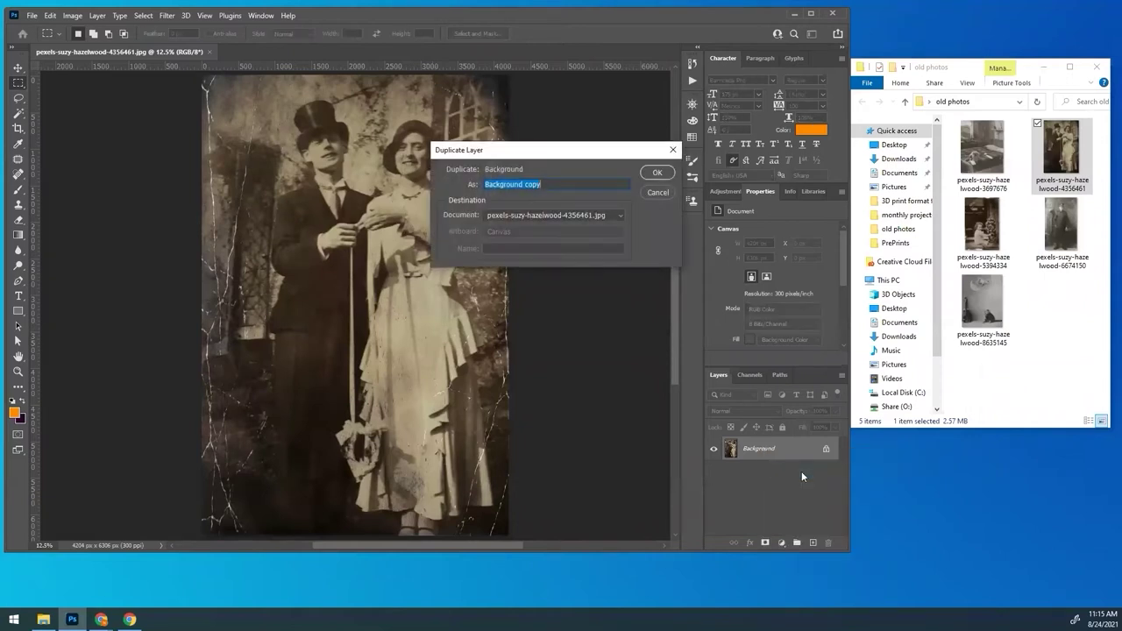
{"action": "left_click", "coordinate": [658, 173]}
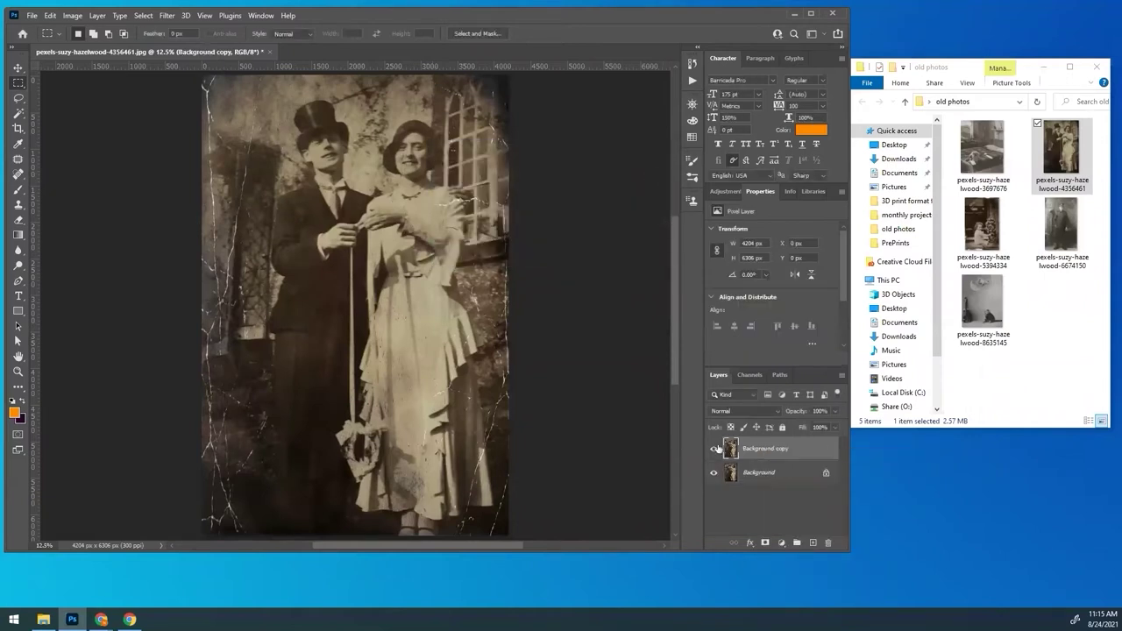
- Leave only the Background copy layer visible and activate the Patch tool
{"action": "left_click", "coordinate": [713, 451]}
{"action": "left_click", "coordinate": [714, 451]}
{"action": "left_click", "coordinate": [713, 451]}
{"action": "left_click", "coordinate": [713, 451]}
{"action": "left_click", "coordinate": [715, 454]}
{"action": "left_click", "coordinate": [17, 160]}
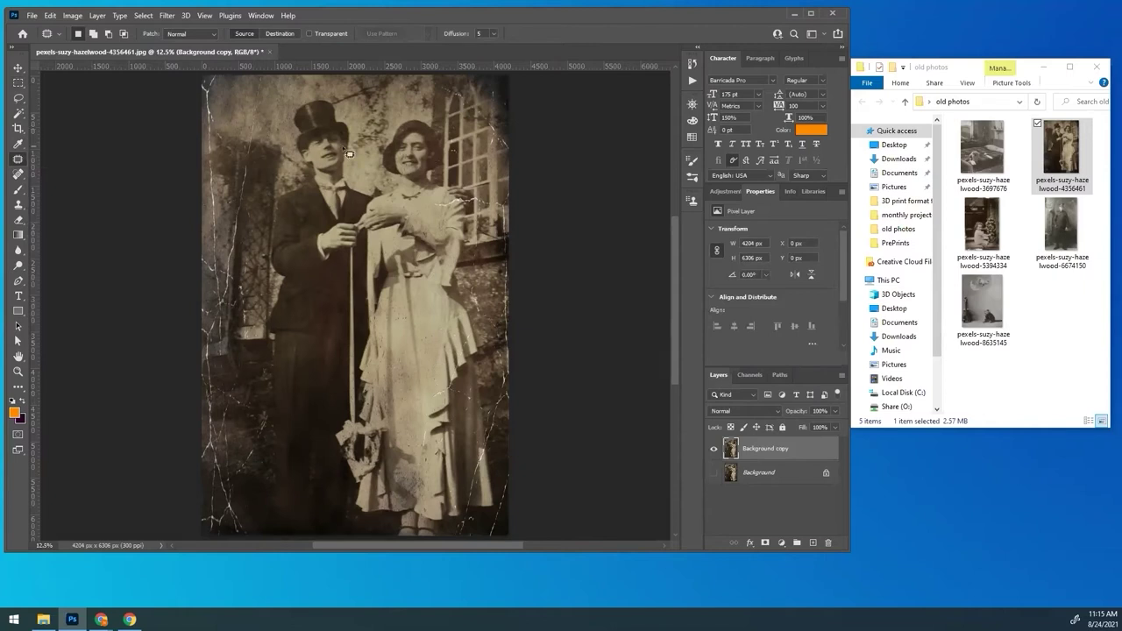
- Check the Zoom with Scroll Wheel option in the Tools preferences and accept the dialog
{"action": "left_click", "coordinate": [50, 16]}
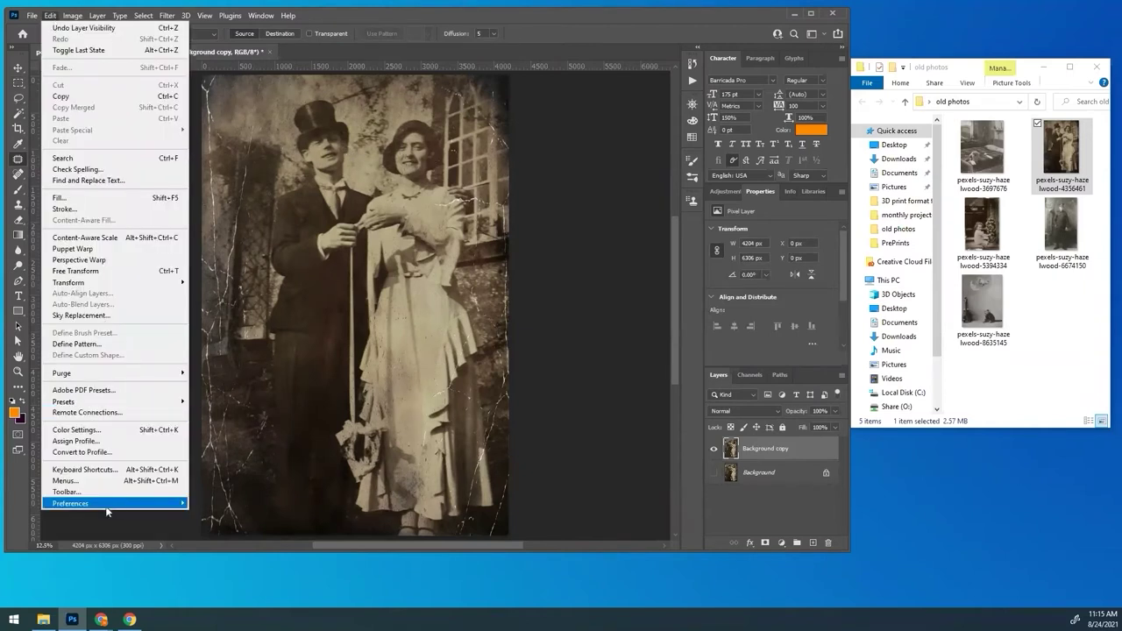
{"action": "mouse_move", "coordinate": [34, 18]}
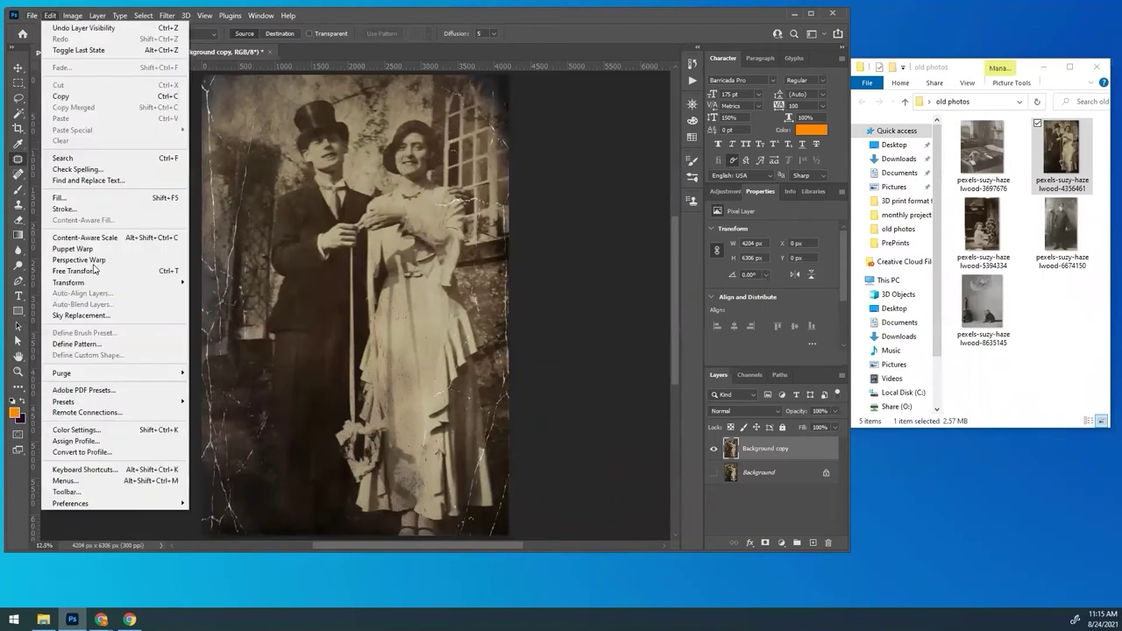
{"action": "mouse_move", "coordinate": [124, 506]}
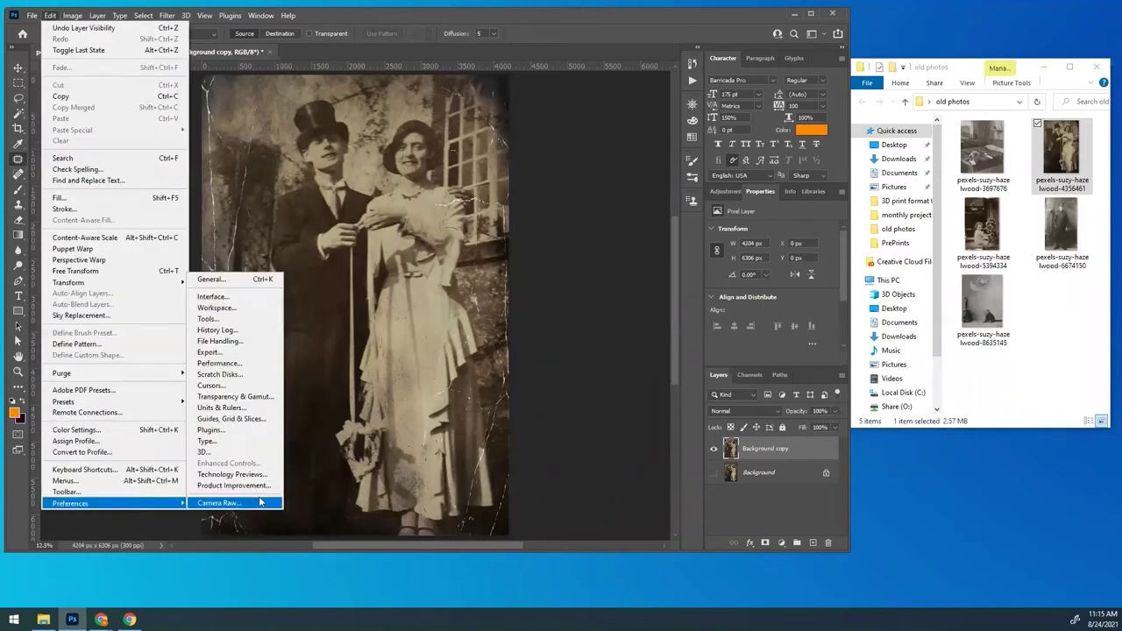
{"action": "left_click", "coordinate": [212, 278]}
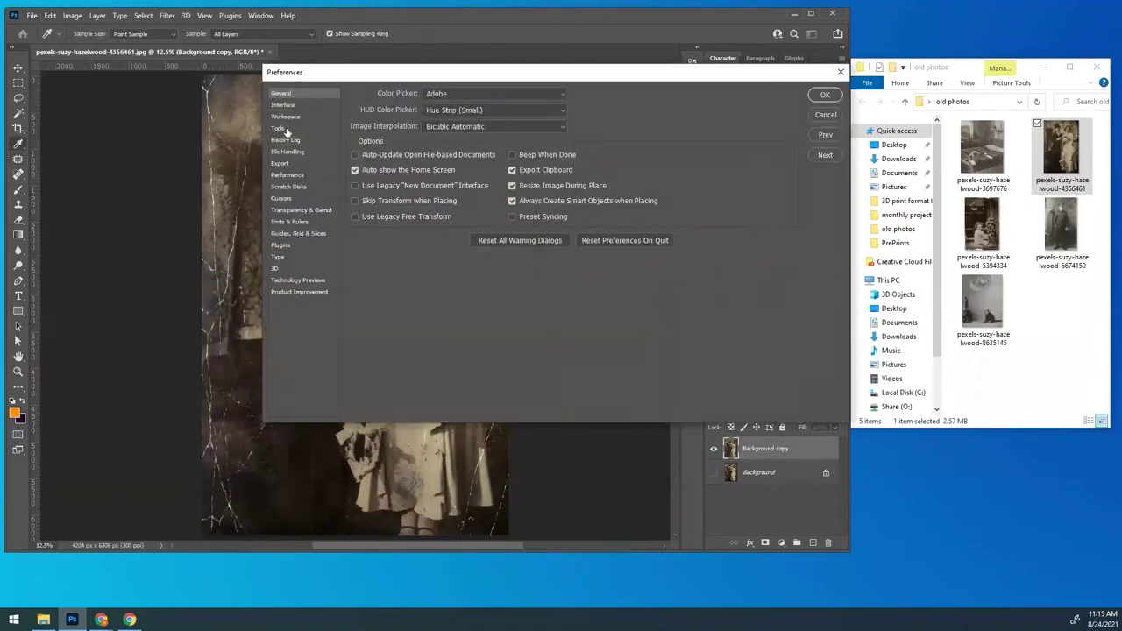
{"action": "left_click", "coordinate": [278, 128]}
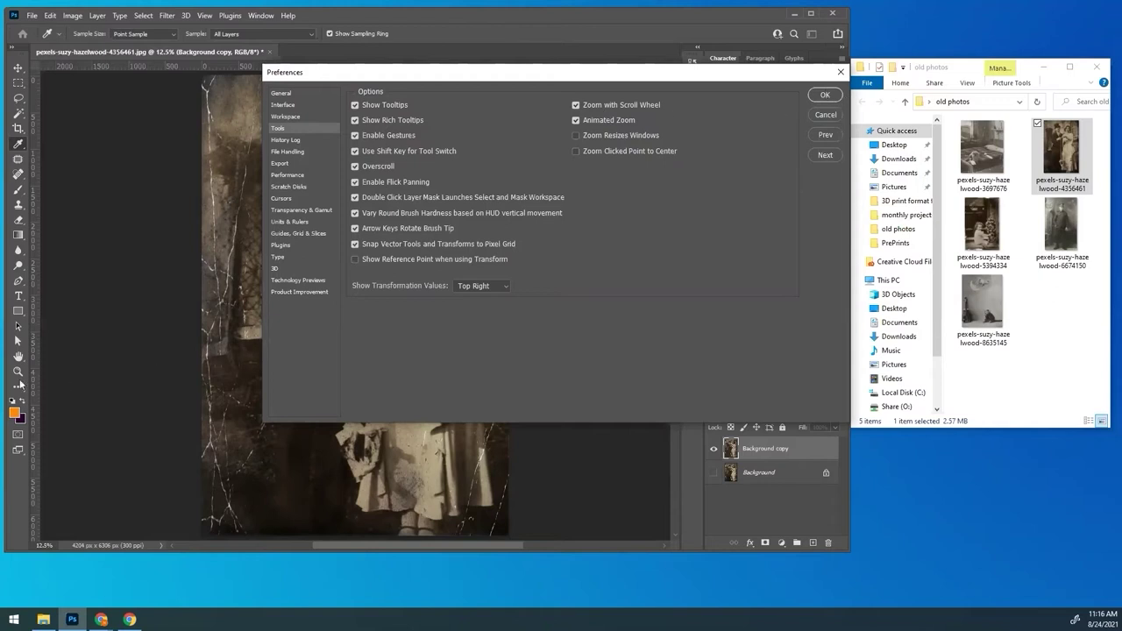
{"action": "left_click", "coordinate": [825, 94]}
- Examine the cracks and scratches around the photo's upper-left and upper-right areas up close
{"action": "key", "text": "j"}
{"action": "scroll", "coordinate": [332, 207], "scroll_direction": "up", "scroll_amount": 1}
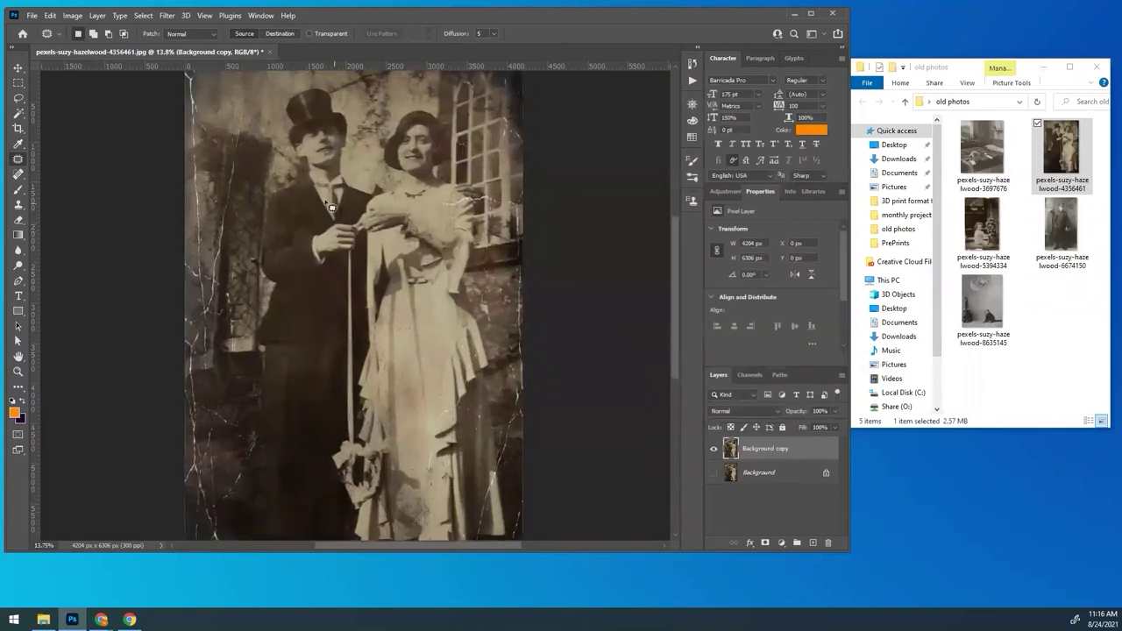
{"action": "scroll", "coordinate": [332, 207], "scroll_direction": "up", "scroll_amount": 5}
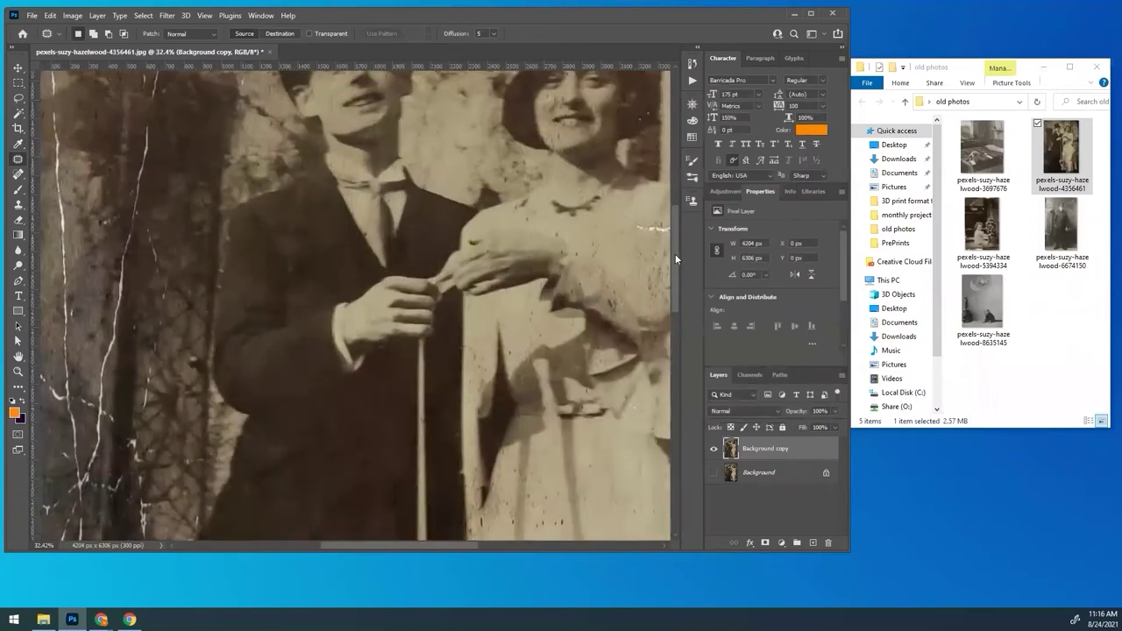
{"action": "left_click_drag", "start_coordinate": [675, 254], "coordinate": [677, 202]}
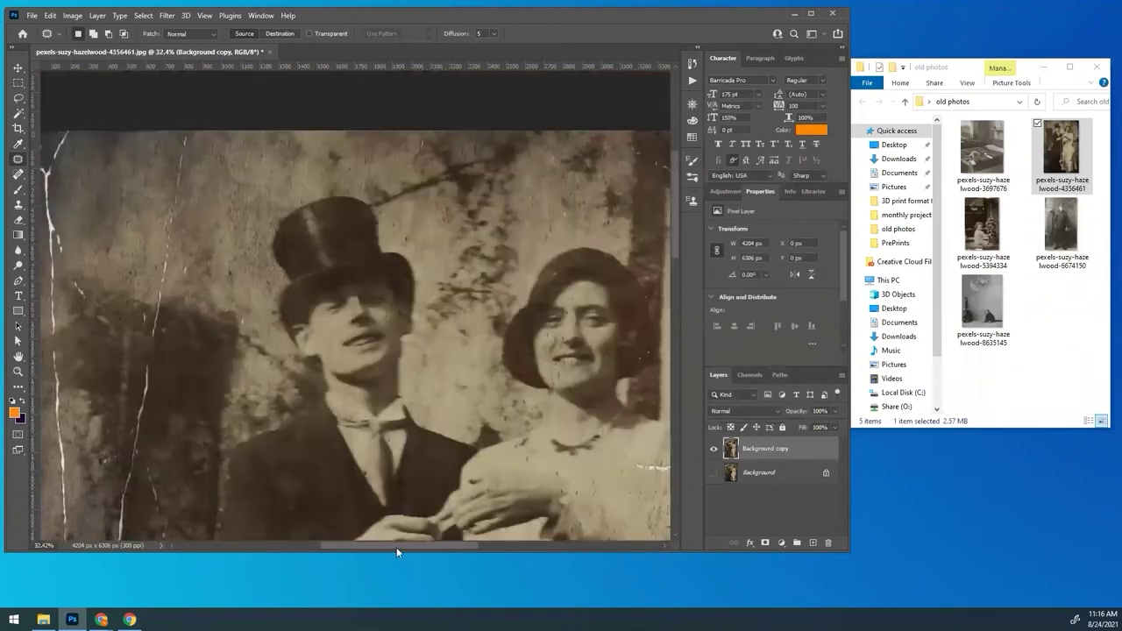
{"action": "left_click_drag", "start_coordinate": [396, 547], "coordinate": [361, 548]}
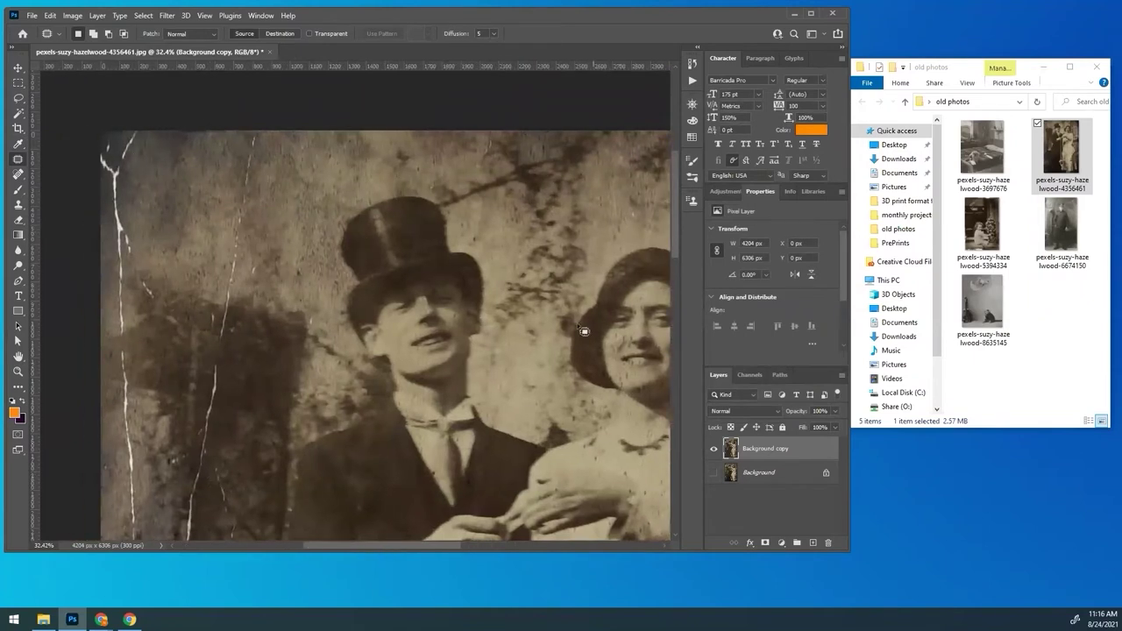
{"action": "left_click_drag", "start_coordinate": [352, 547], "coordinate": [450, 547]}
{"action": "mouse_move", "coordinate": [673, 174]}
{"action": "left_mouse_down"}
{"action": "mouse_move", "coordinate": [682, 387]}
{"action": "mouse_move", "coordinate": [669, 163]}
{"action": "left_mouse_up"}
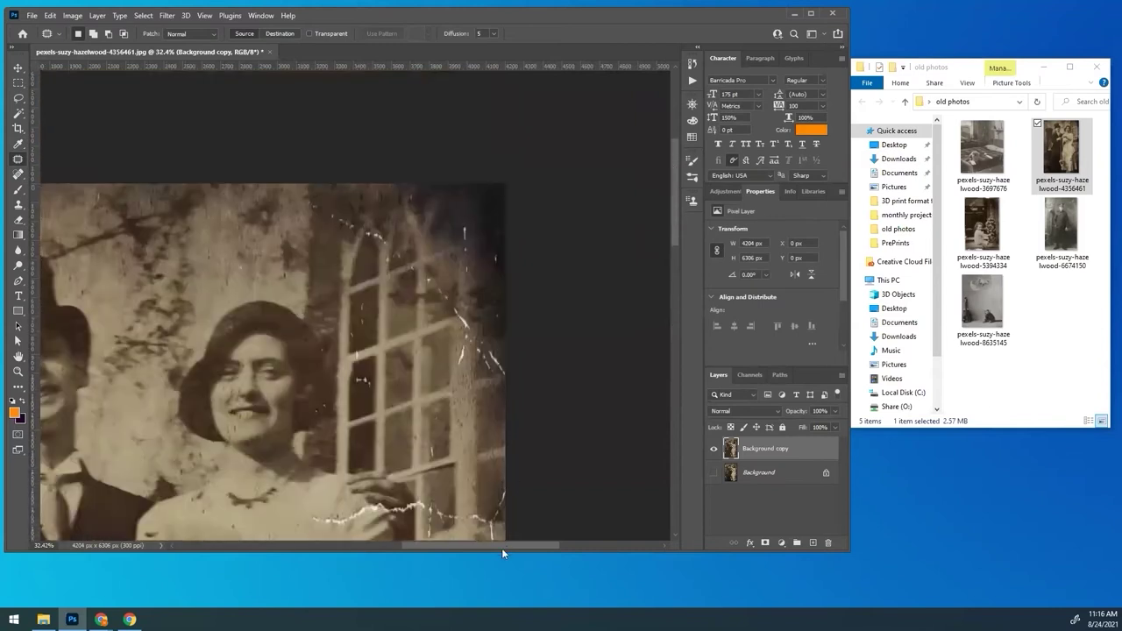
- Patch the top end of the thin crack left of the man's top hat with clean wall texture
{"action": "left_click_drag", "start_coordinate": [507, 544], "coordinate": [397, 547]}
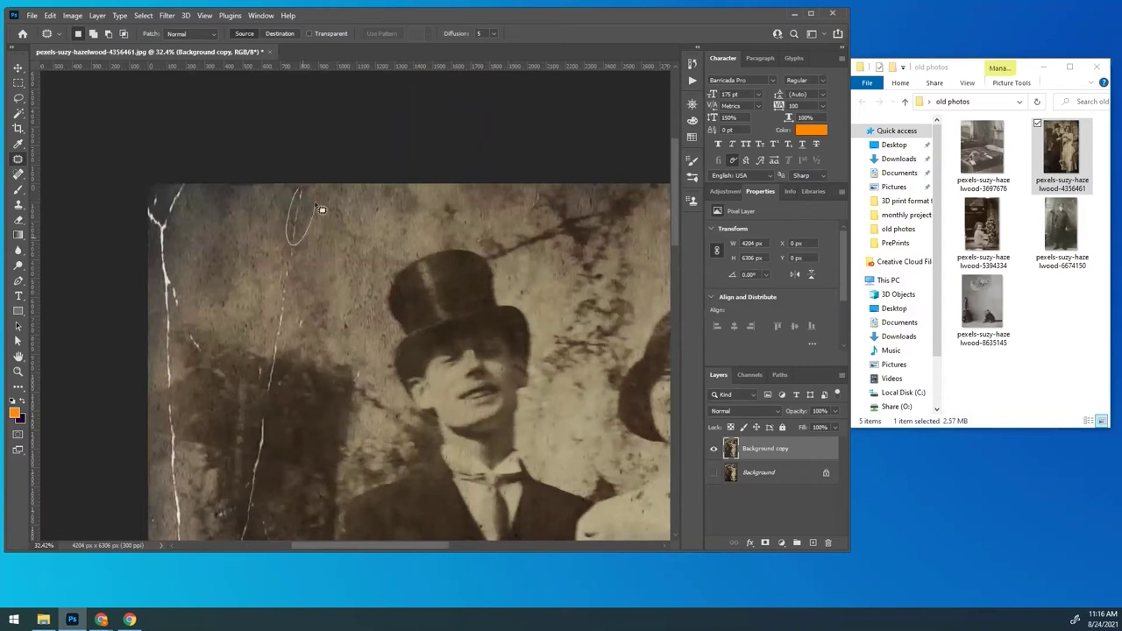
{"action": "mouse_move", "coordinate": [320, 211]}
{"action": "left_mouse_down"}
{"action": "mouse_move", "coordinate": [309, 203]}
{"action": "mouse_move", "coordinate": [306, 230]}
{"action": "mouse_move", "coordinate": [339, 268]}
{"action": "mouse_move", "coordinate": [353, 268]}
{"action": "left_mouse_up"}
{"action": "key", "text": "ctrl+d"}
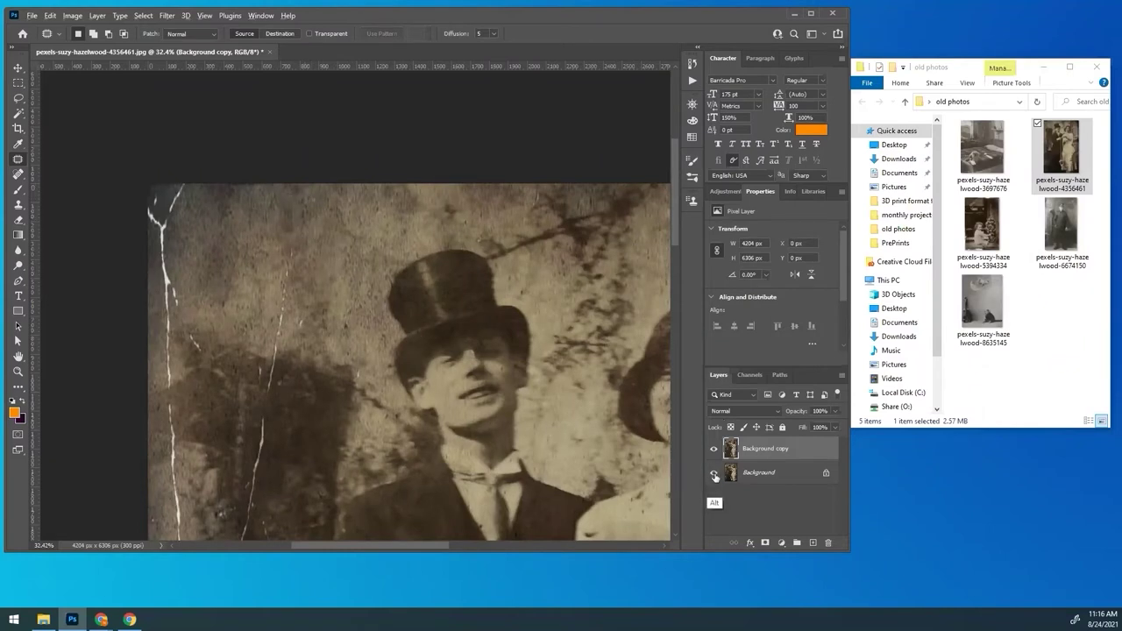
- Compare the patched Background copy with the original by switching layer visibility back and forth
{"action": "left_click", "coordinate": [714, 472], "text": "alt"}
{"action": "left_click", "coordinate": [714, 474], "text": "alt"}
{"action": "left_click", "coordinate": [714, 474], "text": "alt"}
{"action": "left_click", "coordinate": [716, 474], "text": "alt"}
{"action": "left_click", "coordinate": [714, 474], "text": "alt"}
{"action": "left_click", "coordinate": [713, 474], "text": "alt"}
- Patch the thin crack on the light wall left of the top hat, down to the dark shadow
{"action": "mouse_move", "coordinate": [283, 246]}
{"action": "left_mouse_down"}
{"action": "mouse_move", "coordinate": [285, 301]}
{"action": "mouse_move", "coordinate": [308, 255]}
{"action": "mouse_move", "coordinate": [290, 232]}
{"action": "mouse_move", "coordinate": [262, 241]}
{"action": "mouse_move", "coordinate": [252, 229]}
{"action": "left_mouse_up"}
{"action": "key", "text": "ctrl+d"}
{"action": "mouse_move", "coordinate": [276, 342]}
{"action": "left_mouse_down"}
{"action": "mouse_move", "coordinate": [298, 312]}
{"action": "mouse_move", "coordinate": [277, 343]}
{"action": "mouse_move", "coordinate": [292, 247]}
{"action": "left_mouse_up"}
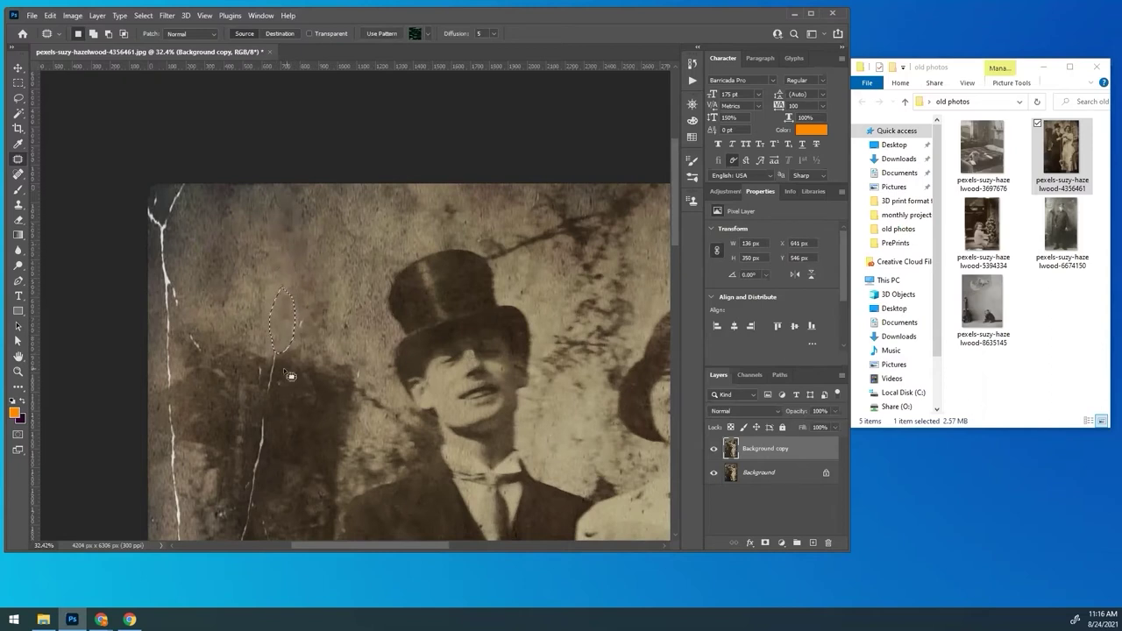
{"action": "key", "text": "ctrl+d"}
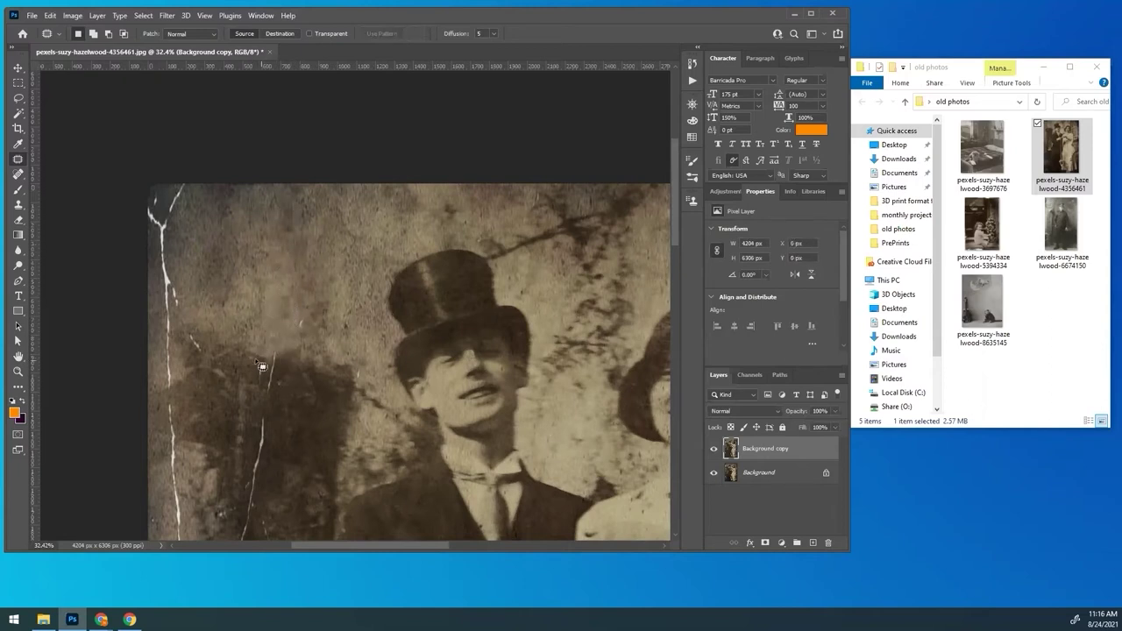
- Patch the upper part of the crack running through the dark shadow left of the man's head
{"action": "mouse_move", "coordinate": [267, 369]}
{"action": "left_mouse_down"}
{"action": "mouse_move", "coordinate": [278, 342]}
{"action": "mouse_move", "coordinate": [255, 353]}
{"action": "mouse_move", "coordinate": [282, 366]}
{"action": "left_mouse_up"}
{"action": "left_click", "coordinate": [285, 320]}
{"action": "mouse_move", "coordinate": [279, 367]}
{"action": "left_mouse_down"}
{"action": "mouse_move", "coordinate": [300, 398]}
{"action": "mouse_move", "coordinate": [254, 448]}
{"action": "mouse_move", "coordinate": [262, 409]}
{"action": "left_mouse_up"}
{"action": "left_click", "coordinate": [324, 437]}
{"action": "left_click", "coordinate": [320, 410]}
{"action": "left_click_drag", "start_coordinate": [263, 427], "coordinate": [281, 445]}
{"action": "left_click", "coordinate": [306, 428]}
- Patch the forked crack in the photo's upper-left corner and its offshoots with nearby wall texture
{"action": "mouse_move", "coordinate": [178, 199]}
{"action": "left_mouse_down"}
{"action": "mouse_move", "coordinate": [144, 181]}
{"action": "mouse_move", "coordinate": [211, 167]}
{"action": "mouse_move", "coordinate": [200, 248]}
{"action": "left_mouse_up"}
{"action": "mouse_move", "coordinate": [189, 306]}
{"action": "left_mouse_down"}
{"action": "mouse_move", "coordinate": [125, 240]}
{"action": "mouse_move", "coordinate": [170, 175]}
{"action": "left_mouse_up"}
{"action": "left_click_drag", "start_coordinate": [175, 237], "coordinate": [255, 240]}
{"action": "left_click", "coordinate": [234, 290]}
{"action": "mouse_move", "coordinate": [186, 328]}
{"action": "left_mouse_down"}
{"action": "mouse_move", "coordinate": [207, 353]}
{"action": "mouse_move", "coordinate": [189, 327]}
{"action": "mouse_move", "coordinate": [217, 409]}
{"action": "left_mouse_up"}
{"action": "key", "text": "ctrl+d"}
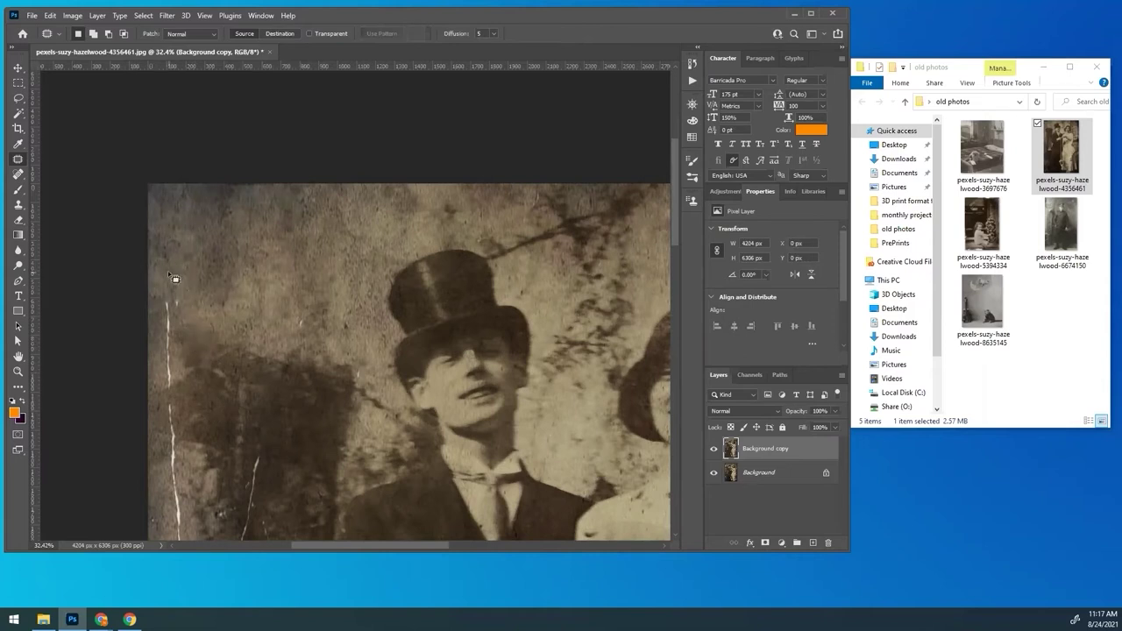
- Patch the leftover mark below the repaired upper-left corner and the small white scratch left of the top hat
{"action": "mouse_move", "coordinate": [167, 271]}
{"action": "left_mouse_down"}
{"action": "mouse_move", "coordinate": [173, 282]}
{"action": "mouse_move", "coordinate": [168, 272]}
{"action": "left_mouse_up"}
{"action": "left_click_drag", "start_coordinate": [177, 302], "coordinate": [200, 293]}
{"action": "key", "text": "ctrl+d"}
{"action": "left_click_drag", "start_coordinate": [291, 317], "coordinate": [294, 316]}
{"action": "left_click_drag", "start_coordinate": [301, 324], "coordinate": [320, 325]}
{"action": "key", "text": "ctrl+d"}
- Patch the upper stretch of the long crack near the left edge, level with the man's shoulder
{"action": "scroll", "coordinate": [200, 127], "scroll_direction": "down", "scroll_amount": 5}
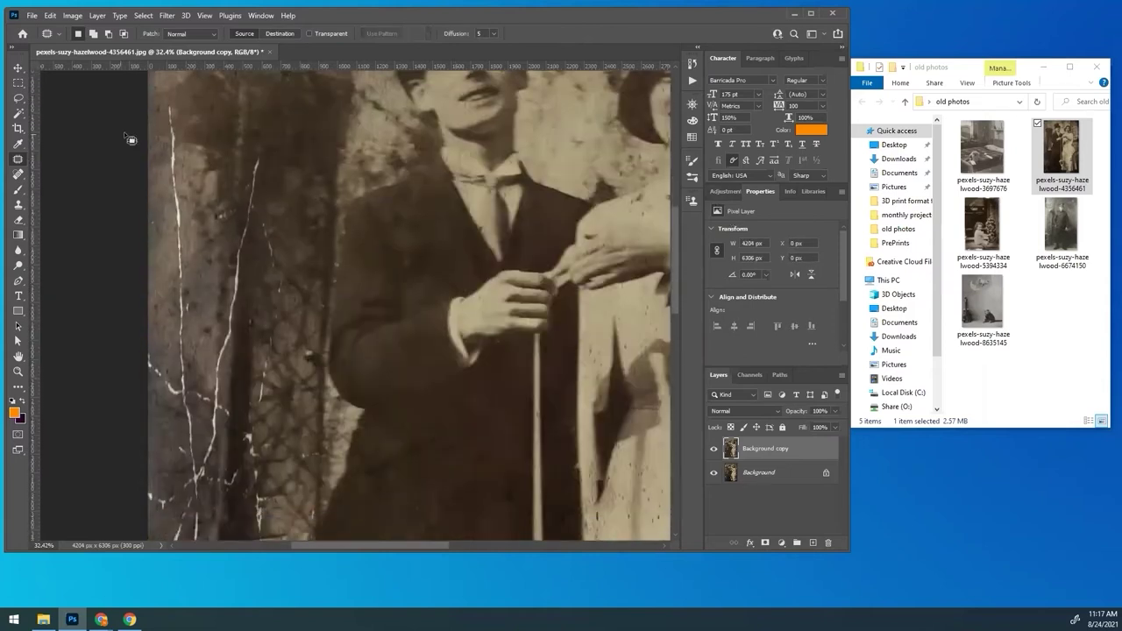
{"action": "mouse_move", "coordinate": [178, 144]}
{"action": "left_mouse_down"}
{"action": "mouse_move", "coordinate": [163, 163]}
{"action": "mouse_move", "coordinate": [175, 211]}
{"action": "mouse_move", "coordinate": [198, 210]}
{"action": "mouse_move", "coordinate": [167, 200]}
{"action": "left_mouse_up"}
{"action": "key", "text": "ctrl+d"}
{"action": "left_click_drag", "start_coordinate": [172, 194], "coordinate": [185, 194]}
{"action": "key", "text": "ctrl+d"}
{"action": "left_click_drag", "start_coordinate": [168, 153], "coordinate": [182, 176]}
{"action": "key", "text": "ctrl+d"}
- Patch the left-edge crack and its side branch on the wall level with the man's forearm
{"action": "mouse_move", "coordinate": [178, 281]}
{"action": "left_mouse_down"}
{"action": "mouse_move", "coordinate": [198, 368]}
{"action": "mouse_move", "coordinate": [167, 358]}
{"action": "mouse_move", "coordinate": [146, 387]}
{"action": "mouse_move", "coordinate": [147, 349]}
{"action": "left_mouse_up"}
{"action": "key", "text": "ctrl+d"}
{"action": "mouse_move", "coordinate": [164, 373]}
{"action": "left_mouse_down"}
{"action": "mouse_move", "coordinate": [182, 331]}
{"action": "mouse_move", "coordinate": [133, 345]}
{"action": "mouse_move", "coordinate": [172, 316]}
{"action": "mouse_move", "coordinate": [183, 415]}
{"action": "mouse_move", "coordinate": [187, 333]}
{"action": "left_mouse_up"}
{"action": "key", "text": "ctrl+d"}
{"action": "key", "text": "ctrl+d"}
{"action": "key", "text": "ctrl+d"}
{"action": "mouse_move", "coordinate": [200, 384]}
{"action": "left_mouse_down"}
{"action": "mouse_move", "coordinate": [221, 412]}
{"action": "mouse_move", "coordinate": [186, 348]}
{"action": "mouse_move", "coordinate": [178, 408]}
{"action": "mouse_move", "coordinate": [194, 375]}
{"action": "left_mouse_up"}
{"action": "key", "text": "ctrl+d"}
{"action": "left_click_drag", "start_coordinate": [197, 439], "coordinate": [181, 325]}
{"action": "key", "text": "ctrl+d"}
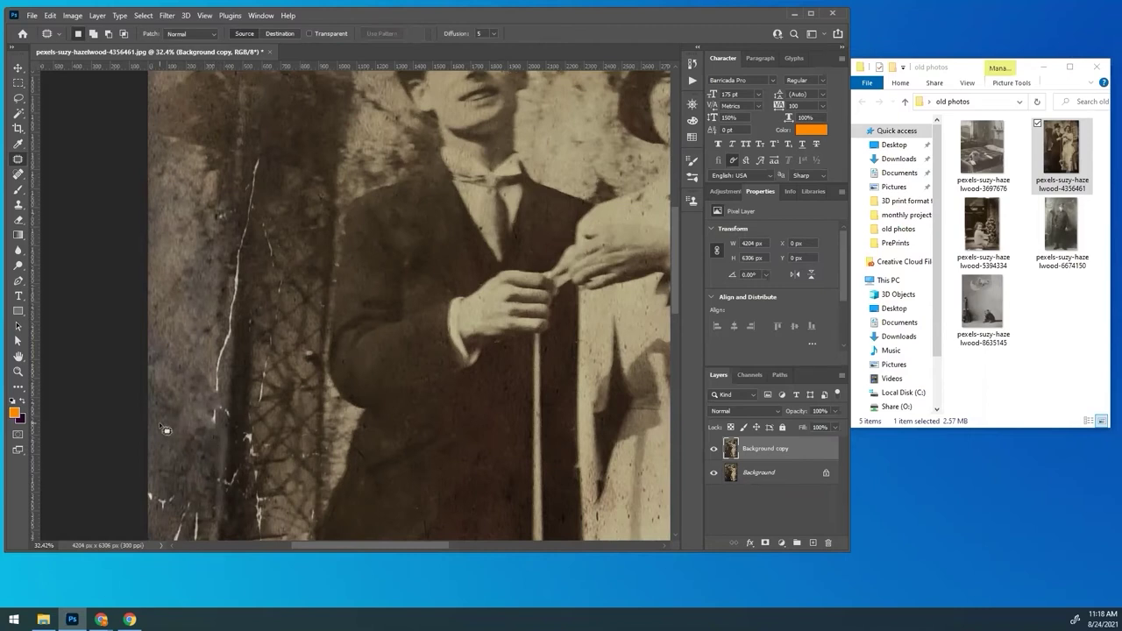
{"action": "left_click_drag", "start_coordinate": [192, 373], "coordinate": [194, 375]}
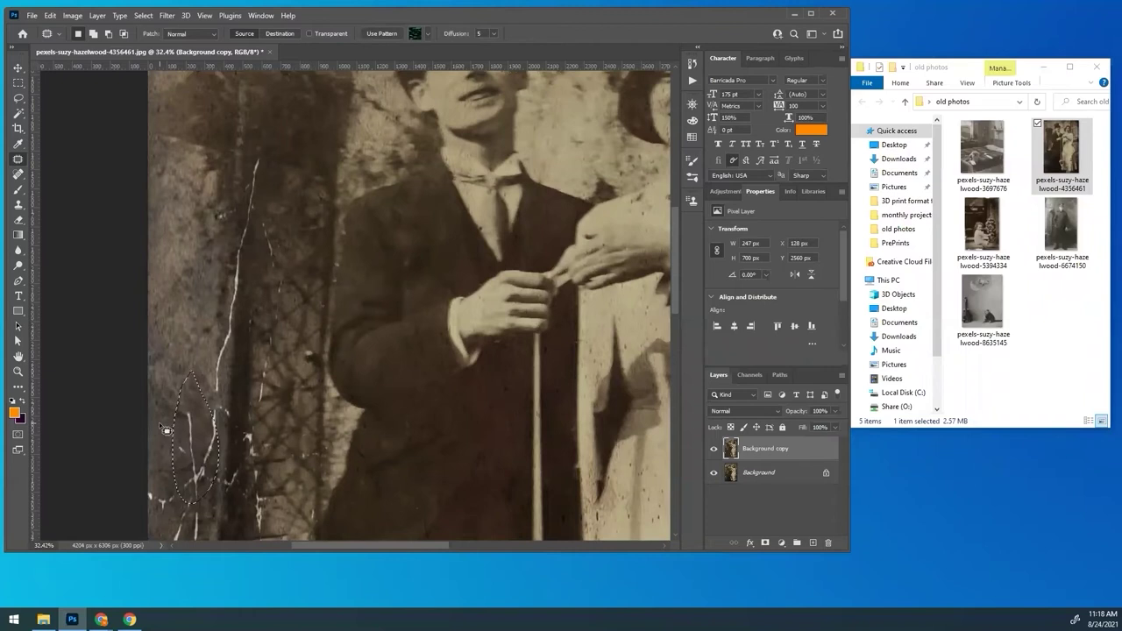
{"action": "key", "text": "ctrl+d"}
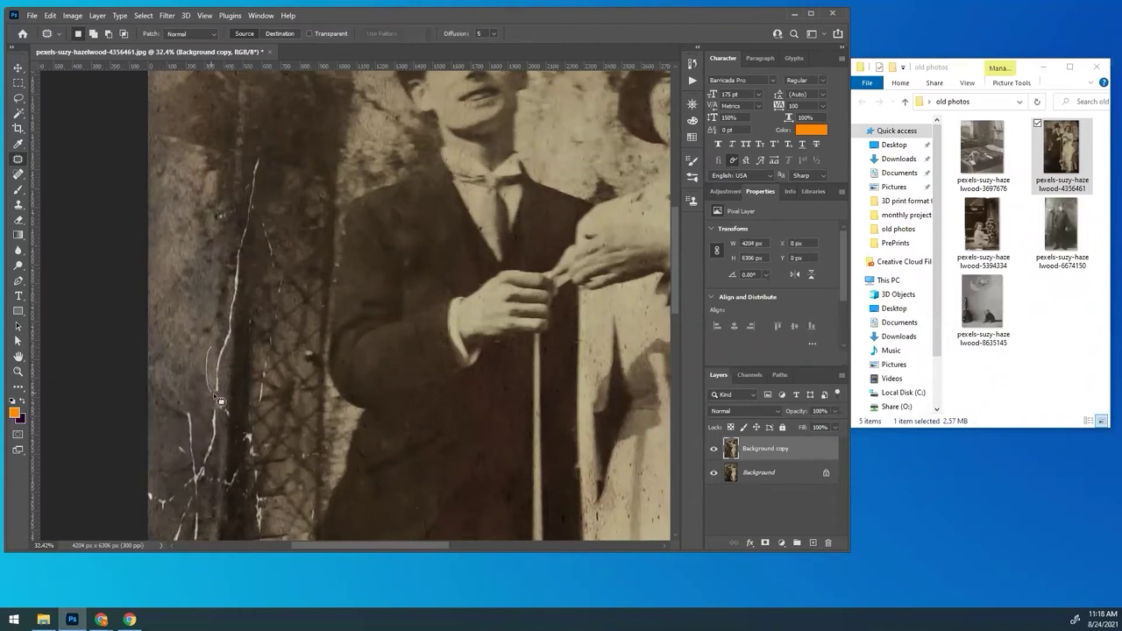
- Patch the crack junction on the wall below the man's elbow level using smaller selections
{"action": "mouse_move", "coordinate": [229, 384]}
{"action": "left_mouse_down"}
{"action": "mouse_move", "coordinate": [229, 358]}
{"action": "mouse_move", "coordinate": [201, 321]}
{"action": "left_mouse_up"}
{"action": "key", "text": "ctrl+d"}
{"action": "mouse_move", "coordinate": [188, 393]}
{"action": "left_mouse_down"}
{"action": "mouse_move", "coordinate": [183, 401]}
{"action": "mouse_move", "coordinate": [202, 422]}
{"action": "mouse_move", "coordinate": [185, 336]}
{"action": "left_mouse_up"}
{"action": "key", "text": "ctrl+d"}
{"action": "mouse_move", "coordinate": [185, 442]}
{"action": "left_mouse_down"}
{"action": "mouse_move", "coordinate": [209, 489]}
{"action": "mouse_move", "coordinate": [191, 439]}
{"action": "left_mouse_up"}
{"action": "mouse_move", "coordinate": [192, 446]}
{"action": "left_mouse_down"}
{"action": "mouse_move", "coordinate": [180, 376]}
{"action": "mouse_move", "coordinate": [199, 458]}
{"action": "left_mouse_up"}
{"action": "key", "text": "ctrl+d"}
- Patch the remaining branches around the crack junction on the left wall
{"action": "left_click_drag", "start_coordinate": [208, 384], "coordinate": [209, 383]}
{"action": "left_click_drag", "start_coordinate": [210, 410], "coordinate": [186, 365]}
{"action": "key", "text": "ctrl+d"}
{"action": "mouse_move", "coordinate": [174, 465]}
{"action": "left_mouse_down"}
{"action": "mouse_move", "coordinate": [184, 470]}
{"action": "mouse_move", "coordinate": [183, 412]}
{"action": "left_mouse_up"}
{"action": "key", "text": "ctrl+d"}
- Patch the bright white flecks at the lower edge of the branch-patterned strip beside the man
{"action": "scroll", "coordinate": [184, 357], "scroll_direction": "down", "scroll_amount": 5}
{"action": "left_click_drag", "start_coordinate": [253, 286], "coordinate": [267, 249]}
{"action": "mouse_move", "coordinate": [256, 262]}
{"action": "left_mouse_down"}
{"action": "mouse_move", "coordinate": [263, 268]}
{"action": "mouse_move", "coordinate": [268, 239]}
{"action": "mouse_move", "coordinate": [245, 249]}
{"action": "left_mouse_up"}
{"action": "key", "text": "ctrl+d"}
{"action": "key", "text": "ctrl+d"}
{"action": "key", "text": "ctrl+d"}
- Patch the scattered white marks along the dark border between the wall and the branch-patterned strip
{"action": "mouse_move", "coordinate": [260, 255]}
{"action": "left_mouse_down"}
{"action": "mouse_move", "coordinate": [266, 235]}
{"action": "mouse_move", "coordinate": [255, 212]}
{"action": "left_mouse_up"}
{"action": "mouse_move", "coordinate": [261, 221]}
{"action": "left_mouse_down"}
{"action": "mouse_move", "coordinate": [278, 218]}
{"action": "mouse_move", "coordinate": [252, 211]}
{"action": "left_mouse_up"}
{"action": "mouse_move", "coordinate": [260, 197]}
{"action": "left_mouse_down"}
{"action": "mouse_move", "coordinate": [202, 187]}
{"action": "mouse_move", "coordinate": [245, 178]}
{"action": "left_mouse_up"}
{"action": "mouse_move", "coordinate": [249, 185]}
{"action": "left_mouse_down"}
{"action": "mouse_move", "coordinate": [213, 183]}
{"action": "mouse_move", "coordinate": [242, 210]}
{"action": "left_mouse_up"}
{"action": "mouse_move", "coordinate": [237, 223]}
{"action": "left_mouse_down"}
{"action": "mouse_move", "coordinate": [235, 197]}
{"action": "mouse_move", "coordinate": [237, 217]}
{"action": "left_mouse_up"}
{"action": "left_click_drag", "start_coordinate": [229, 229], "coordinate": [230, 206]}
- Patch the lower ends of the vertical cracks on the left wall
{"action": "left_click_drag", "start_coordinate": [238, 150], "coordinate": [212, 166]}
{"action": "left_click_drag", "start_coordinate": [202, 255], "coordinate": [198, 195]}
{"action": "left_click_drag", "start_coordinate": [187, 256], "coordinate": [178, 229]}
{"action": "left_click_drag", "start_coordinate": [171, 323], "coordinate": [164, 366]}
{"action": "left_click_drag", "start_coordinate": [200, 321], "coordinate": [198, 315]}
{"action": "left_click_drag", "start_coordinate": [198, 325], "coordinate": [192, 329]}
- Patch the small remaining cracks and spots near the foot of the left wall
{"action": "mouse_move", "coordinate": [198, 344]}
{"action": "left_mouse_down"}
{"action": "mouse_move", "coordinate": [202, 352]}
{"action": "mouse_move", "coordinate": [205, 336]}
{"action": "left_mouse_up"}
{"action": "left_click_drag", "start_coordinate": [163, 356], "coordinate": [194, 351]}
{"action": "mouse_move", "coordinate": [198, 348]}
{"action": "left_mouse_down"}
{"action": "mouse_move", "coordinate": [207, 363]}
{"action": "mouse_move", "coordinate": [192, 361]}
{"action": "left_mouse_up"}
{"action": "left_click", "coordinate": [201, 363]}
{"action": "mouse_move", "coordinate": [161, 367]}
{"action": "left_mouse_down"}
{"action": "mouse_move", "coordinate": [158, 388]}
{"action": "mouse_move", "coordinate": [169, 376]}
{"action": "left_mouse_up"}
{"action": "mouse_move", "coordinate": [166, 377]}
{"action": "left_mouse_down"}
{"action": "mouse_move", "coordinate": [165, 366]}
{"action": "mouse_move", "coordinate": [169, 399]}
{"action": "mouse_move", "coordinate": [167, 371]}
{"action": "left_mouse_up"}
{"action": "mouse_move", "coordinate": [169, 388]}
{"action": "left_mouse_down"}
{"action": "mouse_move", "coordinate": [218, 392]}
{"action": "mouse_move", "coordinate": [199, 377]}
{"action": "mouse_move", "coordinate": [202, 393]}
{"action": "left_mouse_up"}
{"action": "left_click_drag", "start_coordinate": [200, 386], "coordinate": [180, 388]}
{"action": "left_click", "coordinate": [170, 402]}
{"action": "left_click", "coordinate": [155, 412]}
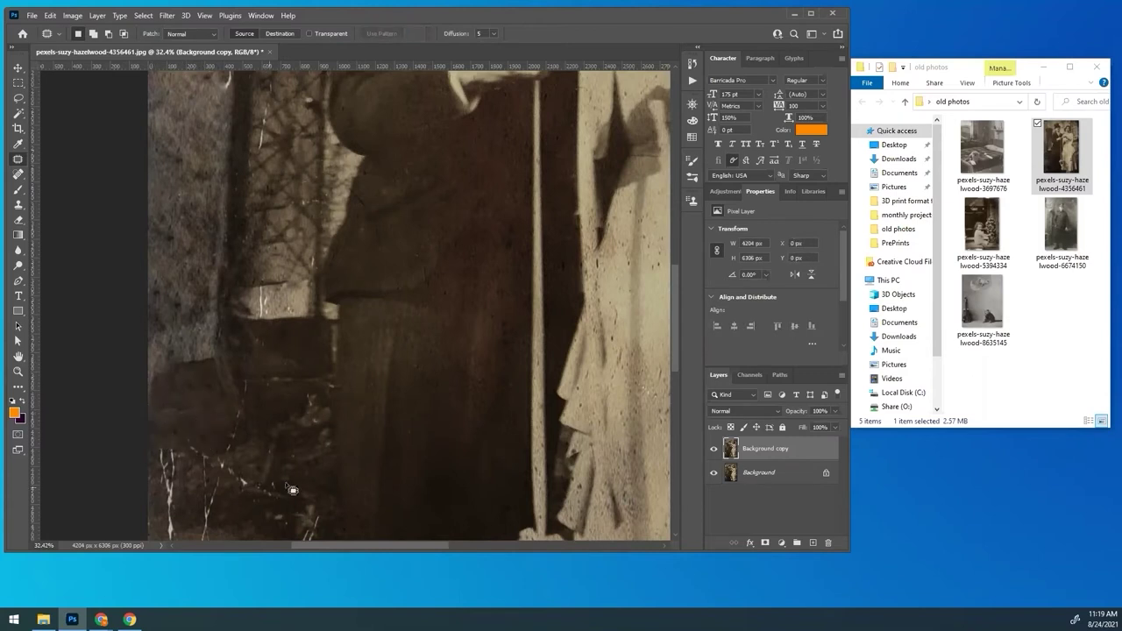
- Patch the diagonal crack and the upper vertical cracks in the dark ground at the photo's lower left
{"action": "left_click_drag", "start_coordinate": [675, 296], "coordinate": [675, 336]}
{"action": "scroll", "coordinate": [675, 340], "scroll_direction": "down", "scroll_amount": 1}
{"action": "left_click_drag", "start_coordinate": [251, 214], "coordinate": [238, 186]}
{"action": "mouse_move", "coordinate": [229, 256]}
{"action": "left_mouse_down"}
{"action": "mouse_move", "coordinate": [210, 263]}
{"action": "mouse_move", "coordinate": [224, 253]}
{"action": "mouse_move", "coordinate": [215, 262]}
{"action": "mouse_move", "coordinate": [234, 281]}
{"action": "left_mouse_up"}
{"action": "mouse_move", "coordinate": [182, 255]}
{"action": "left_mouse_down"}
{"action": "mouse_move", "coordinate": [174, 252]}
{"action": "mouse_move", "coordinate": [195, 257]}
{"action": "mouse_move", "coordinate": [181, 263]}
{"action": "left_mouse_up"}
{"action": "mouse_move", "coordinate": [171, 277]}
{"action": "left_mouse_down"}
{"action": "mouse_move", "coordinate": [186, 278]}
{"action": "mouse_move", "coordinate": [194, 179]}
{"action": "left_mouse_up"}
{"action": "left_click_drag", "start_coordinate": [206, 279], "coordinate": [213, 281]}
{"action": "left_click_drag", "start_coordinate": [217, 296], "coordinate": [202, 184]}
{"action": "key", "text": "ctrl+d"}
- Patch the lower stretches of the vertical cracks in the dark ground left of the man's legs
{"action": "left_click_drag", "start_coordinate": [215, 302], "coordinate": [209, 254]}
{"action": "left_click_drag", "start_coordinate": [224, 326], "coordinate": [226, 332]}
{"action": "mouse_move", "coordinate": [207, 345]}
{"action": "left_mouse_down"}
{"action": "mouse_move", "coordinate": [213, 318]}
{"action": "mouse_move", "coordinate": [205, 350]}
{"action": "mouse_move", "coordinate": [218, 282]}
{"action": "mouse_move", "coordinate": [215, 372]}
{"action": "mouse_move", "coordinate": [168, 363]}
{"action": "left_mouse_up"}
{"action": "mouse_move", "coordinate": [179, 375]}
{"action": "left_mouse_down"}
{"action": "mouse_move", "coordinate": [215, 345]}
{"action": "mouse_move", "coordinate": [180, 392]}
{"action": "mouse_move", "coordinate": [188, 316]}
{"action": "left_mouse_up"}
{"action": "mouse_move", "coordinate": [215, 379]}
{"action": "left_mouse_down"}
{"action": "mouse_move", "coordinate": [239, 395]}
{"action": "mouse_move", "coordinate": [219, 380]}
{"action": "left_mouse_up"}
{"action": "left_click_drag", "start_coordinate": [212, 403], "coordinate": [210, 352]}
{"action": "left_click_drag", "start_coordinate": [168, 396], "coordinate": [166, 427]}
- Patch the remaining cracks along the photo's left edge in the dark ground area
{"action": "mouse_move", "coordinate": [161, 412]}
{"action": "left_mouse_down"}
{"action": "mouse_move", "coordinate": [167, 360]}
{"action": "mouse_move", "coordinate": [231, 416]}
{"action": "left_mouse_up"}
{"action": "left_click_drag", "start_coordinate": [215, 438], "coordinate": [234, 404]}
{"action": "left_click_drag", "start_coordinate": [147, 306], "coordinate": [147, 325]}
{"action": "left_click_drag", "start_coordinate": [150, 319], "coordinate": [172, 336]}
- Patch the white scratches in the dark background directly beside the man's trouser leg
{"action": "mouse_move", "coordinate": [313, 369]}
{"action": "left_mouse_down"}
{"action": "mouse_move", "coordinate": [317, 309]}
{"action": "mouse_move", "coordinate": [293, 369]}
{"action": "left_mouse_up"}
{"action": "left_click_drag", "start_coordinate": [303, 354], "coordinate": [332, 306]}
{"action": "left_click_drag", "start_coordinate": [314, 308], "coordinate": [320, 286]}
{"action": "left_click_drag", "start_coordinate": [309, 184], "coordinate": [316, 182]}
{"action": "mouse_move", "coordinate": [316, 198]}
{"action": "left_mouse_down"}
{"action": "mouse_move", "coordinate": [305, 212]}
{"action": "mouse_move", "coordinate": [323, 219]}
{"action": "left_mouse_up"}
{"action": "left_click_drag", "start_coordinate": [286, 442], "coordinate": [286, 445]}
- Patch the scattered white marks in the dark ground further down beside the man's legs
{"action": "left_click_drag", "start_coordinate": [673, 360], "coordinate": [673, 406]}
{"action": "left_click_drag", "start_coordinate": [287, 194], "coordinate": [282, 200]}
{"action": "left_click_drag", "start_coordinate": [267, 217], "coordinate": [240, 204]}
{"action": "mouse_move", "coordinate": [251, 229]}
{"action": "left_mouse_down"}
{"action": "mouse_move", "coordinate": [233, 252]}
{"action": "mouse_move", "coordinate": [300, 193]}
{"action": "left_mouse_up"}
{"action": "left_click_drag", "start_coordinate": [309, 161], "coordinate": [320, 161]}
- Patch the branching cracks in the photo's bottom-left corner with nearby dark ground texture
{"action": "left_click_drag", "start_coordinate": [180, 262], "coordinate": [218, 313]}
{"action": "left_click_drag", "start_coordinate": [213, 273], "coordinate": [263, 279]}
{"action": "mouse_move", "coordinate": [221, 313]}
{"action": "left_mouse_down"}
{"action": "mouse_move", "coordinate": [269, 309]}
{"action": "mouse_move", "coordinate": [209, 376]}
{"action": "left_mouse_up"}
{"action": "mouse_move", "coordinate": [224, 355]}
{"action": "left_mouse_down"}
{"action": "mouse_move", "coordinate": [249, 353]}
{"action": "mouse_move", "coordinate": [250, 381]}
{"action": "left_mouse_up"}
{"action": "left_click_drag", "start_coordinate": [244, 397], "coordinate": [263, 373]}
{"action": "mouse_move", "coordinate": [264, 328]}
{"action": "left_mouse_down"}
{"action": "mouse_move", "coordinate": [261, 361]}
{"action": "mouse_move", "coordinate": [279, 349]}
{"action": "left_mouse_up"}
{"action": "left_click_drag", "start_coordinate": [179, 296], "coordinate": [188, 347]}
{"action": "mouse_move", "coordinate": [181, 337]}
{"action": "left_mouse_down"}
{"action": "mouse_move", "coordinate": [210, 326]}
{"action": "mouse_move", "coordinate": [186, 336]}
{"action": "mouse_move", "coordinate": [207, 256]}
{"action": "left_mouse_up"}
{"action": "left_click_drag", "start_coordinate": [151, 365], "coordinate": [158, 407]}
{"action": "key", "text": "ctrl+d"}
- Patch the white scratches on the pale block beside the man's coat and the dark horizontal marks above it
{"action": "scroll", "coordinate": [273, 255], "scroll_direction": "up", "scroll_amount": 5}
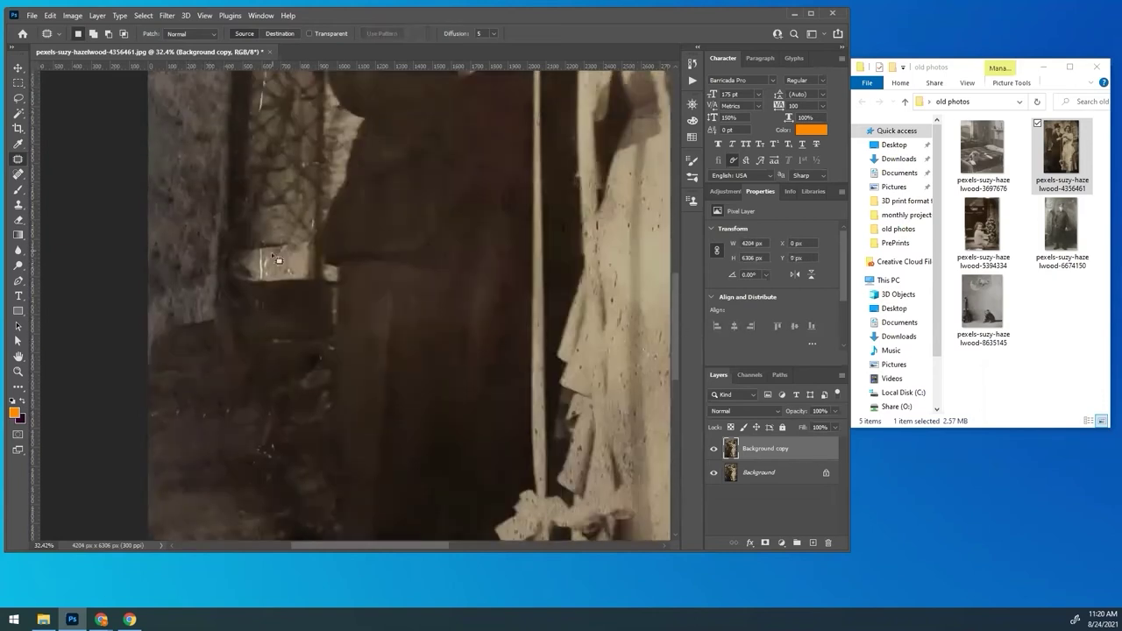
{"action": "left_click_drag", "start_coordinate": [286, 268], "coordinate": [277, 293]}
{"action": "key", "text": "ctrl+d"}
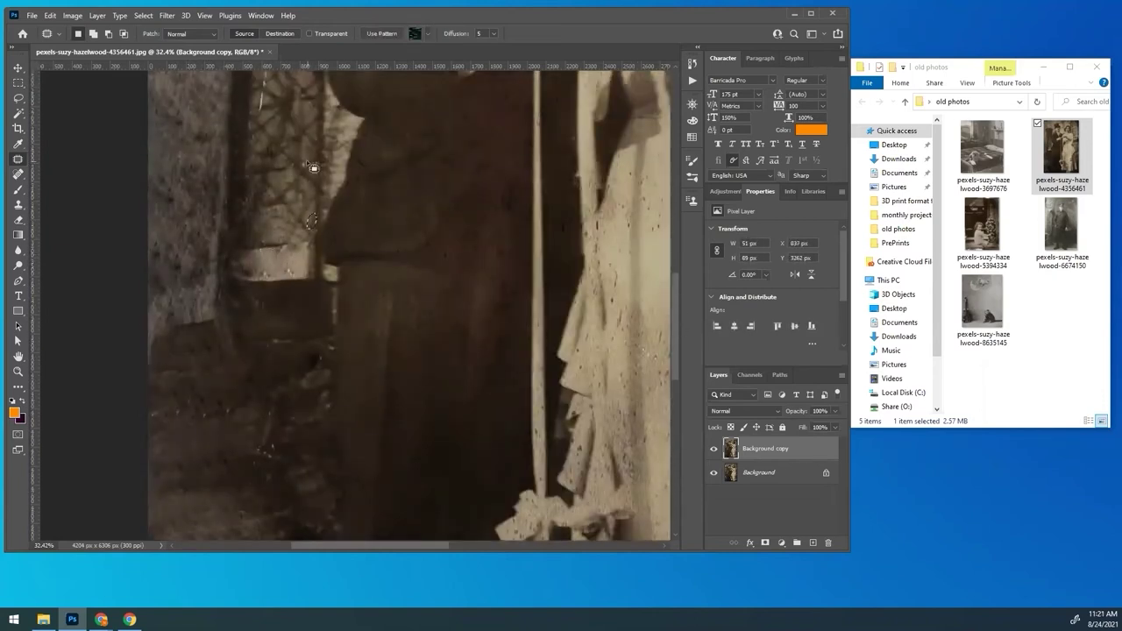
{"action": "scroll", "coordinate": [675, 290], "scroll_direction": "up", "scroll_amount": 5}
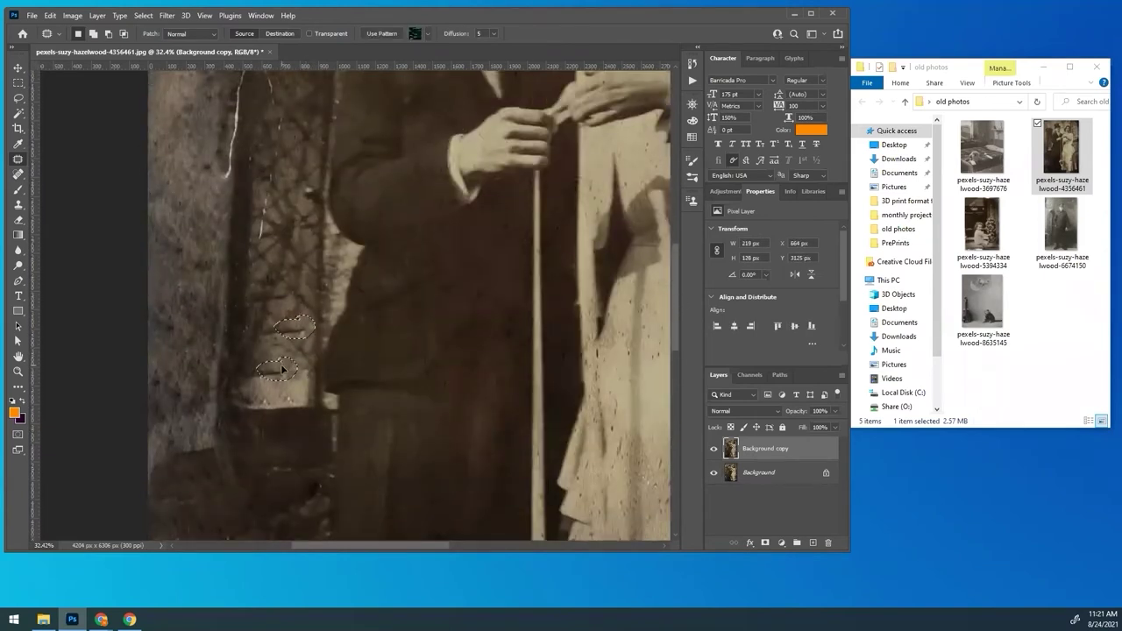
{"action": "left_click_drag", "start_coordinate": [271, 290], "coordinate": [306, 286]}
{"action": "left_click_drag", "start_coordinate": [293, 295], "coordinate": [286, 329]}
{"action": "key", "text": "ctrl+d"}
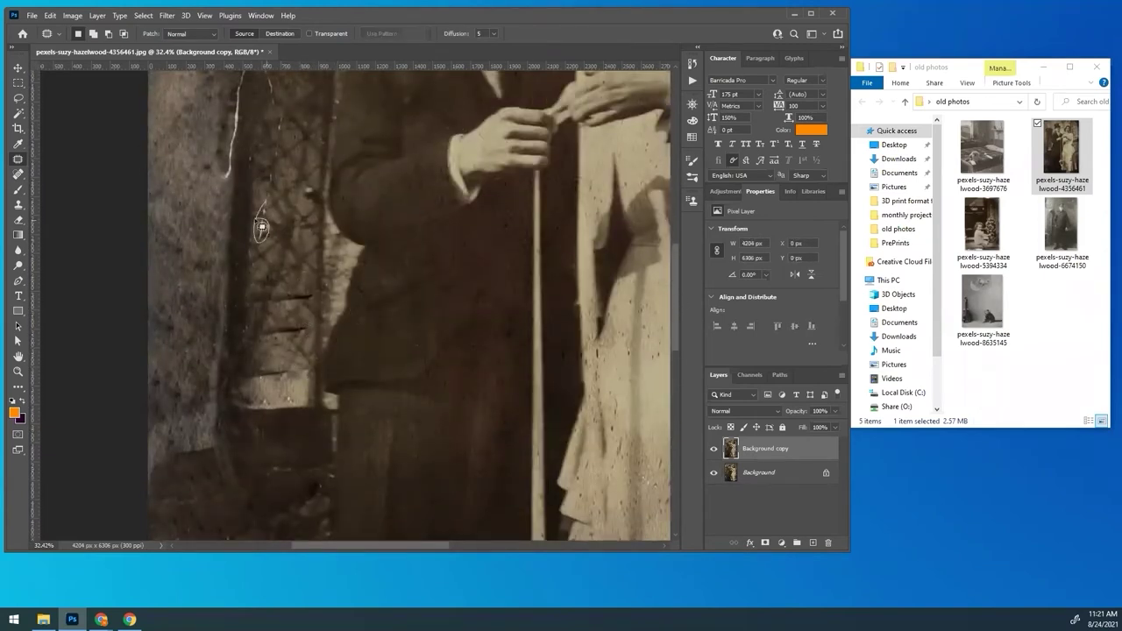
- Patch the thin vertical scratch in the branch-patterned strip behind the man's elbow
{"action": "left_click_drag", "start_coordinate": [262, 228], "coordinate": [260, 224]}
{"action": "left_click_drag", "start_coordinate": [262, 232], "coordinate": [296, 335]}
{"action": "left_click_drag", "start_coordinate": [273, 191], "coordinate": [299, 181]}
{"action": "left_click_drag", "start_coordinate": [279, 181], "coordinate": [280, 181]}
{"action": "mouse_move", "coordinate": [279, 174]}
{"action": "left_mouse_down"}
{"action": "mouse_move", "coordinate": [309, 158]}
{"action": "mouse_move", "coordinate": [302, 137]}
{"action": "left_mouse_up"}
{"action": "key", "text": "ctrl+d"}
- Patch the long white crack running up the edge of the rough wall beside the man's arm
{"action": "scroll", "coordinate": [254, 280], "scroll_direction": "up", "scroll_amount": 3}
{"action": "left_click_drag", "start_coordinate": [229, 290], "coordinate": [235, 296]}
{"action": "key", "text": "ctrl+d"}
{"action": "left_click_drag", "start_coordinate": [253, 198], "coordinate": [255, 195]}
{"action": "left_click_drag", "start_coordinate": [255, 186], "coordinate": [277, 165]}
{"action": "key", "text": "ctrl+d"}
- Patch the remaining white marks on the wall and background strip beside the man's sleeve
{"action": "left_click_drag", "start_coordinate": [268, 233], "coordinate": [295, 286]}
{"action": "key", "text": "ctrl+d"}
{"action": "left_click_drag", "start_coordinate": [228, 212], "coordinate": [230, 209]}
{"action": "left_click_drag", "start_coordinate": [224, 213], "coordinate": [221, 237]}
{"action": "key", "text": "ctrl+d"}
{"action": "left_click_drag", "start_coordinate": [318, 363], "coordinate": [296, 342]}
{"action": "key", "text": "ctrl+d"}
- Patch the chain of white specks crossing the top of the arched window above the woman with nearby wall texture
{"action": "left_click_drag", "start_coordinate": [677, 242], "coordinate": [674, 191]}
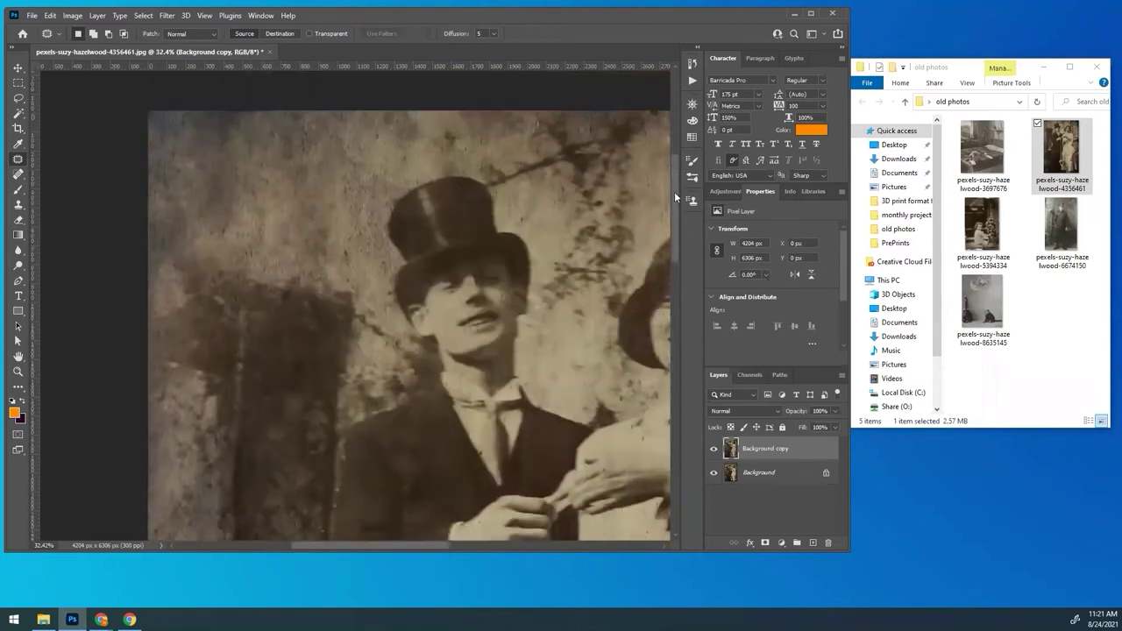
{"action": "left_click_drag", "start_coordinate": [341, 544], "coordinate": [422, 499]}
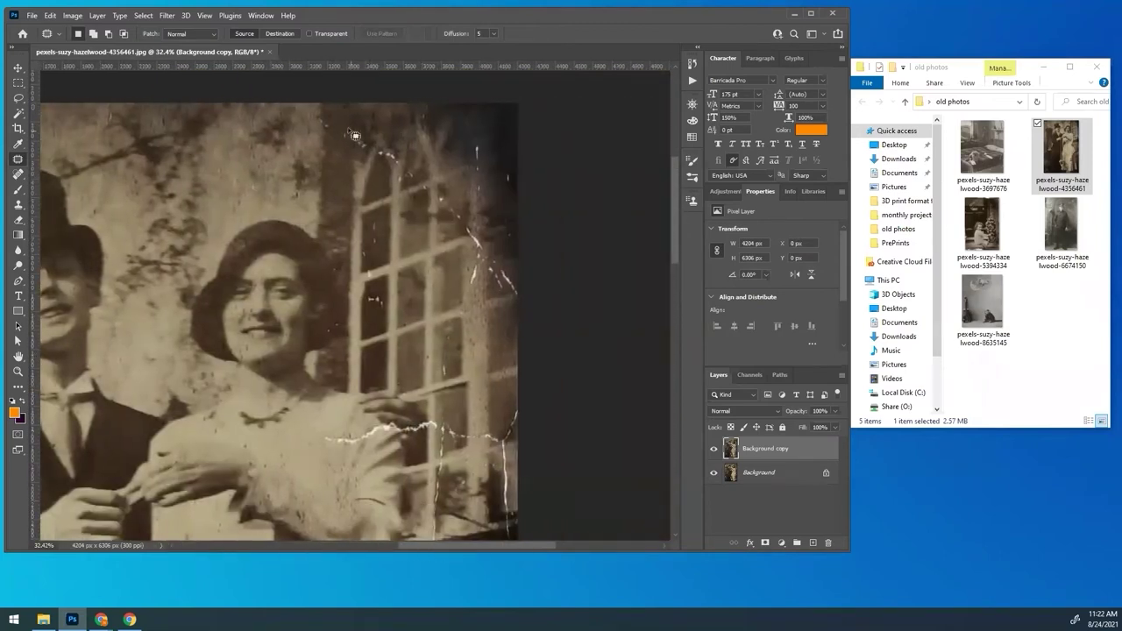
{"action": "mouse_move", "coordinate": [340, 118]}
{"action": "left_mouse_down"}
{"action": "mouse_move", "coordinate": [353, 137]}
{"action": "mouse_move", "coordinate": [355, 128]}
{"action": "left_mouse_up"}
{"action": "key", "text": "ctrl+d"}
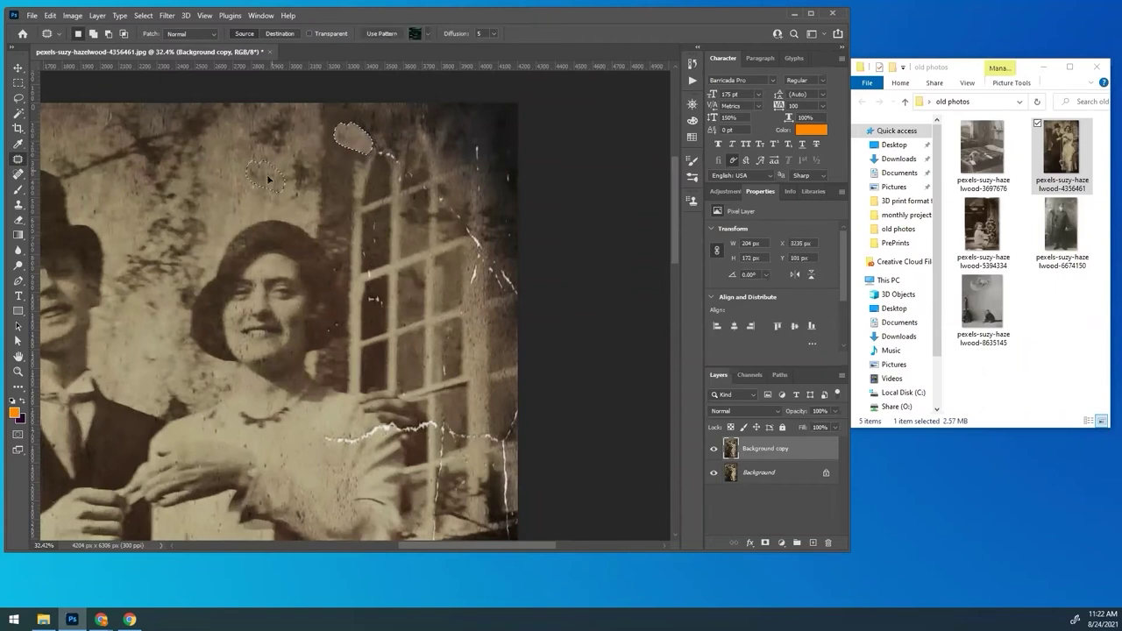
{"action": "key", "text": "ctrl+d"}
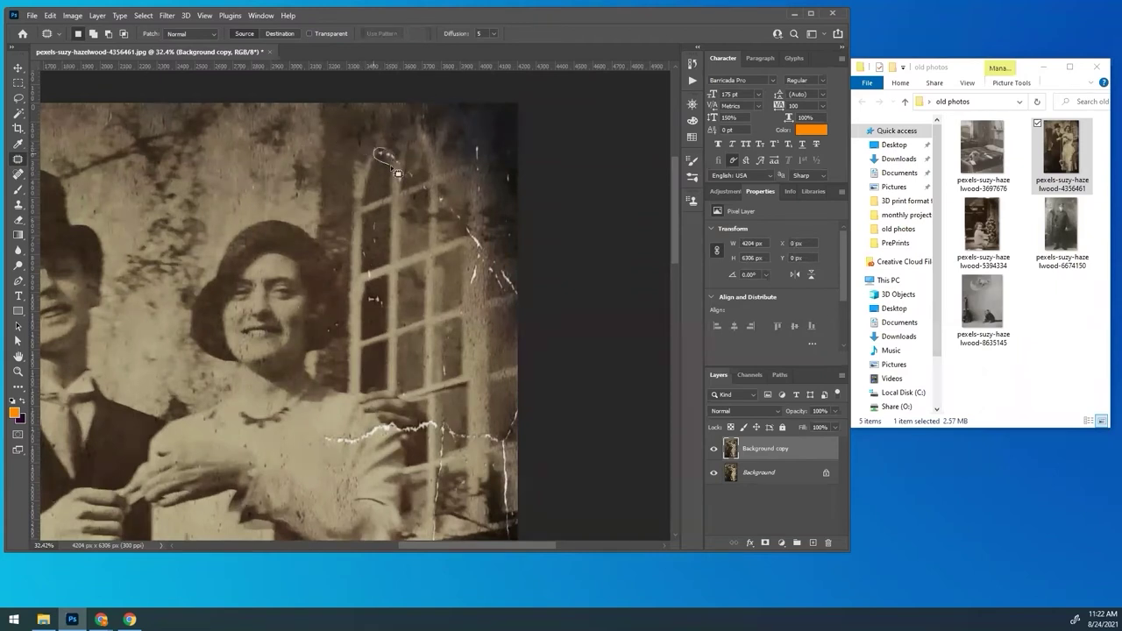
{"action": "mouse_move", "coordinate": [392, 167]}
{"action": "left_mouse_down"}
{"action": "mouse_move", "coordinate": [400, 161]}
{"action": "mouse_move", "coordinate": [354, 131]}
{"action": "left_mouse_up"}
{"action": "key", "text": "ctrl+d"}
- Try to patch the branching cracks at the photo's right edge beside the window with one large selection
{"action": "mouse_move", "coordinate": [487, 241]}
{"action": "left_mouse_down"}
{"action": "mouse_move", "coordinate": [489, 268]}
{"action": "mouse_move", "coordinate": [409, 288]}
{"action": "left_mouse_up"}
{"action": "key", "text": "ctrl+d"}
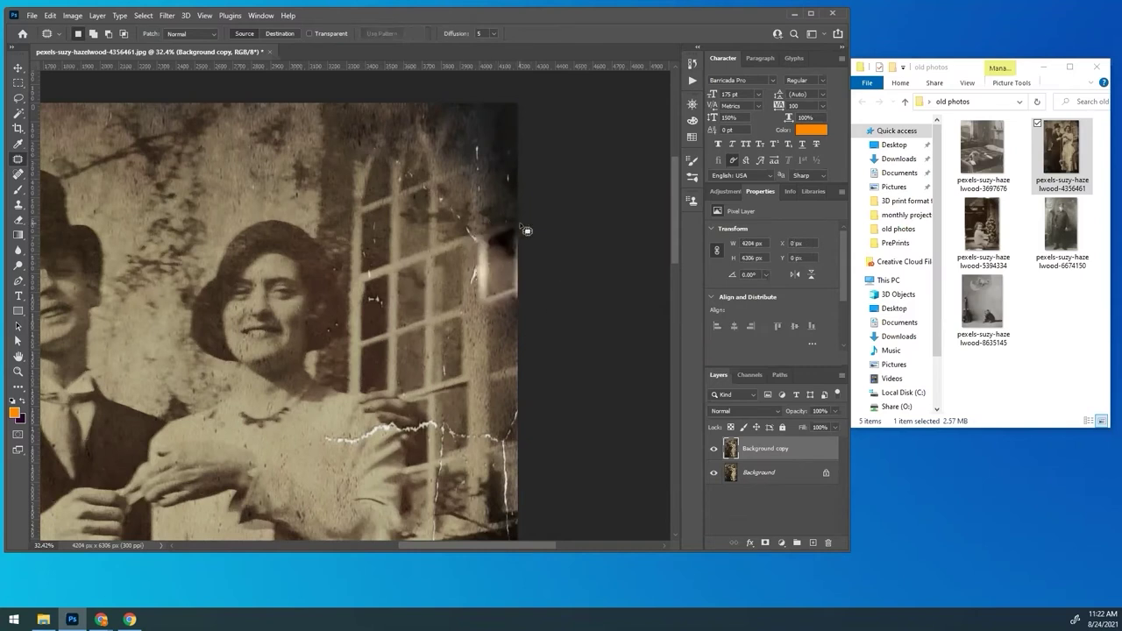
{"action": "key", "text": "ctrl+z"}
{"action": "key", "text": "ctrl+z"}
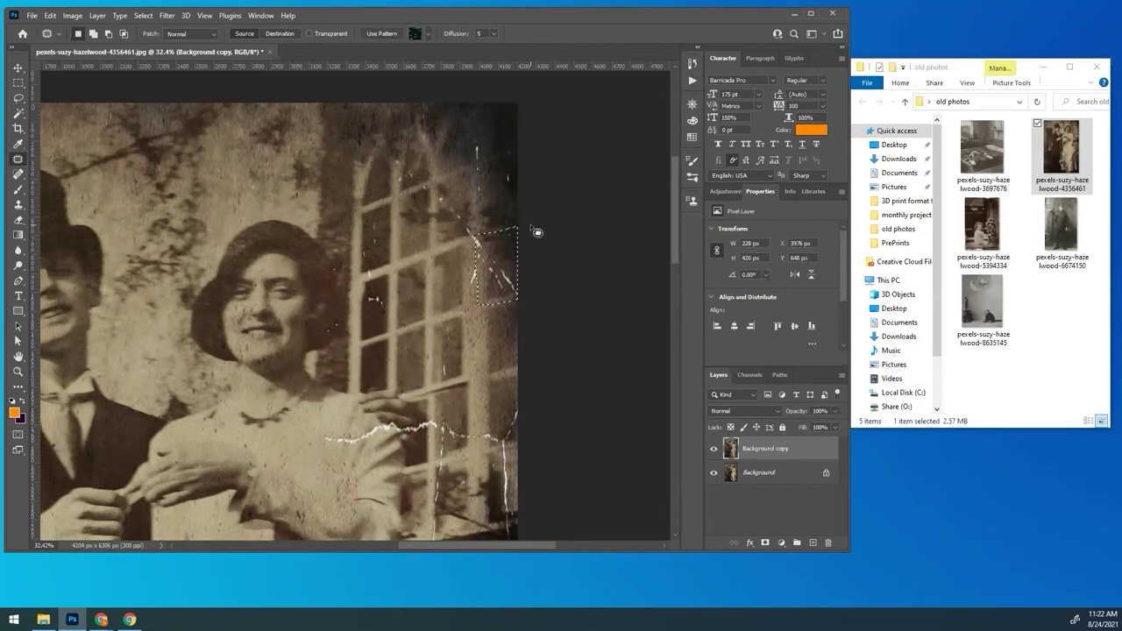
{"action": "left_click_drag", "start_coordinate": [486, 303], "coordinate": [383, 304]}
{"action": "left_click", "coordinate": [566, 256]}
{"action": "key", "text": "ctrl+z"}
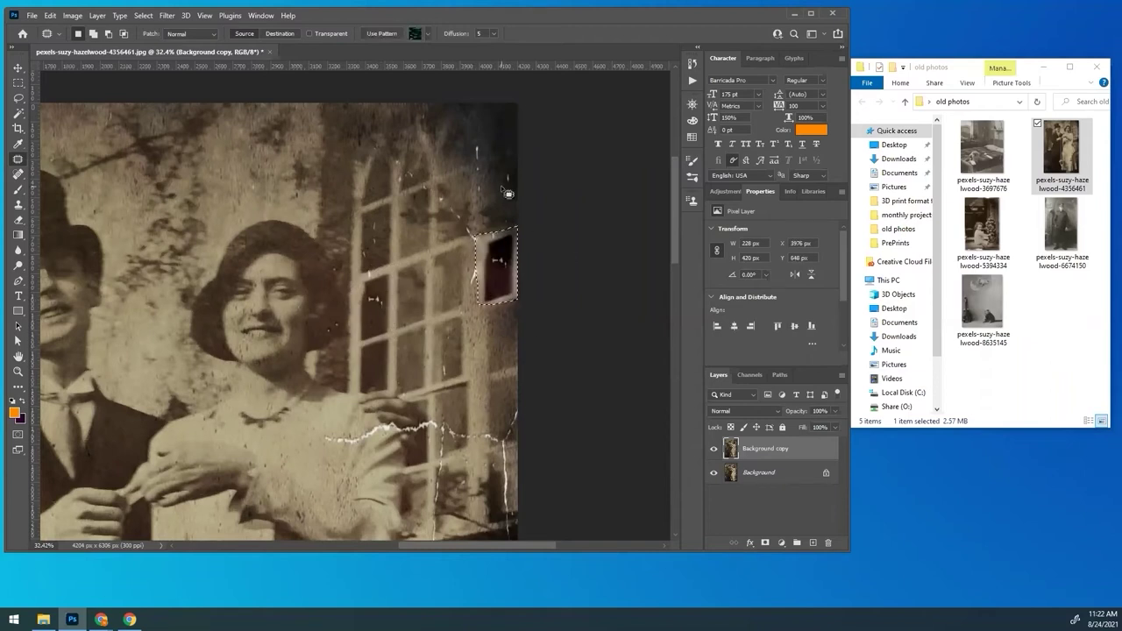
{"action": "key", "text": "ctrl+z"}
{"action": "left_click_drag", "start_coordinate": [512, 273], "coordinate": [462, 216]}
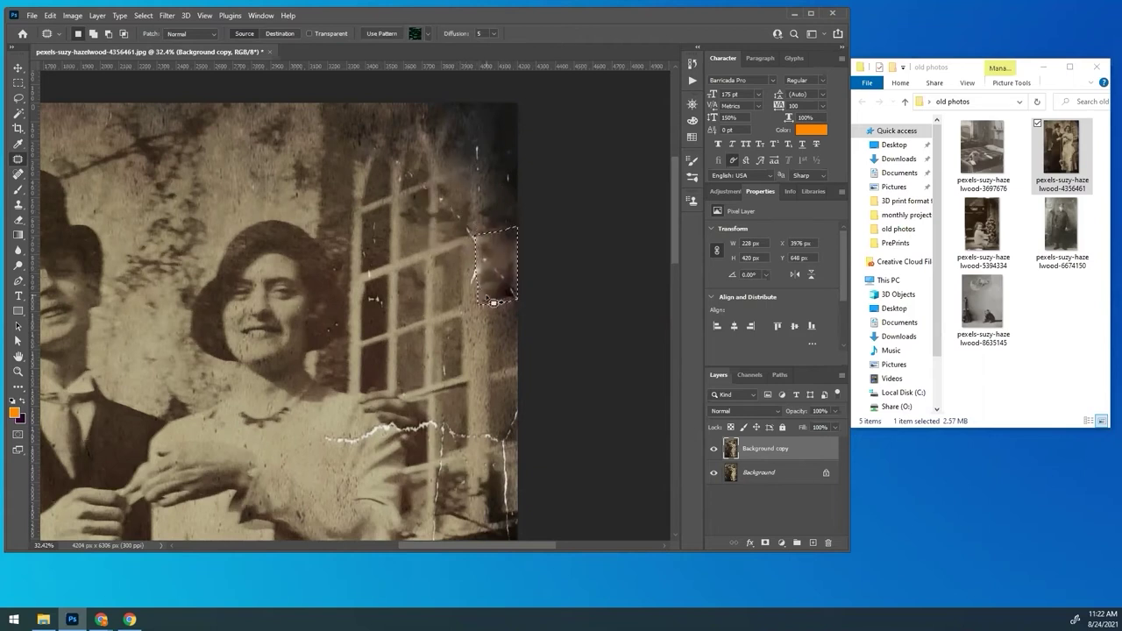
{"action": "key", "text": "ctrl+z"}
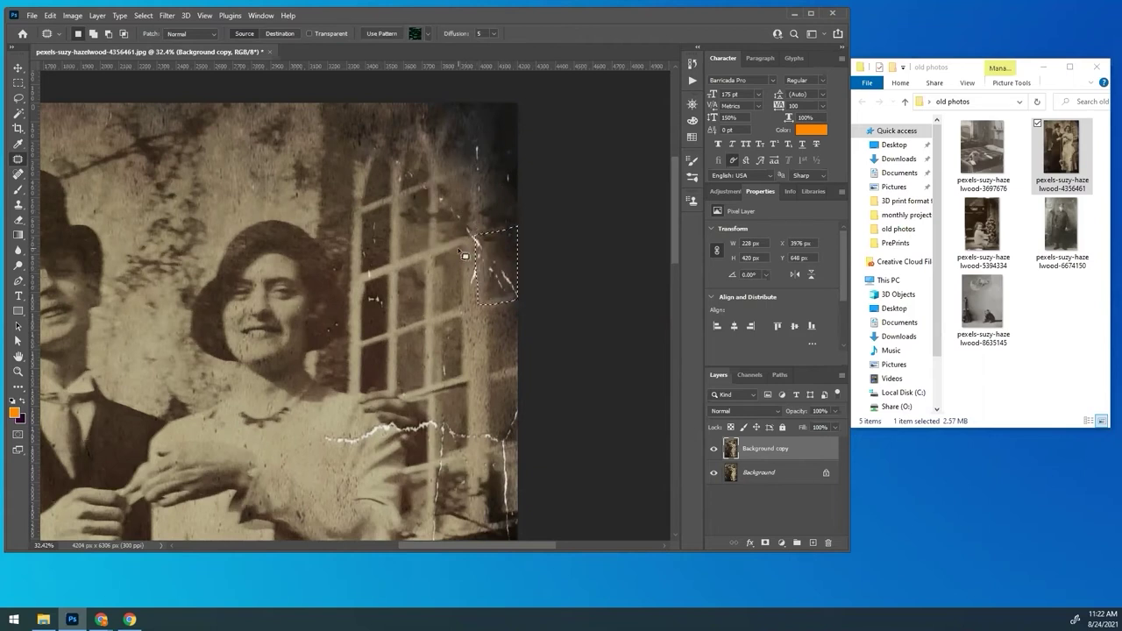
{"action": "key", "text": "ctrl+d"}
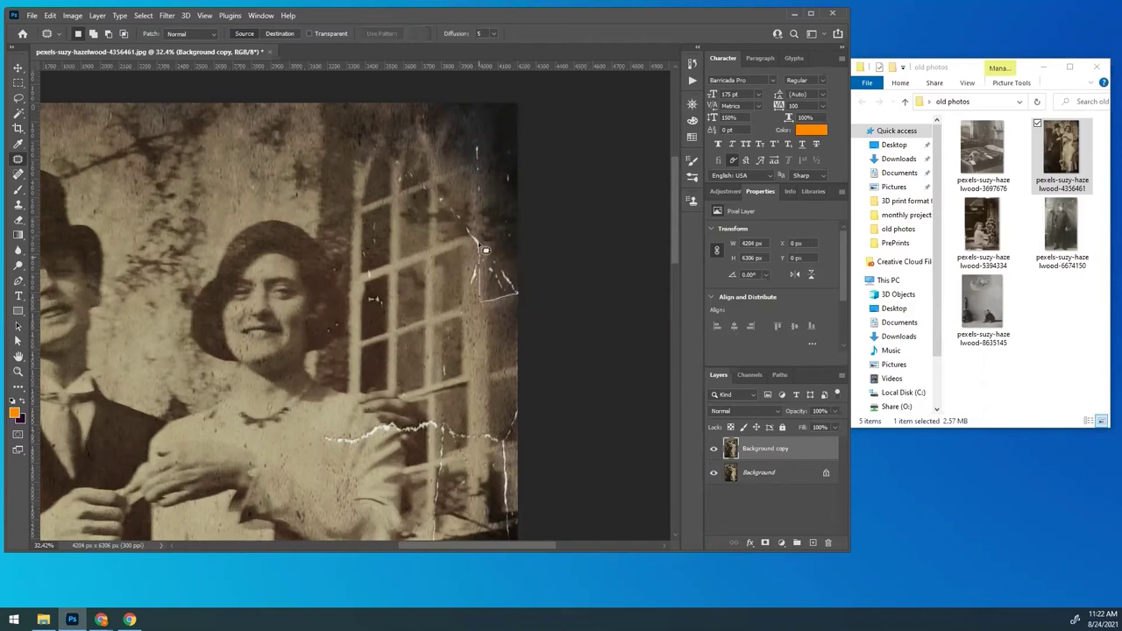
{"action": "left_click_drag", "start_coordinate": [515, 232], "coordinate": [528, 254]}
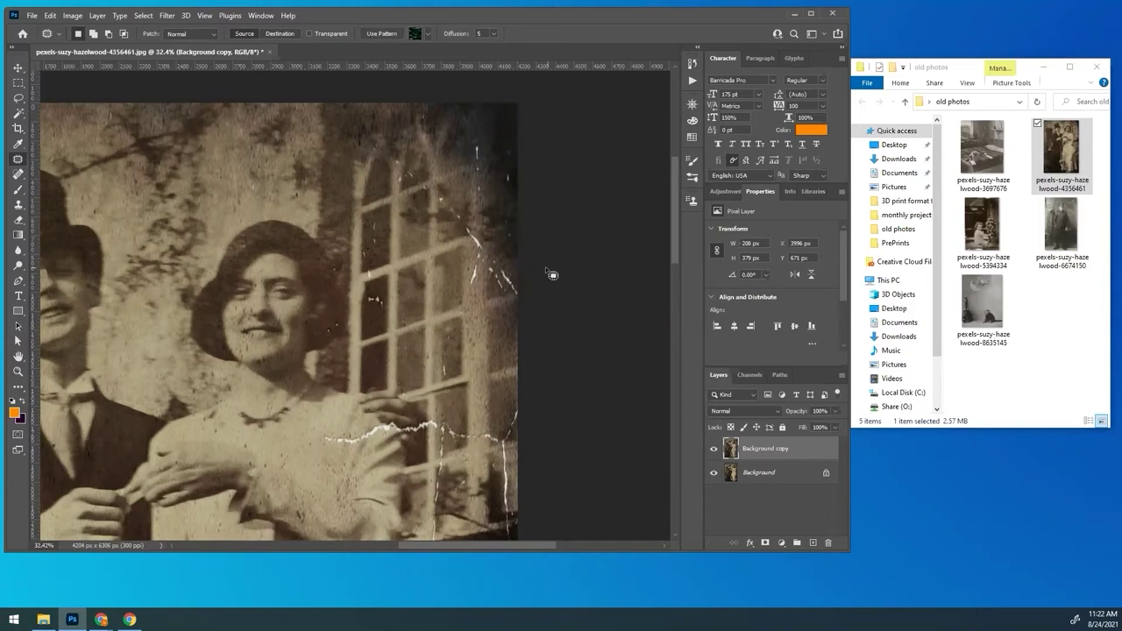
{"action": "key", "text": "ctrl+d"}
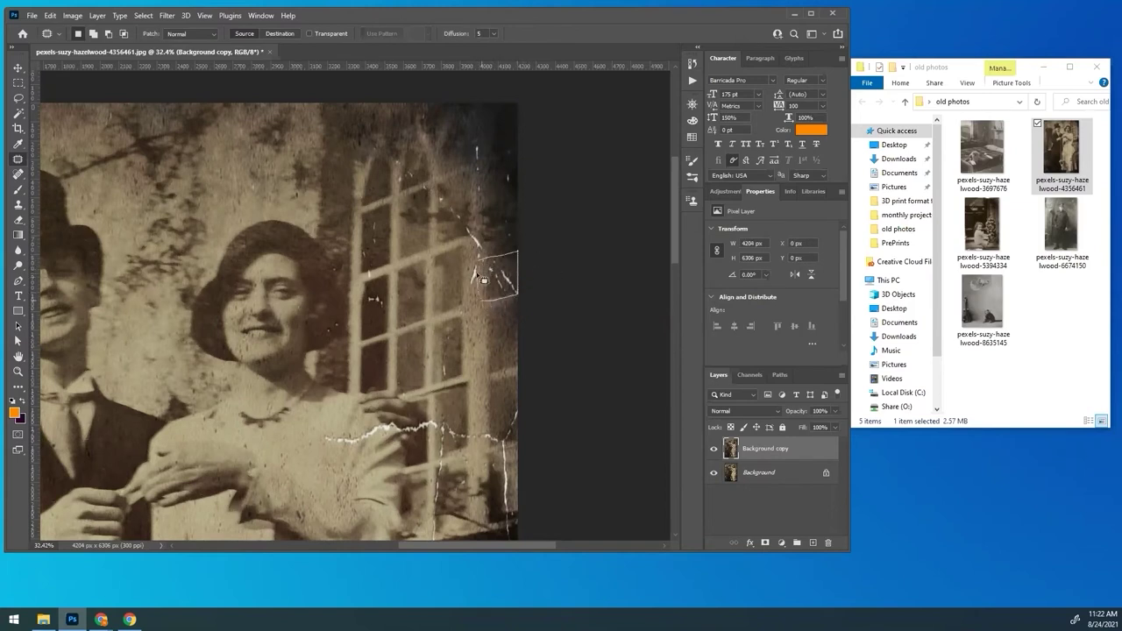
- Patch the branching cracks at the photo's right edge and along the adjoining window frame using smaller selections
{"action": "left_click_drag", "start_coordinate": [482, 279], "coordinate": [450, 295]}
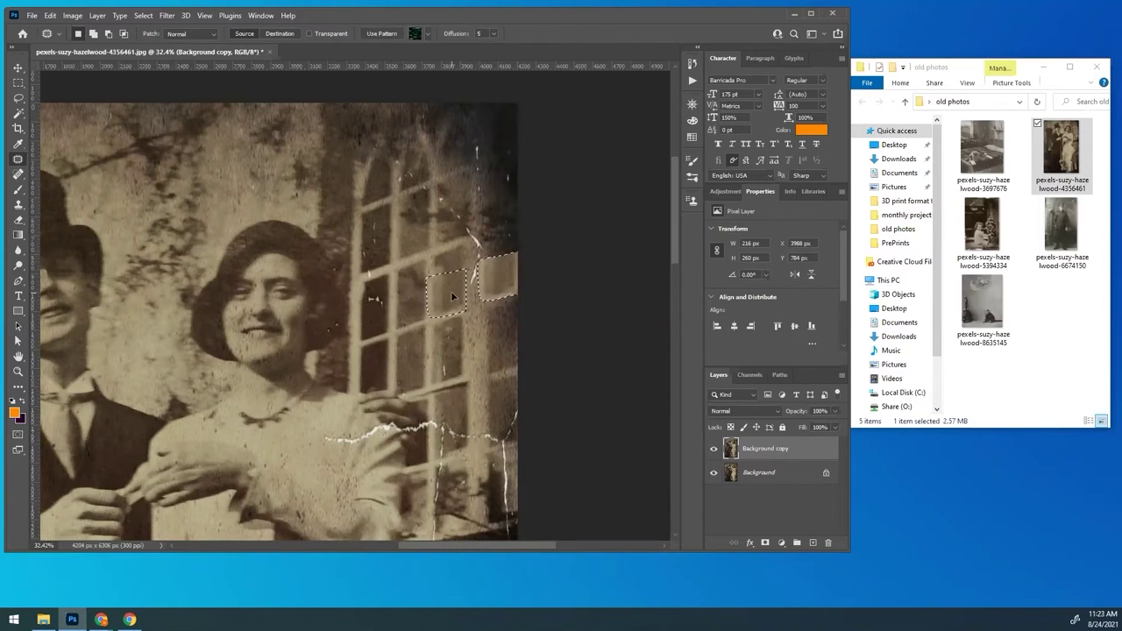
{"action": "key", "text": "ctrl+d"}
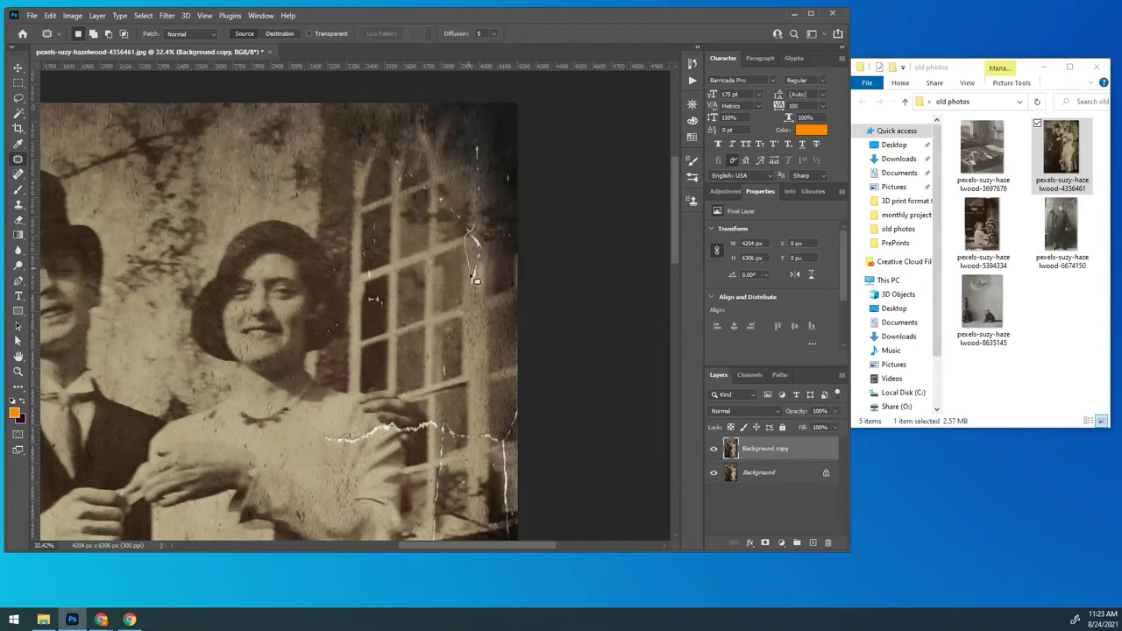
{"action": "mouse_move", "coordinate": [472, 283]}
{"action": "left_mouse_down"}
{"action": "mouse_move", "coordinate": [475, 232]}
{"action": "mouse_move", "coordinate": [478, 341]}
{"action": "left_mouse_up"}
{"action": "key", "text": "ctrl+d"}
{"action": "left_click_drag", "start_coordinate": [433, 226], "coordinate": [433, 220]}
{"action": "mouse_move", "coordinate": [457, 228]}
{"action": "left_mouse_down"}
{"action": "mouse_move", "coordinate": [450, 304]}
{"action": "mouse_move", "coordinate": [417, 311]}
{"action": "left_mouse_up"}
{"action": "key", "text": "ctrl+d"}
- Patch the vertical white scratch in the dark top-right corner of the photo with nearby dark background
{"action": "mouse_move", "coordinate": [481, 173]}
{"action": "left_mouse_down"}
{"action": "mouse_move", "coordinate": [478, 141]}
{"action": "mouse_move", "coordinate": [491, 121]}
{"action": "left_mouse_up"}
{"action": "key", "text": "ctrl+d"}
{"action": "left_click_drag", "start_coordinate": [486, 177], "coordinate": [480, 176]}
{"action": "mouse_move", "coordinate": [479, 184]}
{"action": "left_mouse_down"}
{"action": "mouse_move", "coordinate": [486, 161]}
{"action": "mouse_move", "coordinate": [517, 178]}
{"action": "mouse_move", "coordinate": [510, 172]}
{"action": "left_mouse_up"}
{"action": "key", "text": "ctrl+d"}
{"action": "left_click_drag", "start_coordinate": [510, 178], "coordinate": [509, 134]}
{"action": "key", "text": "ctrl+d"}
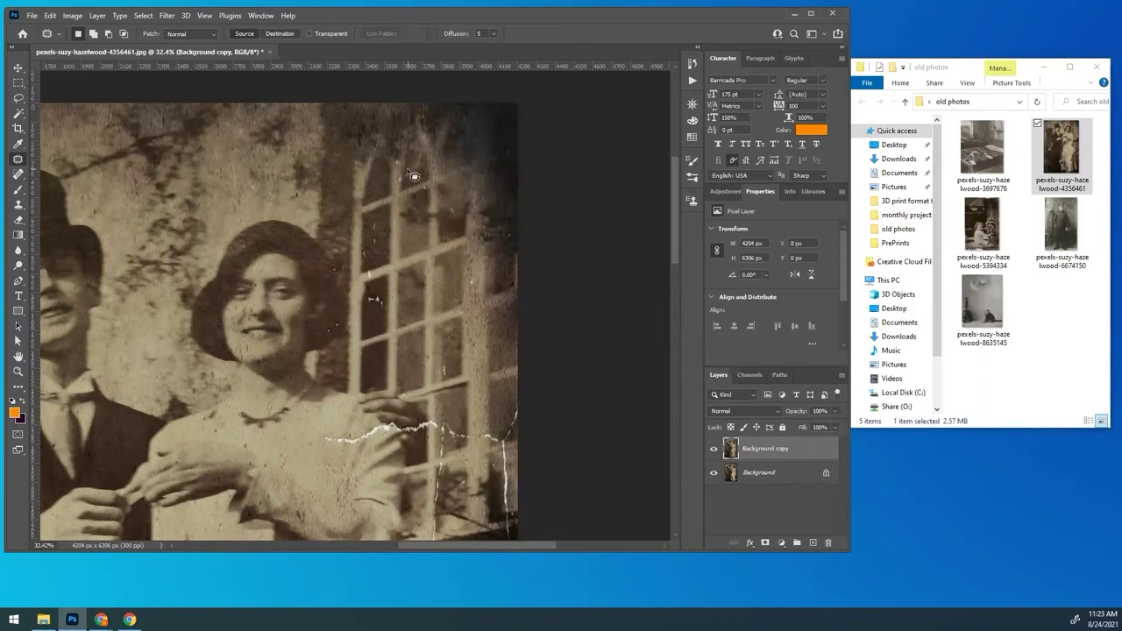
- Patch the small white marks on the upper window panes and glazing bars beside the woman's hat
{"action": "left_click_drag", "start_coordinate": [407, 170], "coordinate": [398, 174]}
{"action": "mouse_move", "coordinate": [378, 233]}
{"action": "left_mouse_down"}
{"action": "mouse_move", "coordinate": [372, 219]}
{"action": "mouse_move", "coordinate": [390, 310]}
{"action": "mouse_move", "coordinate": [368, 293]}
{"action": "left_mouse_up"}
{"action": "left_click_drag", "start_coordinate": [376, 300], "coordinate": [375, 322]}
{"action": "left_click", "coordinate": [368, 272]}
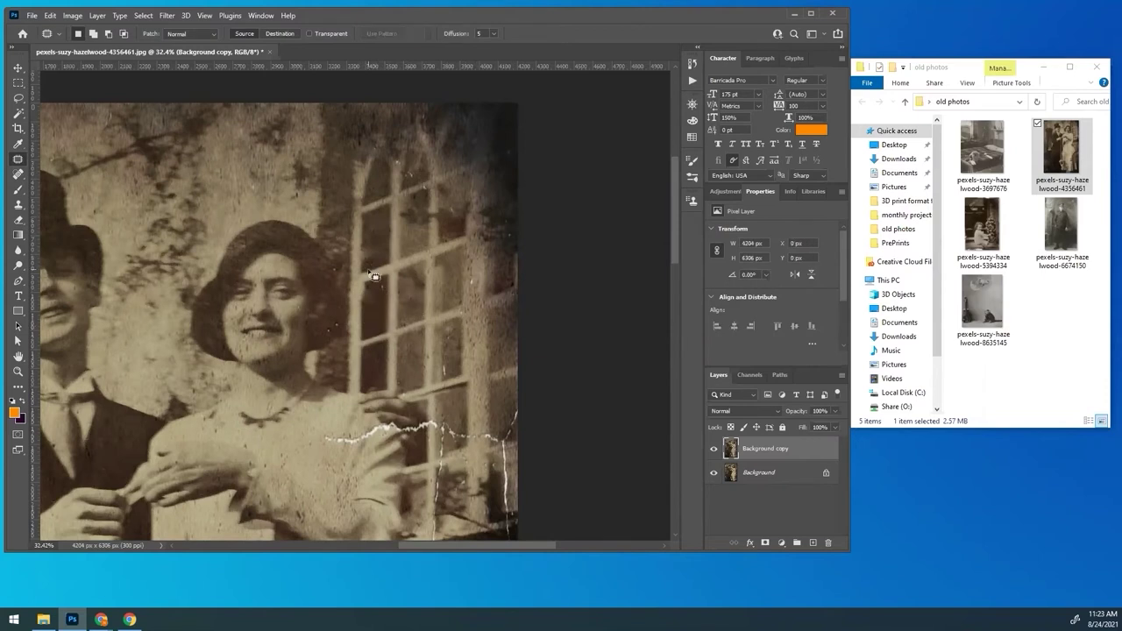
{"action": "mouse_move", "coordinate": [403, 156]}
{"action": "left_mouse_down"}
{"action": "mouse_move", "coordinate": [394, 170]}
{"action": "mouse_move", "coordinate": [414, 175]}
{"action": "left_mouse_up"}
{"action": "left_click", "coordinate": [420, 261]}
- Patch the leftover marks on the window's right frame and the scratch in the lower panes
{"action": "left_click_drag", "start_coordinate": [471, 273], "coordinate": [473, 289]}
{"action": "left_click_drag", "start_coordinate": [473, 282], "coordinate": [480, 284]}
{"action": "left_click_drag", "start_coordinate": [445, 351], "coordinate": [444, 374]}
{"action": "left_click_drag", "start_coordinate": [445, 361], "coordinate": [464, 359]}
{"action": "left_click", "coordinate": [466, 357]}
- Patch the crack at the photo's right edge and its branch across the lower window frame
{"action": "left_click_drag", "start_coordinate": [674, 216], "coordinate": [673, 244]}
{"action": "mouse_move", "coordinate": [512, 288]}
{"action": "left_mouse_down"}
{"action": "mouse_move", "coordinate": [489, 316]}
{"action": "mouse_move", "coordinate": [514, 289]}
{"action": "mouse_move", "coordinate": [505, 234]}
{"action": "left_mouse_up"}
{"action": "left_click", "coordinate": [487, 311]}
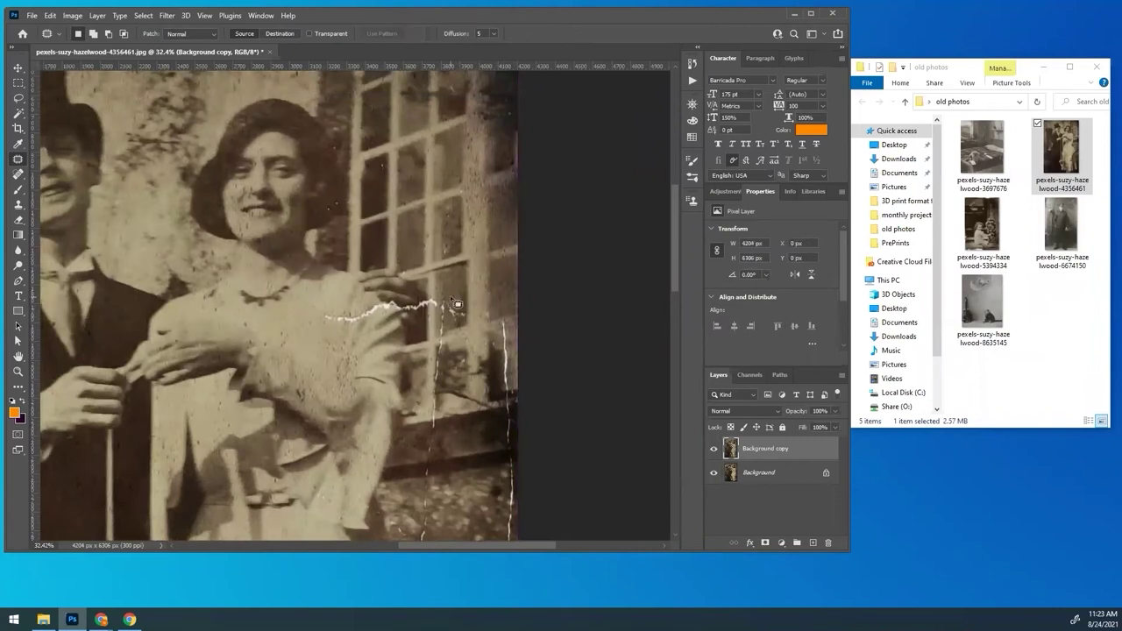
{"action": "left_click_drag", "start_coordinate": [462, 325], "coordinate": [455, 309]}
{"action": "left_click_drag", "start_coordinate": [446, 317], "coordinate": [508, 324]}
- Patch the long vertical crack near the photo's right edge beside the lower window frame
{"action": "left_click", "coordinate": [508, 363]}
{"action": "mouse_move", "coordinate": [504, 325]}
{"action": "left_mouse_down"}
{"action": "mouse_move", "coordinate": [492, 324]}
{"action": "mouse_move", "coordinate": [501, 332]}
{"action": "left_mouse_up"}
{"action": "left_click", "coordinate": [502, 336]}
{"action": "left_click_drag", "start_coordinate": [504, 350], "coordinate": [500, 282]}
{"action": "left_click_drag", "start_coordinate": [505, 384], "coordinate": [506, 386]}
{"action": "left_click_drag", "start_coordinate": [508, 390], "coordinate": [505, 370]}
- Patch the vertical crack down the lower window panes and the white crack crossing the woman's shoulder
{"action": "left_click", "coordinate": [399, 335]}
{"action": "mouse_move", "coordinate": [453, 338]}
{"action": "left_mouse_down"}
{"action": "mouse_move", "coordinate": [439, 343]}
{"action": "mouse_move", "coordinate": [455, 336]}
{"action": "mouse_move", "coordinate": [441, 354]}
{"action": "left_mouse_up"}
{"action": "left_click", "coordinate": [451, 344]}
{"action": "left_click_drag", "start_coordinate": [440, 359], "coordinate": [436, 311]}
{"action": "left_click", "coordinate": [450, 368]}
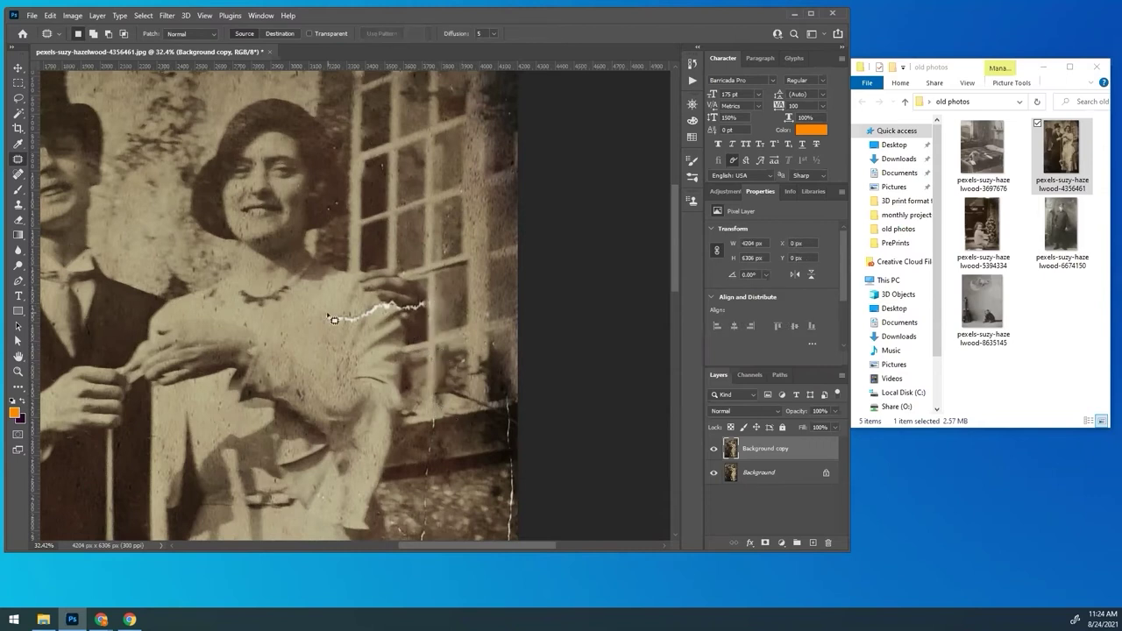
{"action": "left_click_drag", "start_coordinate": [375, 310], "coordinate": [386, 313]}
- Patch the vertical cracks around the window sill and in the stony wall just below it
{"action": "scroll", "coordinate": [423, 281], "scroll_direction": "down", "scroll_amount": 5}
{"action": "mouse_move", "coordinate": [434, 250]}
{"action": "left_mouse_down"}
{"action": "mouse_move", "coordinate": [409, 278]}
{"action": "mouse_move", "coordinate": [427, 299]}
{"action": "left_mouse_up"}
{"action": "key", "text": "ctrl+d"}
{"action": "left_click_drag", "start_coordinate": [502, 229], "coordinate": [503, 261]}
{"action": "mouse_move", "coordinate": [506, 261]}
{"action": "left_mouse_down"}
{"action": "mouse_move", "coordinate": [487, 260]}
{"action": "mouse_move", "coordinate": [507, 300]}
{"action": "mouse_move", "coordinate": [487, 309]}
{"action": "left_mouse_up"}
{"action": "key", "text": "ctrl+d"}
{"action": "key", "text": "ctrl+d"}
{"action": "mouse_move", "coordinate": [426, 300]}
{"action": "left_mouse_down"}
{"action": "mouse_move", "coordinate": [412, 322]}
{"action": "mouse_move", "coordinate": [427, 317]}
{"action": "left_mouse_up"}
{"action": "left_click_drag", "start_coordinate": [424, 314], "coordinate": [448, 276]}
{"action": "key", "text": "ctrl+d"}
- Patch the crack down the photo's right edge and the scratches in the stony background beside the woman's skirt
{"action": "scroll", "coordinate": [669, 260], "scroll_direction": "down", "scroll_amount": 4}
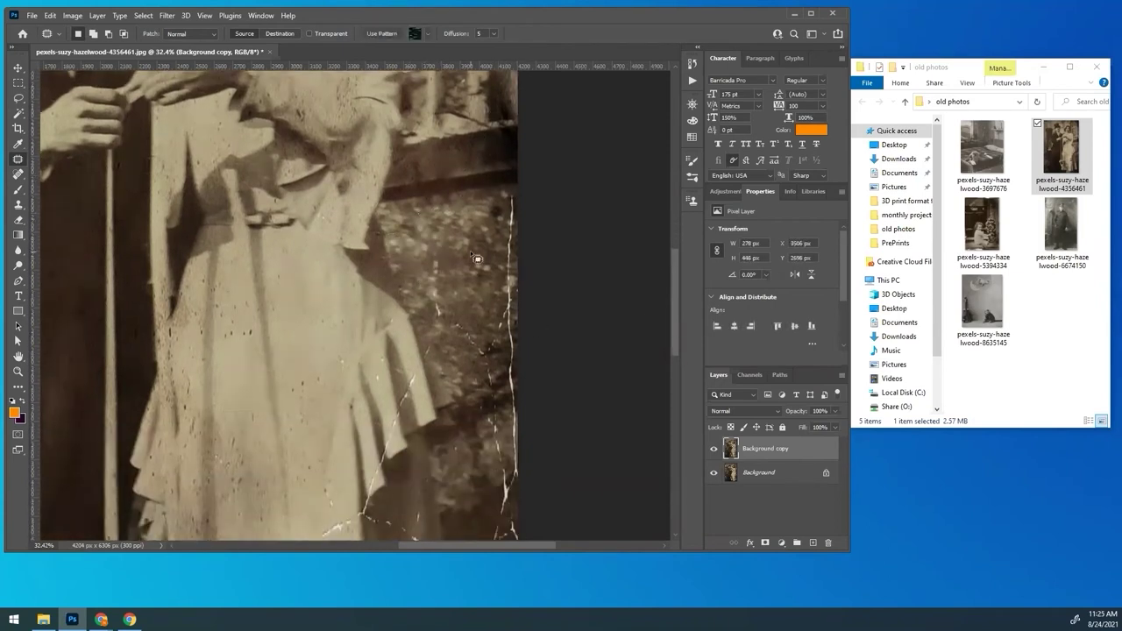
{"action": "mouse_move", "coordinate": [507, 190]}
{"action": "left_mouse_down"}
{"action": "mouse_move", "coordinate": [514, 253]}
{"action": "mouse_move", "coordinate": [489, 254]}
{"action": "left_mouse_up"}
{"action": "key", "text": "ctrl+d"}
{"action": "mouse_move", "coordinate": [508, 274]}
{"action": "left_mouse_down"}
{"action": "mouse_move", "coordinate": [508, 302]}
{"action": "mouse_move", "coordinate": [466, 301]}
{"action": "mouse_move", "coordinate": [502, 270]}
{"action": "mouse_move", "coordinate": [480, 272]}
{"action": "left_mouse_up"}
{"action": "key", "text": "ctrl+d"}
{"action": "key", "text": "ctrl+d"}
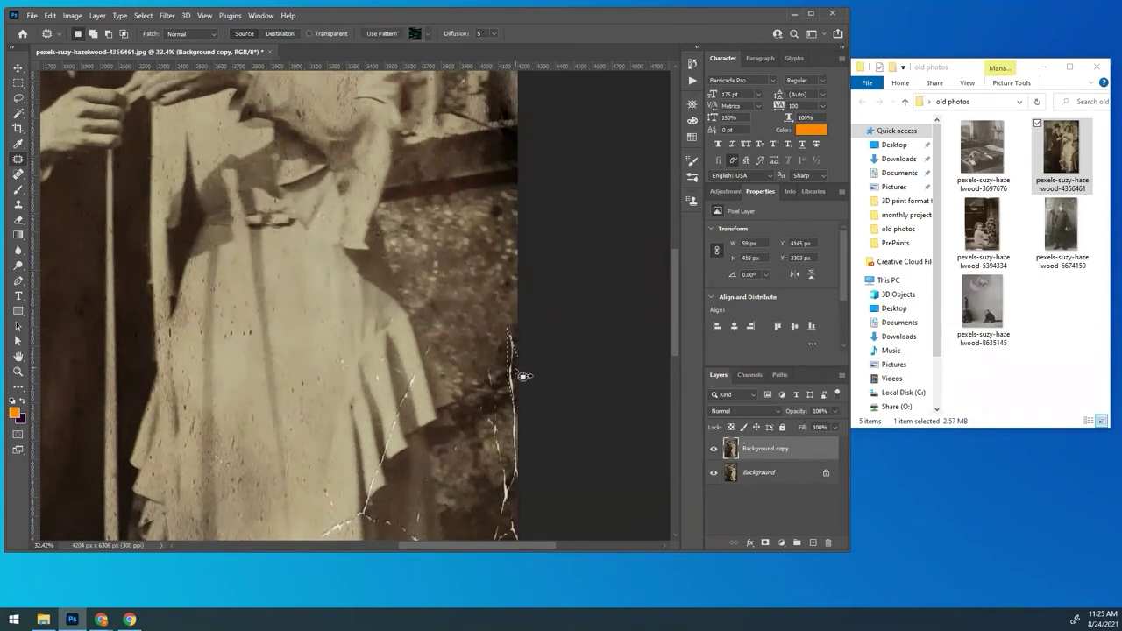
{"action": "mouse_move", "coordinate": [486, 364]}
{"action": "left_mouse_down"}
{"action": "mouse_move", "coordinate": [508, 436]}
{"action": "mouse_move", "coordinate": [497, 391]}
{"action": "left_mouse_up"}
{"action": "left_click_drag", "start_coordinate": [497, 395], "coordinate": [478, 399]}
{"action": "key", "text": "ctrl+d"}
- Patch the remaining right-edge cracks in the dark background level with the ruffles of the woman's skirt
{"action": "left_click_drag", "start_coordinate": [672, 269], "coordinate": [672, 304]}
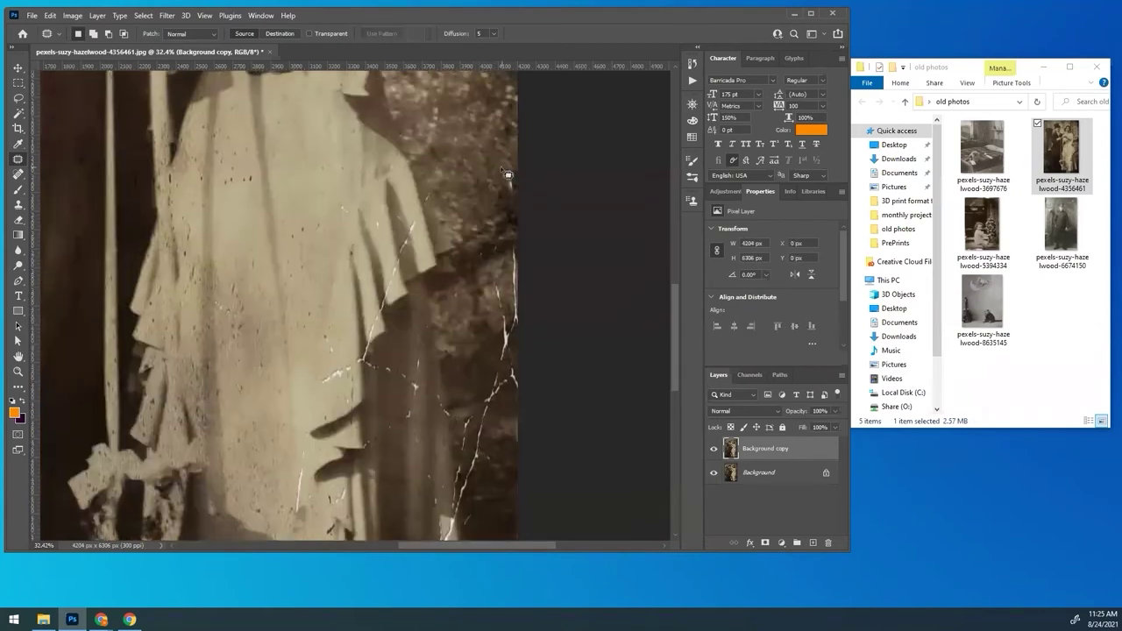
{"action": "mouse_move", "coordinate": [506, 257]}
{"action": "left_mouse_down"}
{"action": "mouse_move", "coordinate": [499, 361]}
{"action": "mouse_move", "coordinate": [494, 285]}
{"action": "left_mouse_up"}
{"action": "left_click_drag", "start_coordinate": [504, 324], "coordinate": [479, 327]}
{"action": "key", "text": "ctrl+d"}
{"action": "left_click_drag", "start_coordinate": [506, 238], "coordinate": [512, 253]}
{"action": "left_click_drag", "start_coordinate": [510, 245], "coordinate": [481, 205]}
{"action": "key", "text": "ctrl+d"}
- Patch the upper part of the diagonal crack in the dark background beside the lower skirt
{"action": "mouse_move", "coordinate": [491, 358]}
{"action": "left_mouse_down"}
{"action": "mouse_move", "coordinate": [517, 394]}
{"action": "mouse_move", "coordinate": [495, 361]}
{"action": "left_mouse_up"}
{"action": "key", "text": "ctrl+d"}
{"action": "mouse_move", "coordinate": [499, 394]}
{"action": "left_mouse_down"}
{"action": "mouse_move", "coordinate": [482, 386]}
{"action": "mouse_move", "coordinate": [485, 426]}
{"action": "mouse_move", "coordinate": [465, 423]}
{"action": "mouse_move", "coordinate": [497, 388]}
{"action": "left_mouse_up"}
{"action": "key", "text": "ctrl+d"}
{"action": "left_click_drag", "start_coordinate": [491, 398], "coordinate": [462, 404]}
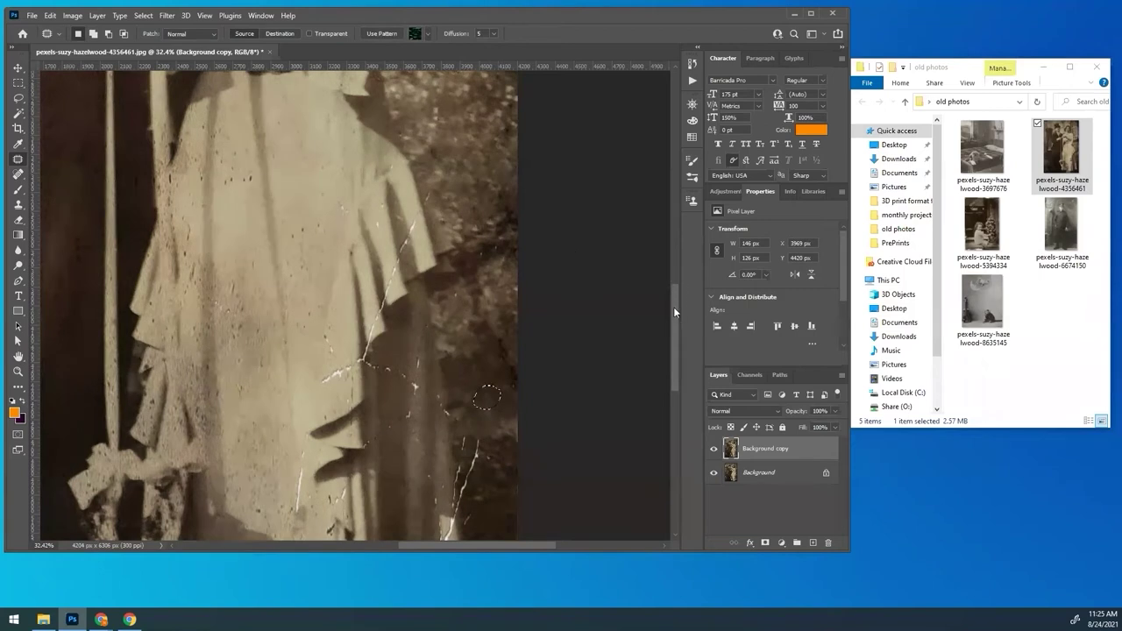
- Patch the middle stretch of the diagonal crack in the dark background beside the woman's lower skirt
{"action": "left_click_drag", "start_coordinate": [677, 342], "coordinate": [677, 348]}
{"action": "left_click_drag", "start_coordinate": [463, 269], "coordinate": [466, 269]}
{"action": "mouse_move", "coordinate": [469, 289]}
{"action": "left_mouse_down"}
{"action": "mouse_move", "coordinate": [489, 302]}
{"action": "mouse_move", "coordinate": [459, 292]}
{"action": "mouse_move", "coordinate": [459, 280]}
{"action": "mouse_move", "coordinate": [459, 318]}
{"action": "left_mouse_up"}
{"action": "mouse_move", "coordinate": [460, 333]}
{"action": "left_mouse_down"}
{"action": "mouse_move", "coordinate": [466, 369]}
{"action": "mouse_move", "coordinate": [445, 341]}
{"action": "mouse_move", "coordinate": [448, 319]}
{"action": "left_mouse_up"}
{"action": "left_click", "coordinate": [489, 340]}
{"action": "left_click_drag", "start_coordinate": [449, 340], "coordinate": [451, 385]}
{"action": "mouse_move", "coordinate": [446, 311]}
{"action": "left_mouse_down"}
{"action": "mouse_move", "coordinate": [454, 332]}
{"action": "mouse_move", "coordinate": [448, 312]}
{"action": "left_mouse_up"}
{"action": "left_click", "coordinate": [475, 428]}
{"action": "mouse_move", "coordinate": [449, 326]}
{"action": "left_mouse_down"}
{"action": "mouse_move", "coordinate": [455, 396]}
{"action": "mouse_move", "coordinate": [441, 347]}
{"action": "left_mouse_up"}
- Patch the lower end of the diagonal crack and the remaining marks along the skirt's outer side fold
{"action": "mouse_move", "coordinate": [439, 342]}
{"action": "left_mouse_down"}
{"action": "mouse_move", "coordinate": [441, 382]}
{"action": "mouse_move", "coordinate": [429, 306]}
{"action": "mouse_move", "coordinate": [433, 383]}
{"action": "mouse_move", "coordinate": [420, 429]}
{"action": "mouse_move", "coordinate": [435, 410]}
{"action": "mouse_move", "coordinate": [413, 402]}
{"action": "mouse_move", "coordinate": [405, 472]}
{"action": "mouse_move", "coordinate": [453, 435]}
{"action": "left_mouse_up"}
{"action": "left_click", "coordinate": [445, 373]}
{"action": "left_click", "coordinate": [415, 418]}
{"action": "left_click", "coordinate": [454, 436]}
{"action": "left_click_drag", "start_coordinate": [437, 397], "coordinate": [438, 421]}
{"action": "left_click_drag", "start_coordinate": [438, 423], "coordinate": [439, 434]}
{"action": "left_click_drag", "start_coordinate": [470, 341], "coordinate": [472, 342]}
{"action": "left_click_drag", "start_coordinate": [470, 351], "coordinate": [479, 357]}
{"action": "left_click", "coordinate": [480, 358]}
- Patch the marks in the dark background between the skirt's hem and the photo's lower right edge
{"action": "left_click_drag", "start_coordinate": [673, 329], "coordinate": [673, 358]}
{"action": "mouse_move", "coordinate": [515, 274]}
{"action": "left_mouse_down"}
{"action": "mouse_move", "coordinate": [479, 413]}
{"action": "mouse_move", "coordinate": [518, 287]}
{"action": "left_mouse_up"}
{"action": "mouse_move", "coordinate": [503, 365]}
{"action": "left_mouse_down"}
{"action": "mouse_move", "coordinate": [501, 410]}
{"action": "mouse_move", "coordinate": [501, 368]}
{"action": "left_mouse_up"}
{"action": "left_click", "coordinate": [491, 424]}
{"action": "left_click_drag", "start_coordinate": [506, 317], "coordinate": [491, 415]}
{"action": "left_click", "coordinate": [506, 342]}
{"action": "left_click", "coordinate": [493, 382]}
{"action": "left_click", "coordinate": [498, 400]}
{"action": "left_click_drag", "start_coordinate": [496, 362], "coordinate": [497, 369]}
{"action": "left_click", "coordinate": [497, 367]}
{"action": "left_click_drag", "start_coordinate": [502, 303], "coordinate": [496, 352]}
{"action": "left_click", "coordinate": [490, 363]}
- Patch the blemishes on the dark ground just below the gap in the skirt's hem
{"action": "mouse_move", "coordinate": [420, 392]}
{"action": "left_mouse_down"}
{"action": "mouse_move", "coordinate": [436, 403]}
{"action": "mouse_move", "coordinate": [429, 456]}
{"action": "mouse_move", "coordinate": [421, 368]}
{"action": "left_mouse_up"}
{"action": "left_click", "coordinate": [429, 460]}
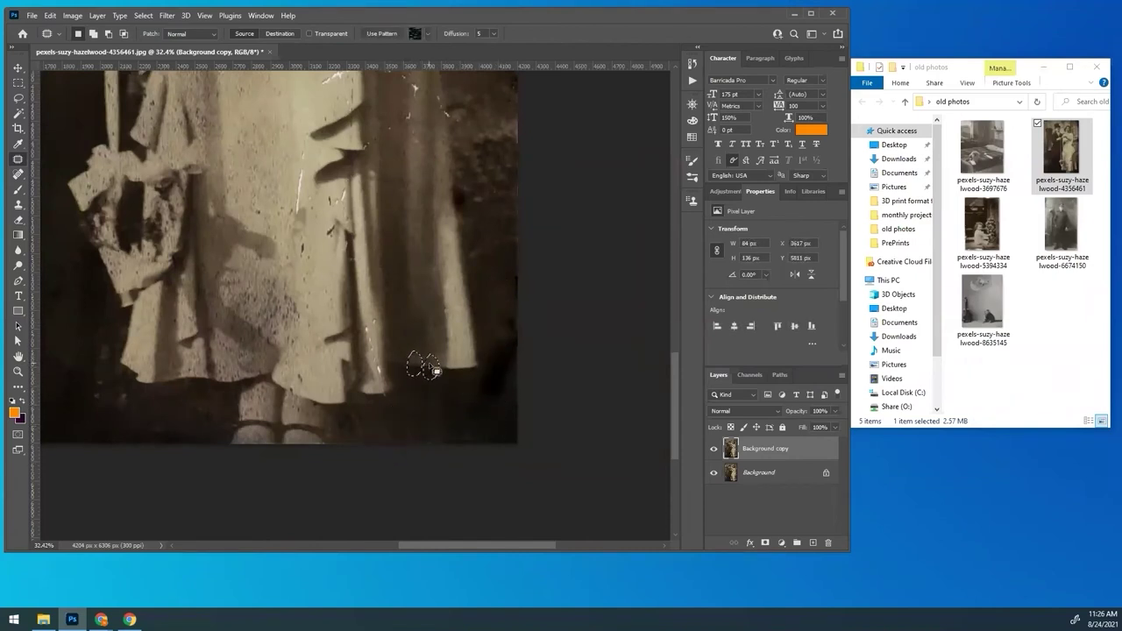
{"action": "left_click", "coordinate": [437, 391]}
- Patch the white specks on the narrow light fold just above the skirt's hem
{"action": "left_click_drag", "start_coordinate": [432, 545], "coordinate": [395, 545]}
{"action": "mouse_move", "coordinate": [509, 322]}
{"action": "left_mouse_down"}
{"action": "mouse_move", "coordinate": [527, 321]}
{"action": "mouse_move", "coordinate": [512, 309]}
{"action": "left_mouse_up"}
{"action": "mouse_move", "coordinate": [517, 338]}
{"action": "left_mouse_down"}
{"action": "mouse_move", "coordinate": [517, 303]}
{"action": "mouse_move", "coordinate": [526, 350]}
{"action": "left_mouse_up"}
{"action": "left_click", "coordinate": [543, 320]}
{"action": "left_click_drag", "start_coordinate": [525, 308], "coordinate": [529, 299]}
{"action": "left_click_drag", "start_coordinate": [520, 316], "coordinate": [511, 230]}
{"action": "key", "text": "ctrl+d"}
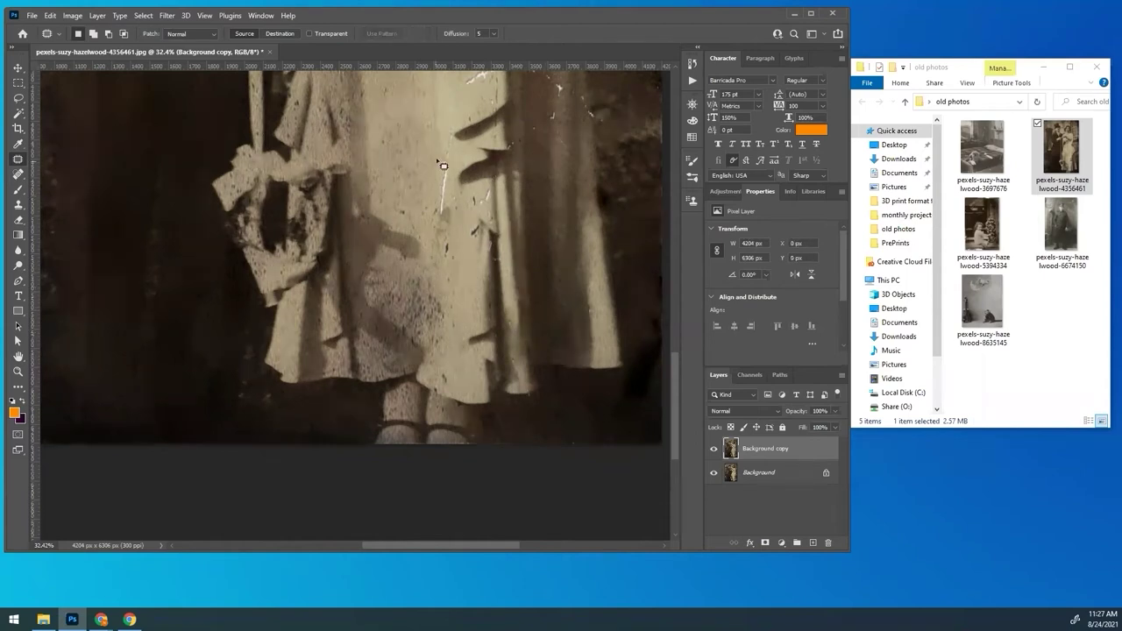
- Patch the two white scratches on the front of the skirt below the lowest ruffles
{"action": "mouse_move", "coordinate": [449, 180]}
{"action": "left_mouse_down"}
{"action": "mouse_move", "coordinate": [438, 180]}
{"action": "mouse_move", "coordinate": [492, 181]}
{"action": "mouse_move", "coordinate": [465, 270]}
{"action": "left_mouse_up"}
{"action": "key", "text": "ctrl+d"}
{"action": "key", "text": "ctrl+d"}
{"action": "left_click_drag", "start_coordinate": [483, 201], "coordinate": [487, 207]}
{"action": "left_click_drag", "start_coordinate": [466, 279], "coordinate": [466, 278]}
{"action": "key", "text": "ctrl+d"}
- Patch the bright crack across the skirt above the lower ruffle and where it meets the skirt's shaded side
{"action": "scroll", "coordinate": [672, 365], "scroll_direction": "up", "scroll_amount": 5}
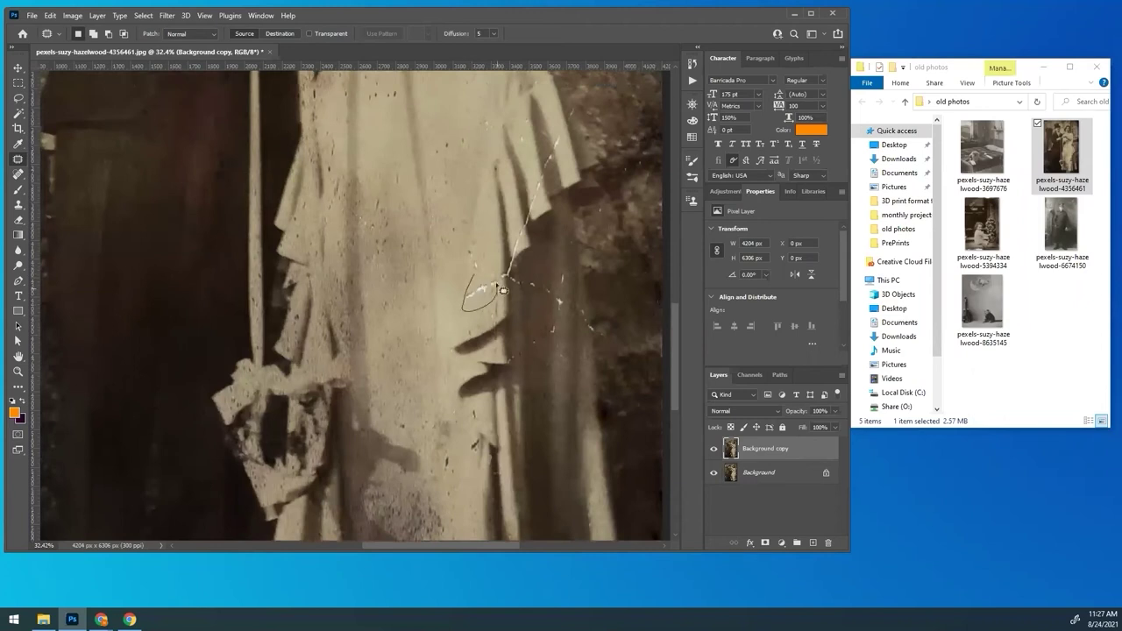
{"action": "left_click_drag", "start_coordinate": [502, 290], "coordinate": [470, 250]}
{"action": "key", "text": "ctrl+d"}
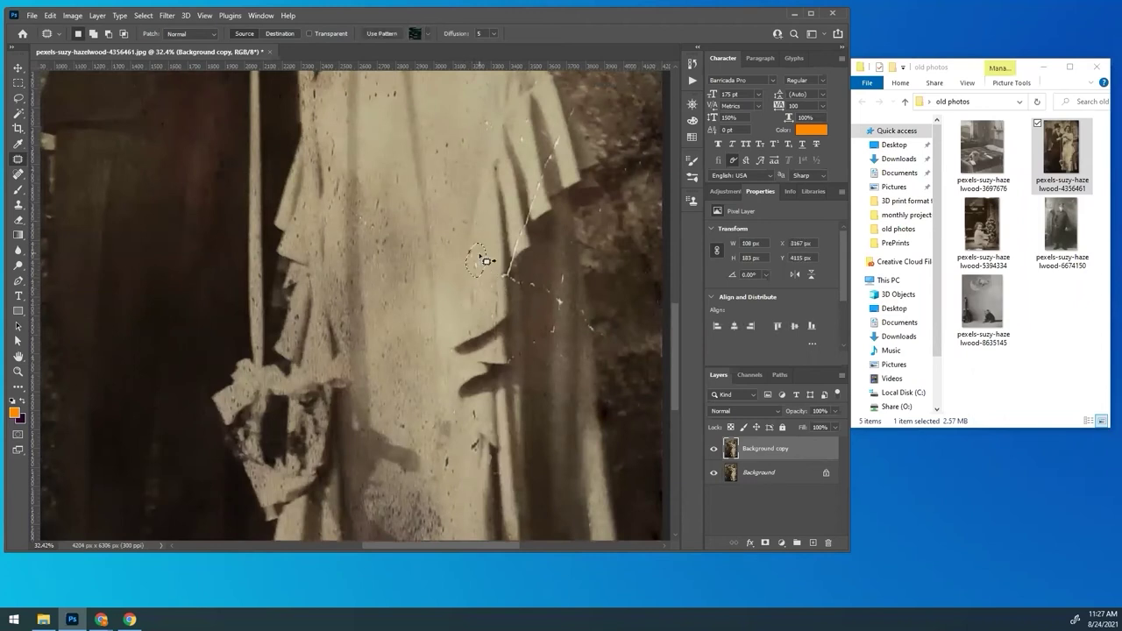
{"action": "left_click_drag", "start_coordinate": [517, 275], "coordinate": [514, 298]}
{"action": "mouse_move", "coordinate": [521, 262]}
{"action": "left_mouse_down"}
{"action": "mouse_move", "coordinate": [510, 198]}
{"action": "mouse_move", "coordinate": [517, 205]}
{"action": "left_mouse_up"}
{"action": "key", "text": "ctrl+d"}
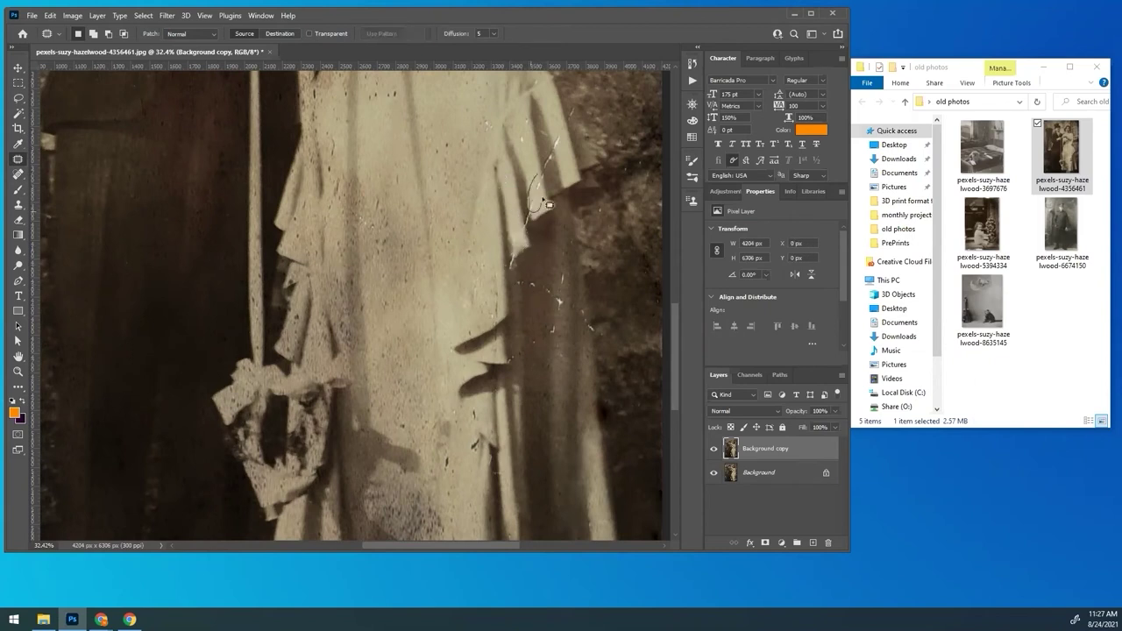
- Patch the crack running through the pointed tips of the upper ruffle, undoing and redoing the first patch
{"action": "mouse_move", "coordinate": [547, 204]}
{"action": "left_mouse_down"}
{"action": "mouse_move", "coordinate": [533, 180]}
{"action": "mouse_move", "coordinate": [530, 209]}
{"action": "mouse_move", "coordinate": [528, 150]}
{"action": "mouse_move", "coordinate": [542, 202]}
{"action": "left_mouse_up"}
{"action": "key", "text": "ctrl+d"}
{"action": "key", "text": "ctrl+z"}
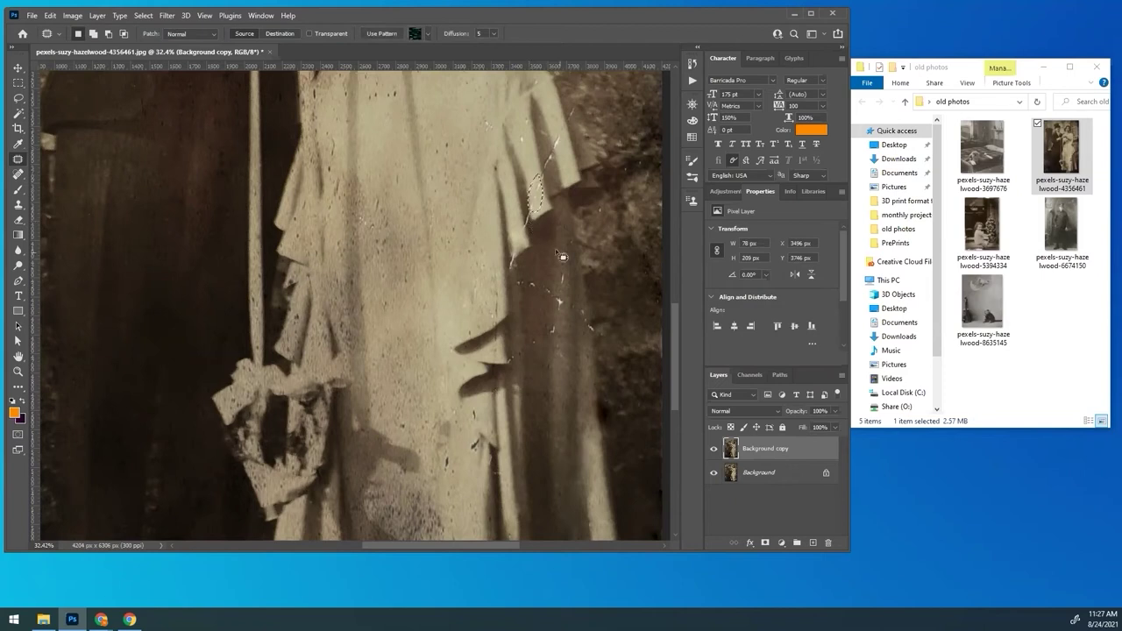
{"action": "left_click_drag", "start_coordinate": [541, 197], "coordinate": [530, 160]}
{"action": "key", "text": "ctrl+d"}
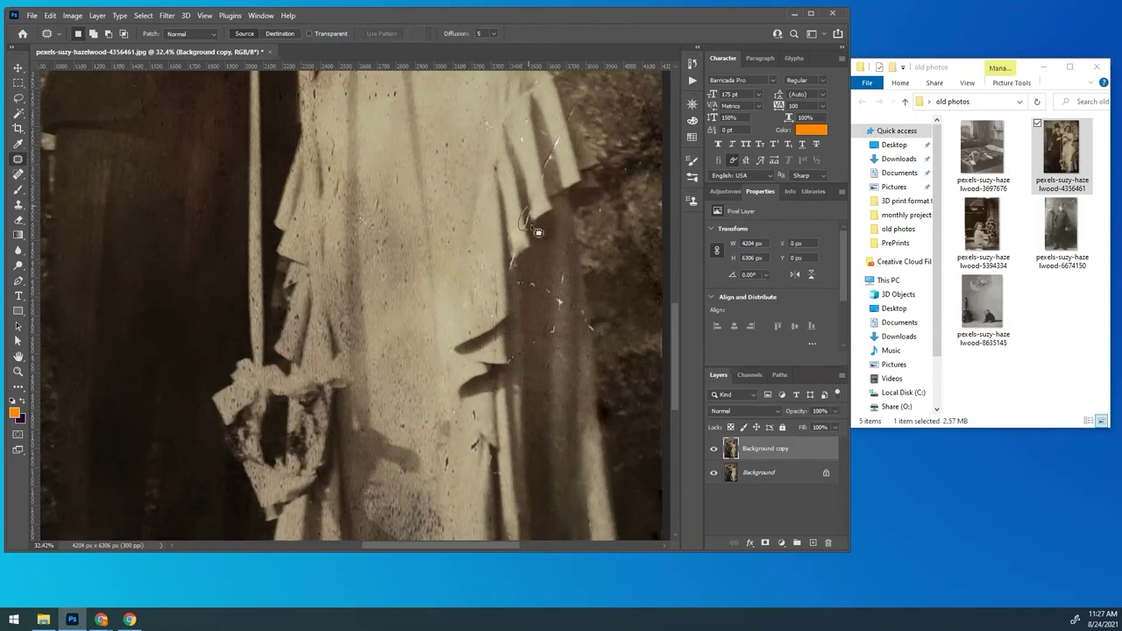
{"action": "left_click_drag", "start_coordinate": [537, 231], "coordinate": [522, 181]}
- Patch the upper end of the crack and the nearby scratches on the upper ruffle
{"action": "mouse_move", "coordinate": [557, 138]}
{"action": "left_mouse_down"}
{"action": "mouse_move", "coordinate": [541, 181]}
{"action": "mouse_move", "coordinate": [558, 139]}
{"action": "mouse_move", "coordinate": [552, 182]}
{"action": "left_mouse_up"}
{"action": "key", "text": "ctrl+d"}
{"action": "mouse_move", "coordinate": [532, 117]}
{"action": "left_mouse_down"}
{"action": "mouse_move", "coordinate": [473, 131]}
{"action": "mouse_move", "coordinate": [569, 116]}
{"action": "left_mouse_up"}
{"action": "key", "text": "ctrl+d"}
- Patch the thin cracks across the skirt's shaded side and the blemish just above the lower ruffle
{"action": "key", "text": "ctrl+d"}
{"action": "key", "text": "ctrl+d"}
{"action": "mouse_move", "coordinate": [561, 263]}
{"action": "left_mouse_down"}
{"action": "mouse_move", "coordinate": [555, 330]}
{"action": "mouse_move", "coordinate": [565, 268]}
{"action": "mouse_move", "coordinate": [551, 302]}
{"action": "mouse_move", "coordinate": [599, 345]}
{"action": "mouse_move", "coordinate": [582, 306]}
{"action": "left_mouse_up"}
{"action": "key", "text": "ctrl+d"}
{"action": "left_click_drag", "start_coordinate": [590, 327], "coordinate": [593, 372]}
{"action": "key", "text": "ctrl+d"}
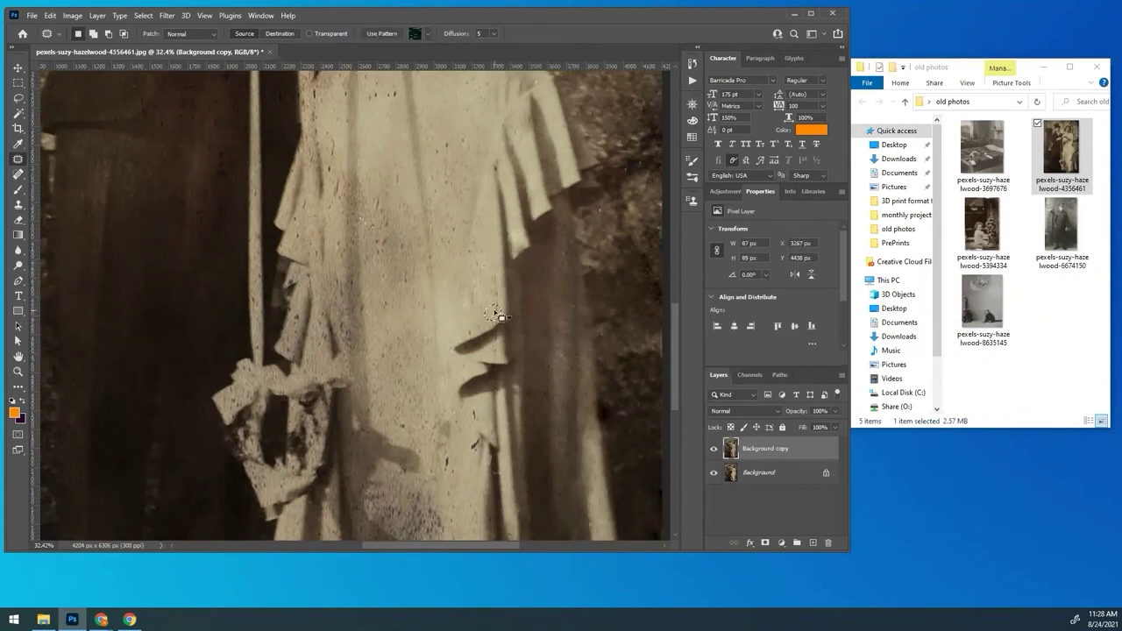
{"action": "left_click_drag", "start_coordinate": [493, 268], "coordinate": [504, 296]}
{"action": "left_click", "coordinate": [504, 296]}
- Patch the white scratches in the window panes and on the frame near the woman's shoulder
{"action": "left_click_drag", "start_coordinate": [675, 323], "coordinate": [667, 194]}
{"action": "left_click_drag", "start_coordinate": [401, 545], "coordinate": [430, 540]}
{"action": "left_click", "coordinate": [18, 372]}
{"action": "left_click_drag", "start_coordinate": [402, 330], "coordinate": [441, 517]}
{"action": "left_click_drag", "start_coordinate": [499, 545], "coordinate": [516, 544]}
{"action": "left_click_drag", "start_coordinate": [675, 204], "coordinate": [674, 211]}
{"action": "key", "text": "j"}
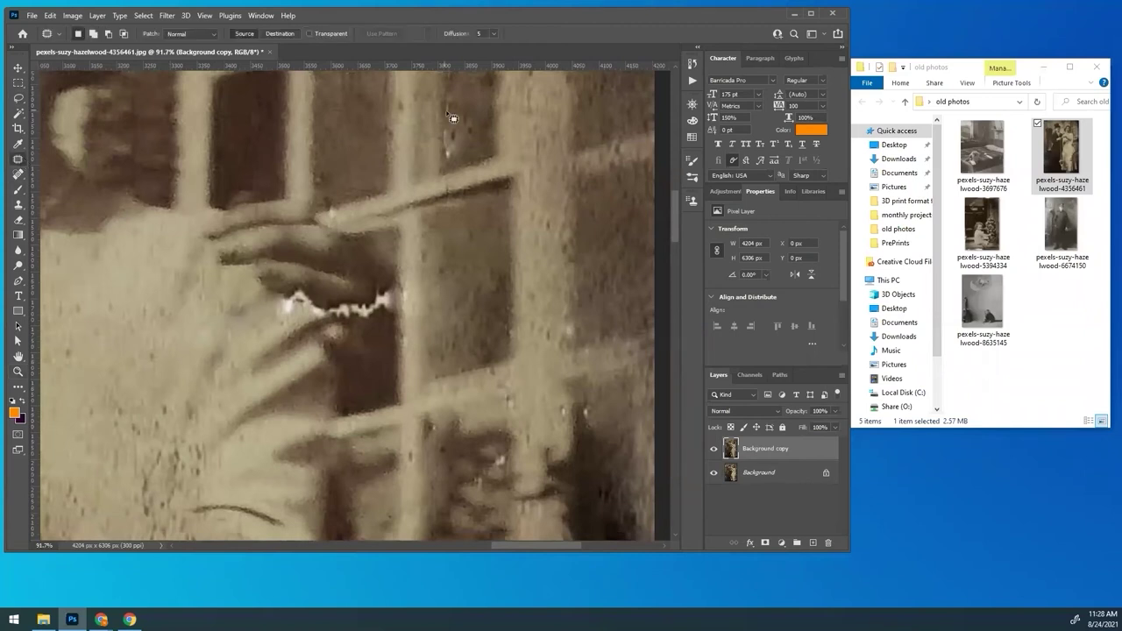
{"action": "mouse_move", "coordinate": [446, 167]}
{"action": "left_mouse_down"}
{"action": "mouse_move", "coordinate": [457, 108]}
{"action": "mouse_move", "coordinate": [449, 126]}
{"action": "left_mouse_up"}
{"action": "key", "text": "ctrl+d"}
{"action": "left_click_drag", "start_coordinate": [450, 140], "coordinate": [479, 131]}
{"action": "key", "text": "ctrl+d"}
{"action": "left_click_drag", "start_coordinate": [562, 318], "coordinate": [556, 288]}
{"action": "key", "text": "ctrl+d"}
- Patch the blemish at the edge of the woman's cheek
{"action": "left_click_drag", "start_coordinate": [523, 547], "coordinate": [503, 548]}
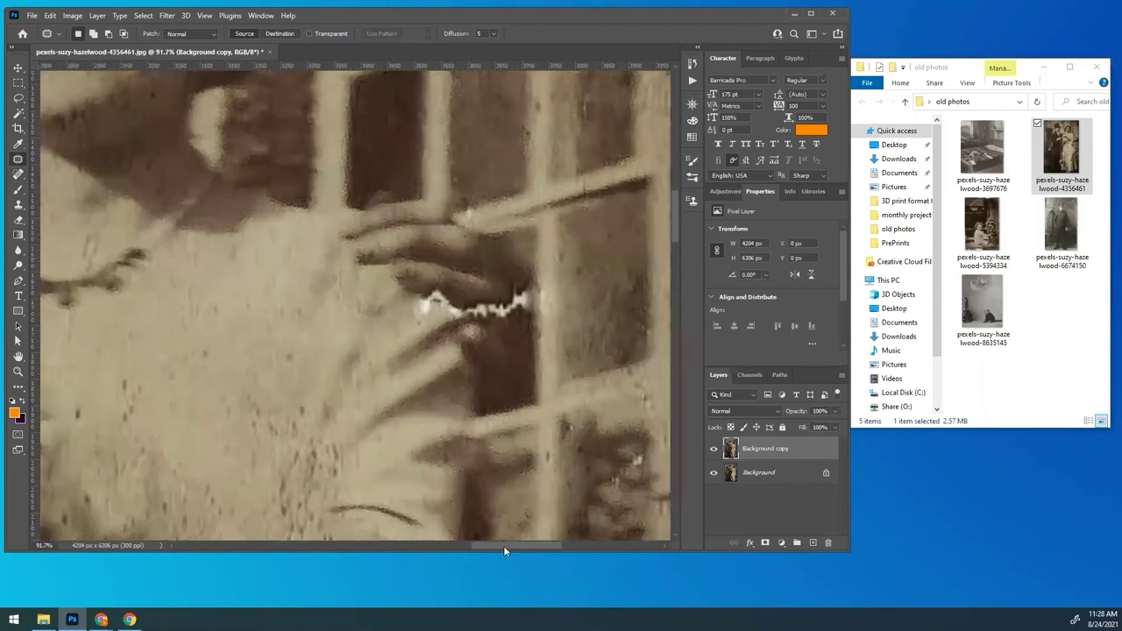
{"action": "mouse_move", "coordinate": [675, 224]}
{"action": "left_mouse_down"}
{"action": "mouse_move", "coordinate": [674, 195]}
{"action": "mouse_move", "coordinate": [674, 213]}
{"action": "left_mouse_up"}
{"action": "mouse_move", "coordinate": [183, 178]}
{"action": "left_mouse_down"}
{"action": "mouse_move", "coordinate": [175, 162]}
{"action": "mouse_move", "coordinate": [174, 192]}
{"action": "left_mouse_up"}
{"action": "key", "text": "ctrl+d"}
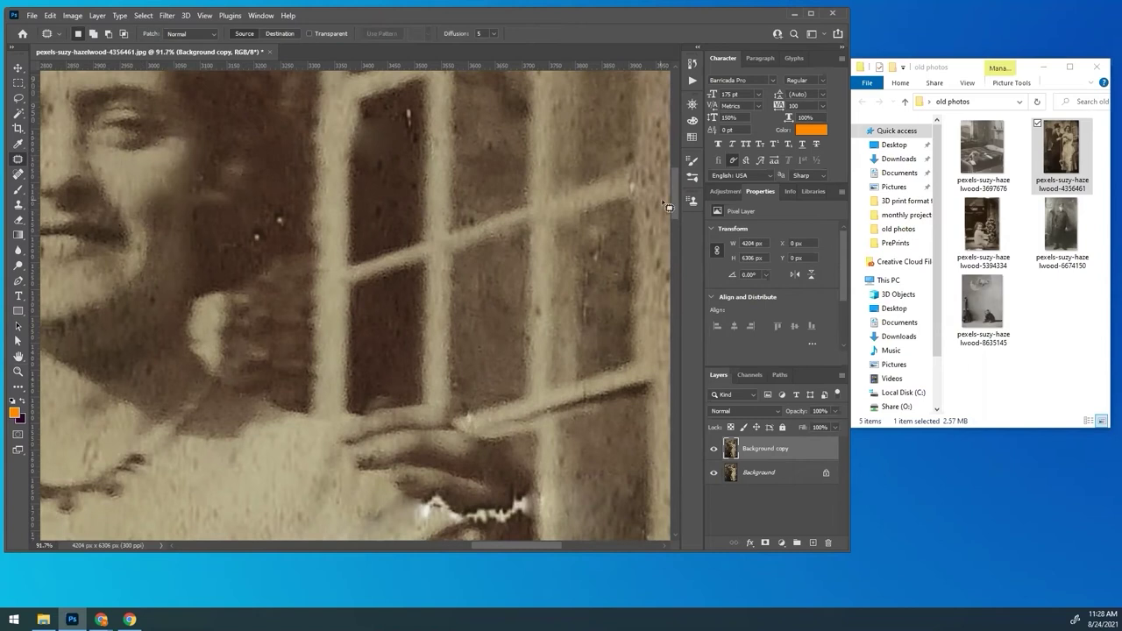
- Patch the bright end of the white crack on the sleeve below the hand resting on the woman's shoulder
{"action": "left_click_drag", "start_coordinate": [674, 188], "coordinate": [674, 207]}
{"action": "mouse_move", "coordinate": [446, 326]}
{"action": "left_mouse_down"}
{"action": "mouse_move", "coordinate": [427, 324]}
{"action": "mouse_move", "coordinate": [445, 326]}
{"action": "mouse_move", "coordinate": [449, 291]}
{"action": "left_mouse_up"}
{"action": "key", "text": "ctrl+d"}
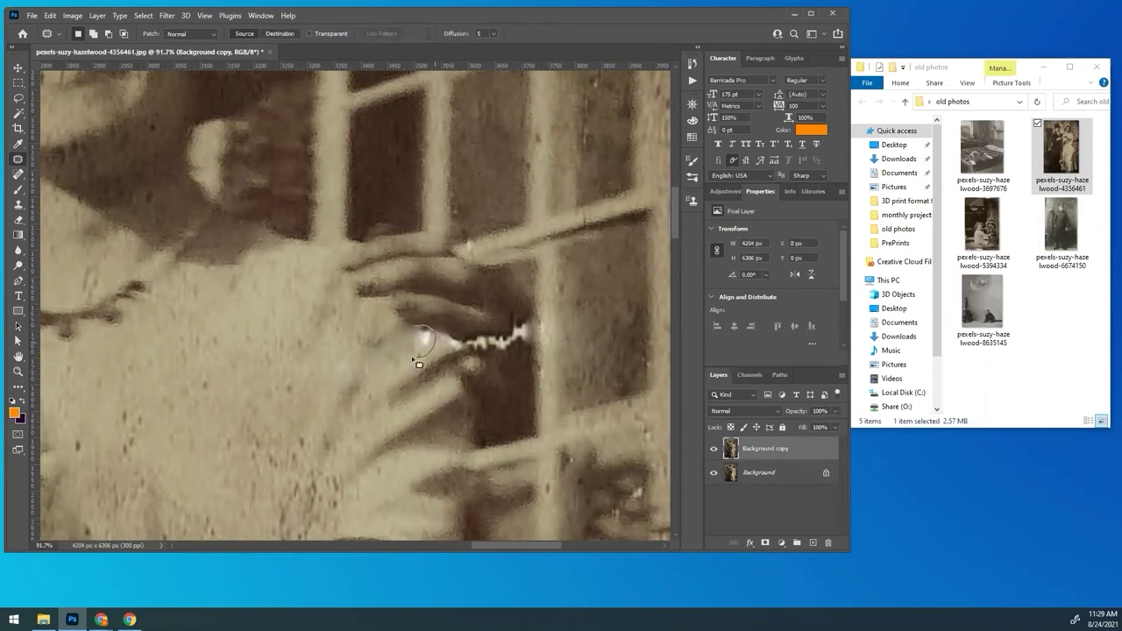
{"action": "left_click_drag", "start_coordinate": [412, 357], "coordinate": [409, 338]}
{"action": "left_click_drag", "start_coordinate": [420, 341], "coordinate": [379, 346]}
{"action": "key", "text": "ctrl+d"}
- Patch the rest of the jagged white crack across the dark gap below the hand on the woman's shoulder
{"action": "mouse_move", "coordinate": [472, 328]}
{"action": "left_mouse_down"}
{"action": "mouse_move", "coordinate": [475, 349]}
{"action": "mouse_move", "coordinate": [497, 307]}
{"action": "left_mouse_up"}
{"action": "key", "text": "ctrl+d"}
{"action": "mouse_move", "coordinate": [513, 354]}
{"action": "left_mouse_down"}
{"action": "mouse_move", "coordinate": [525, 318]}
{"action": "mouse_move", "coordinate": [514, 302]}
{"action": "mouse_move", "coordinate": [518, 316]}
{"action": "mouse_move", "coordinate": [651, 291]}
{"action": "left_mouse_up"}
{"action": "key", "text": "ctrl+d"}
{"action": "key", "text": "ctrl+d"}
{"action": "left_click_drag", "start_coordinate": [473, 352], "coordinate": [467, 343]}
{"action": "mouse_move", "coordinate": [456, 346]}
{"action": "left_mouse_down"}
{"action": "mouse_move", "coordinate": [439, 333]}
{"action": "mouse_move", "coordinate": [423, 356]}
{"action": "left_mouse_up"}
{"action": "key", "text": "ctrl+d"}
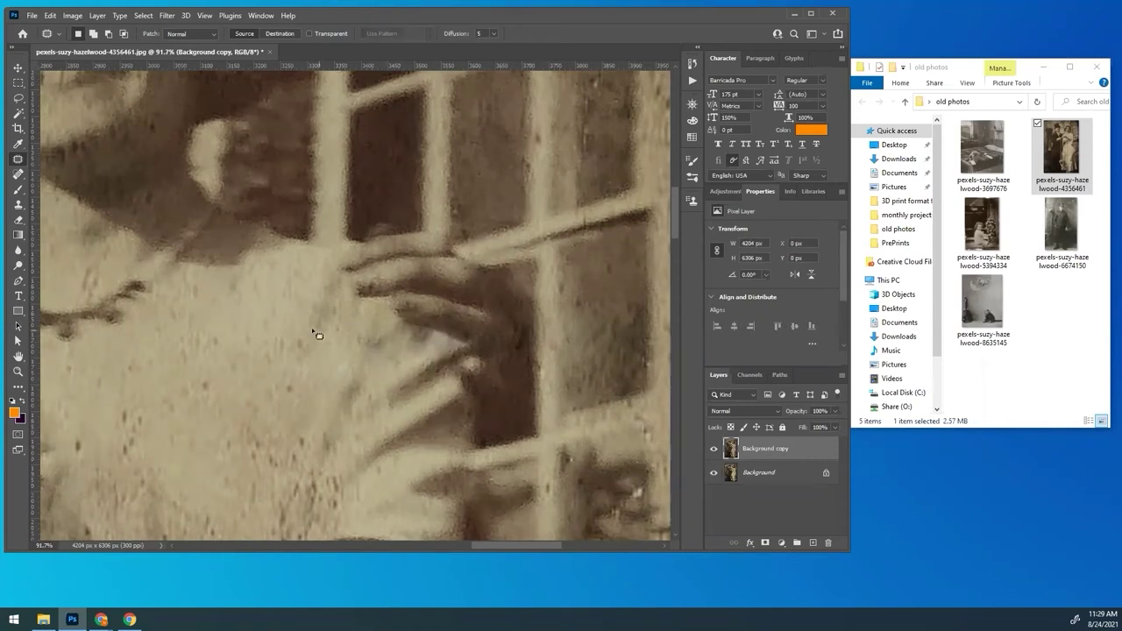
- Patch the dark cracks and spots on the light front panel of the lower skirt
{"action": "left_click", "coordinate": [17, 372]}
{"action": "left_click_drag", "start_coordinate": [440, 354], "coordinate": [263, 354]}
{"action": "left_click_drag", "start_coordinate": [675, 207], "coordinate": [676, 264]}
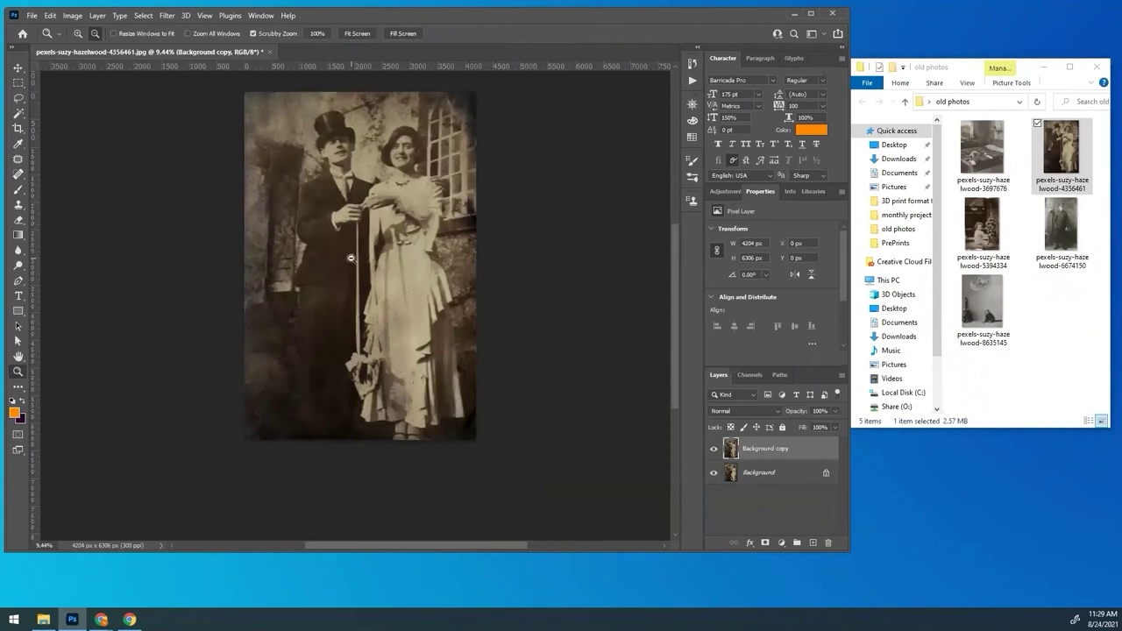
{"action": "left_click_drag", "start_coordinate": [350, 260], "coordinate": [380, 273]}
{"action": "left_click_drag", "start_coordinate": [674, 258], "coordinate": [677, 314]}
{"action": "left_click", "coordinate": [478, 330]}
{"action": "left_click_drag", "start_coordinate": [430, 298], "coordinate": [500, 353]}
{"action": "left_click_drag", "start_coordinate": [675, 361], "coordinate": [676, 432]}
{"action": "left_click_drag", "start_coordinate": [403, 546], "coordinate": [418, 547]}
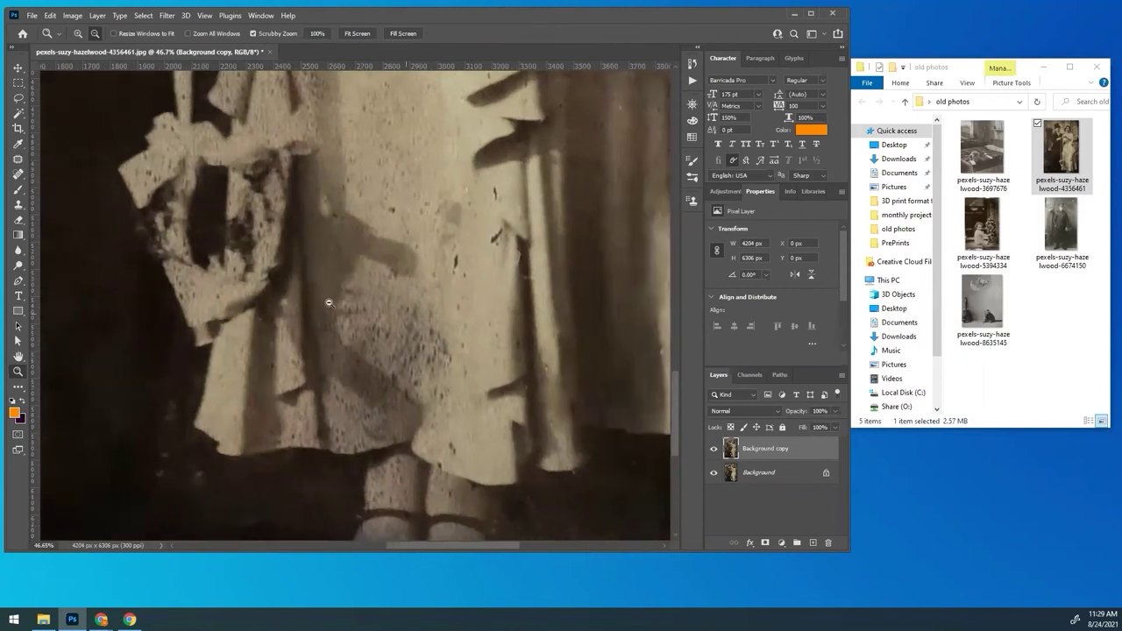
{"action": "left_click", "coordinate": [18, 159]}
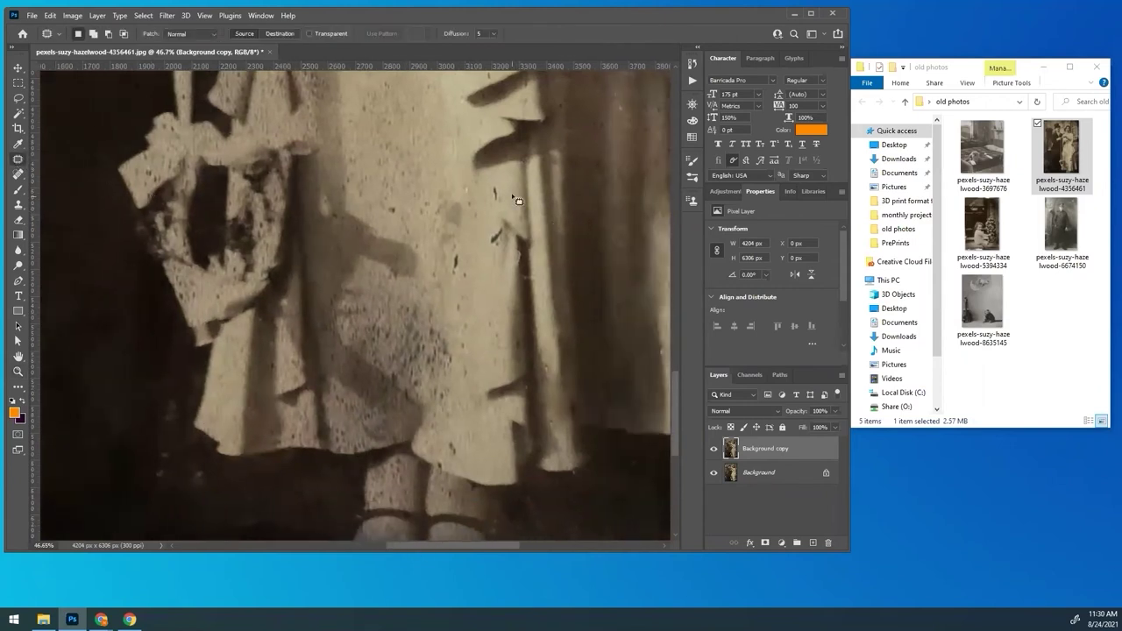
{"action": "mouse_move", "coordinate": [485, 253]}
{"action": "left_mouse_down"}
{"action": "mouse_move", "coordinate": [488, 203]}
{"action": "mouse_move", "coordinate": [447, 187]}
{"action": "left_mouse_up"}
{"action": "left_click", "coordinate": [463, 245]}
{"action": "mouse_move", "coordinate": [449, 258]}
{"action": "left_mouse_down"}
{"action": "mouse_move", "coordinate": [469, 281]}
{"action": "mouse_move", "coordinate": [449, 268]}
{"action": "mouse_move", "coordinate": [431, 162]}
{"action": "left_mouse_up"}
{"action": "left_click", "coordinate": [435, 279]}
{"action": "mouse_move", "coordinate": [449, 237]}
{"action": "left_mouse_down"}
{"action": "mouse_move", "coordinate": [463, 251]}
{"action": "mouse_move", "coordinate": [439, 170]}
{"action": "left_mouse_up"}
{"action": "key", "text": "ctrl+d"}
- Patch the speckles in the upper part of the shadowed area on the lower skirt
{"action": "mouse_move", "coordinate": [355, 251]}
{"action": "left_mouse_down"}
{"action": "mouse_move", "coordinate": [395, 276]}
{"action": "mouse_move", "coordinate": [386, 263]}
{"action": "mouse_move", "coordinate": [388, 279]}
{"action": "left_mouse_up"}
{"action": "left_click", "coordinate": [380, 307]}
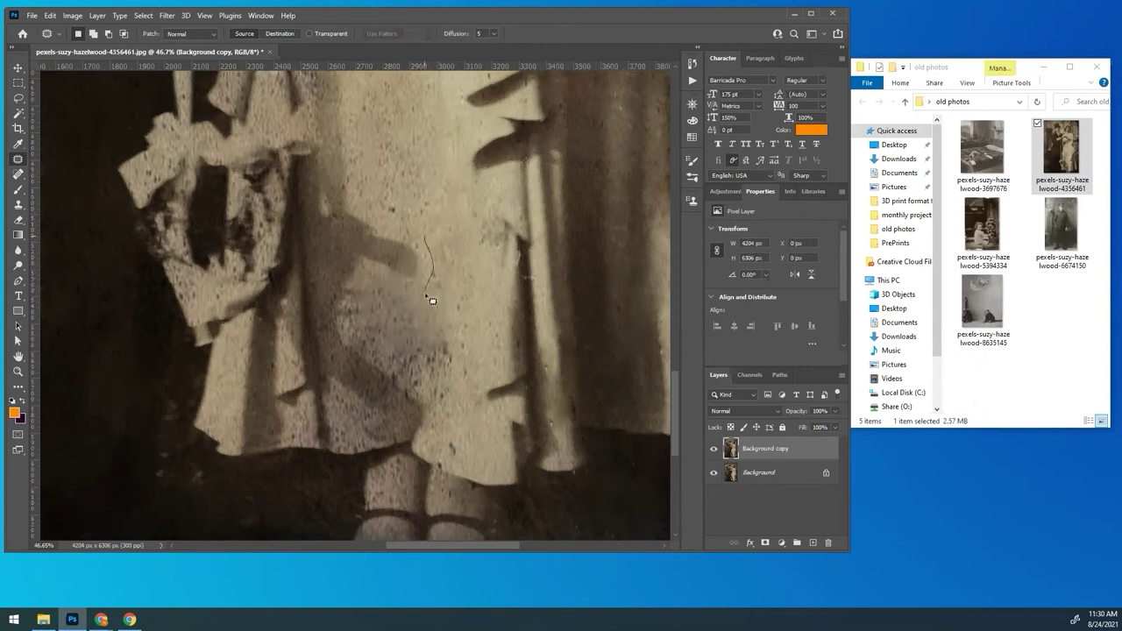
{"action": "mouse_move", "coordinate": [426, 296]}
{"action": "left_mouse_down"}
{"action": "mouse_move", "coordinate": [444, 241]}
{"action": "mouse_move", "coordinate": [460, 235]}
{"action": "left_mouse_up"}
{"action": "left_click", "coordinate": [396, 300]}
{"action": "mouse_move", "coordinate": [382, 353]}
{"action": "left_mouse_down"}
{"action": "mouse_move", "coordinate": [454, 310]}
{"action": "mouse_move", "coordinate": [405, 288]}
{"action": "left_mouse_up"}
{"action": "left_click_drag", "start_coordinate": [412, 317], "coordinate": [417, 171]}
{"action": "key", "text": "ctrl+d"}
- Patch the dense speckles in the middle of the skirt's shadow and along its lighter border
{"action": "mouse_move", "coordinate": [369, 322]}
{"action": "left_mouse_down"}
{"action": "mouse_move", "coordinate": [428, 403]}
{"action": "mouse_move", "coordinate": [406, 324]}
{"action": "mouse_move", "coordinate": [417, 160]}
{"action": "left_mouse_up"}
{"action": "mouse_move", "coordinate": [447, 277]}
{"action": "left_mouse_down"}
{"action": "mouse_move", "coordinate": [457, 387]}
{"action": "mouse_move", "coordinate": [459, 295]}
{"action": "mouse_move", "coordinate": [422, 173]}
{"action": "left_mouse_up"}
{"action": "left_click", "coordinate": [363, 333]}
{"action": "left_click_drag", "start_coordinate": [438, 375], "coordinate": [422, 323]}
{"action": "left_click_drag", "start_coordinate": [422, 333], "coordinate": [411, 188]}
{"action": "key", "text": "ctrl+d"}
- Patch the remaining speckles in the shadow near the hem and the dark spot on the light hem
{"action": "left_click_drag", "start_coordinate": [332, 436], "coordinate": [333, 393]}
{"action": "left_click_drag", "start_coordinate": [358, 417], "coordinate": [457, 323]}
{"action": "key", "text": "ctrl+d"}
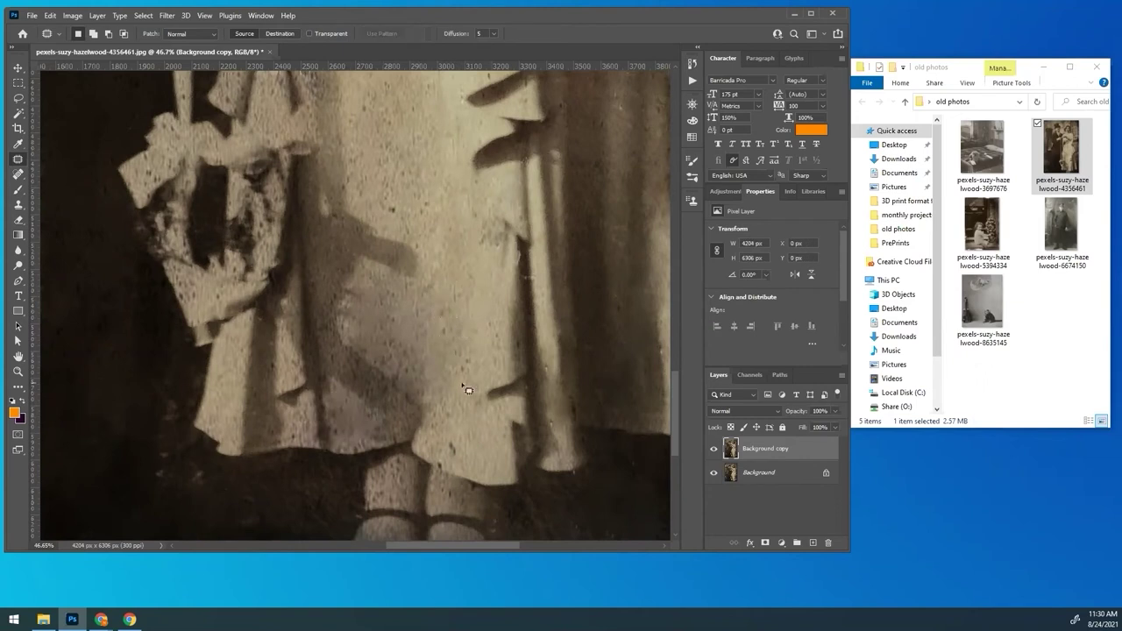
{"action": "left_click_drag", "start_coordinate": [454, 430], "coordinate": [449, 428]}
{"action": "left_click_drag", "start_coordinate": [453, 444], "coordinate": [490, 457]}
{"action": "key", "text": "ctrl+d"}
- Duplicate the retouched Background copy layer as Background copy 2
{"action": "mouse_move", "coordinate": [674, 383]}
{"action": "left_mouse_down"}
{"action": "mouse_move", "coordinate": [680, 322]}
{"action": "mouse_move", "coordinate": [684, 355]}
{"action": "mouse_move", "coordinate": [670, 377]}
{"action": "left_mouse_up"}
{"action": "left_click", "coordinate": [18, 371]}
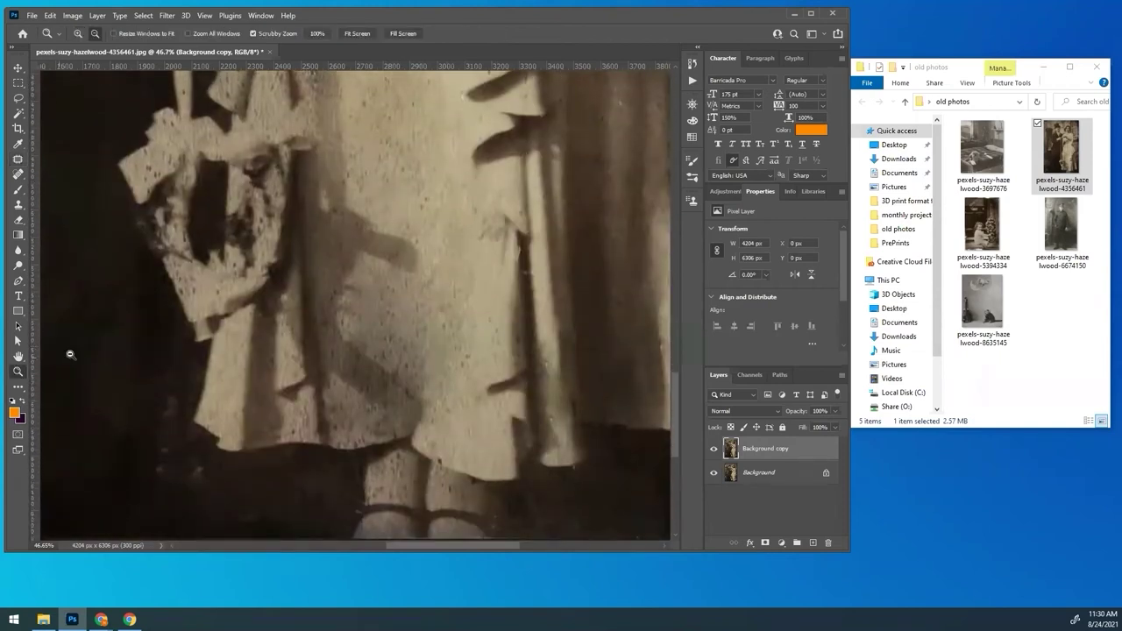
{"action": "left_click_drag", "start_coordinate": [394, 293], "coordinate": [294, 277]}
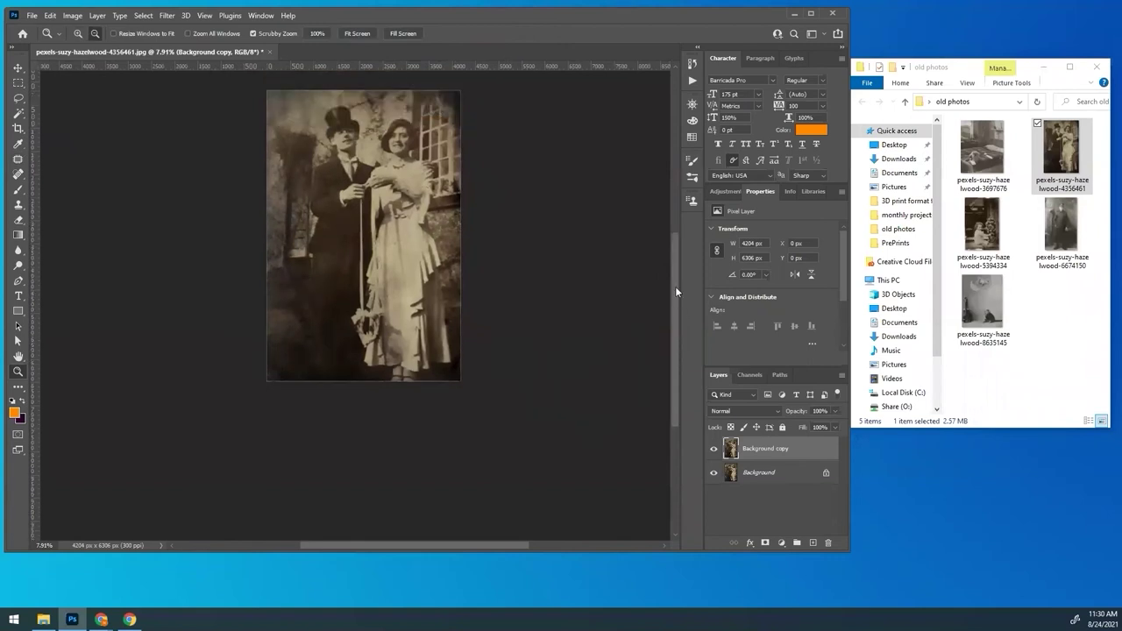
{"action": "left_click_drag", "start_coordinate": [675, 285], "coordinate": [673, 261]}
{"action": "left_click_drag", "start_coordinate": [385, 545], "coordinate": [376, 549]}
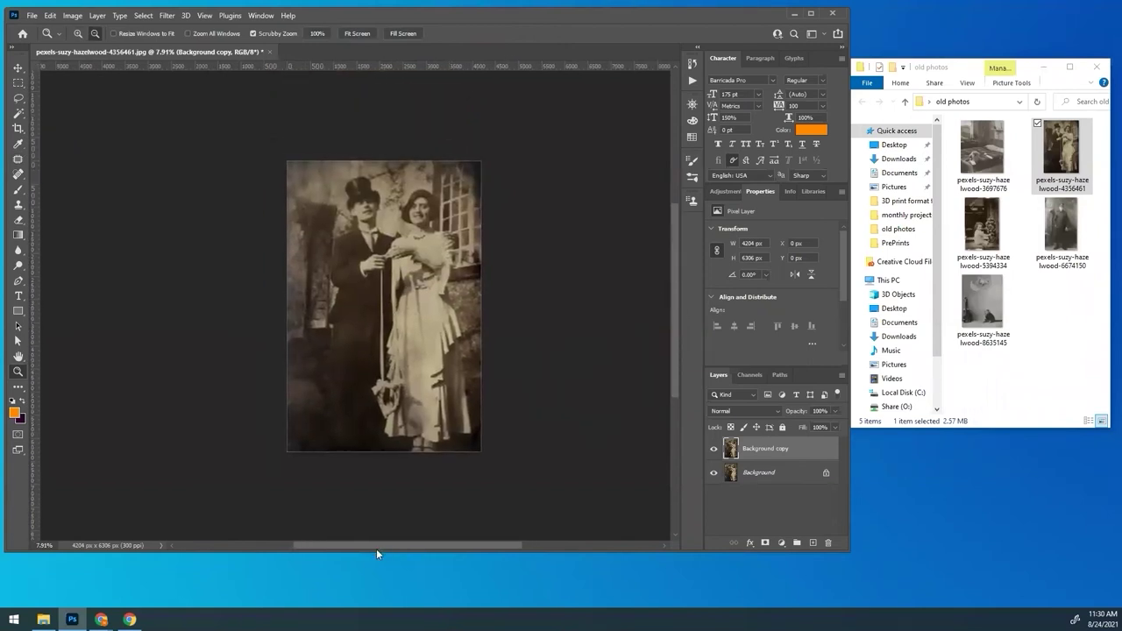
{"action": "right_click", "coordinate": [814, 452]}
{"action": "left_click", "coordinate": [851, 176]}
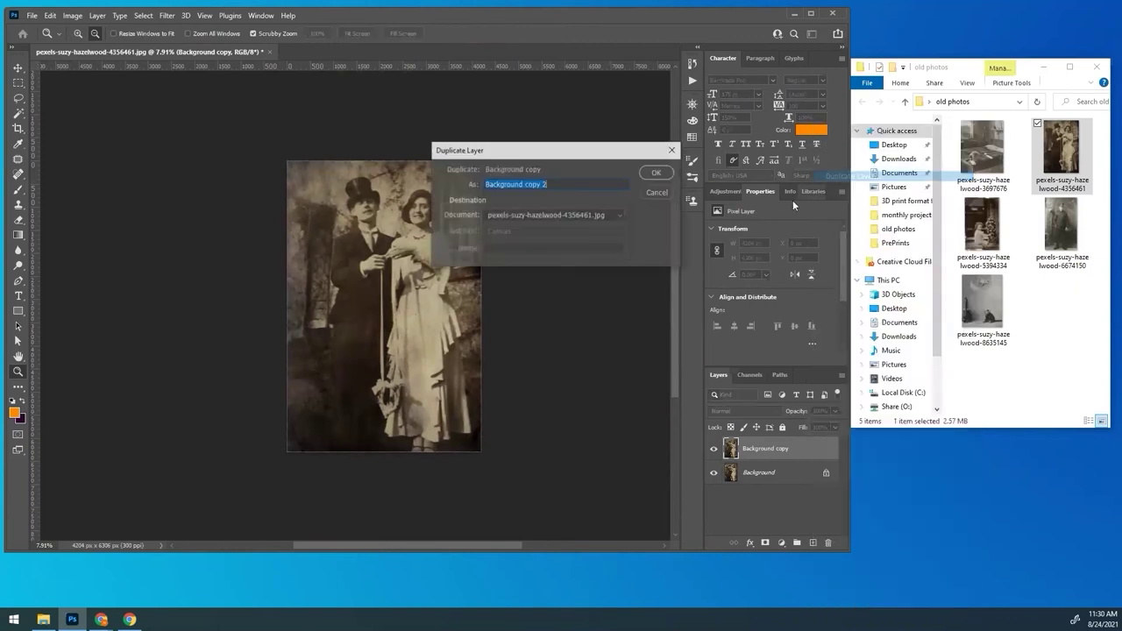
{"action": "left_click", "coordinate": [654, 174]}
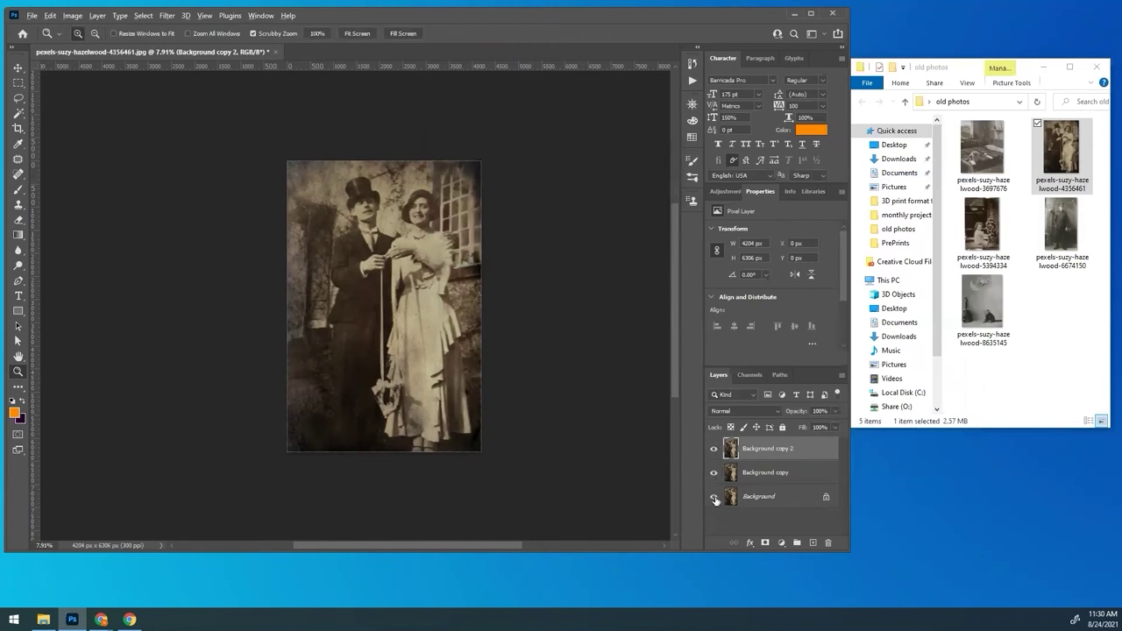
- Compare the retouched photo with the original by repeatedly showing only the Background layer and restoring all layers
{"action": "left_click", "coordinate": [714, 498], "text": "alt"}
{"action": "left_click", "coordinate": [714, 498], "text": "alt"}
{"action": "left_click", "coordinate": [715, 498], "text": "alt"}
{"action": "left_click", "coordinate": [714, 498], "text": "alt"}
{"action": "left_click", "coordinate": [715, 498], "text": "alt"}
{"action": "left_click", "coordinate": [714, 498], "text": "alt"}
{"action": "left_click", "coordinate": [714, 498], "text": "alt"}
{"action": "left_click", "coordinate": [714, 498], "text": "alt"}
- Open the Camera Raw Filter, sample the white balance from the woman's pale sleeve and set Tint to +15
{"action": "left_click", "coordinate": [167, 15]}
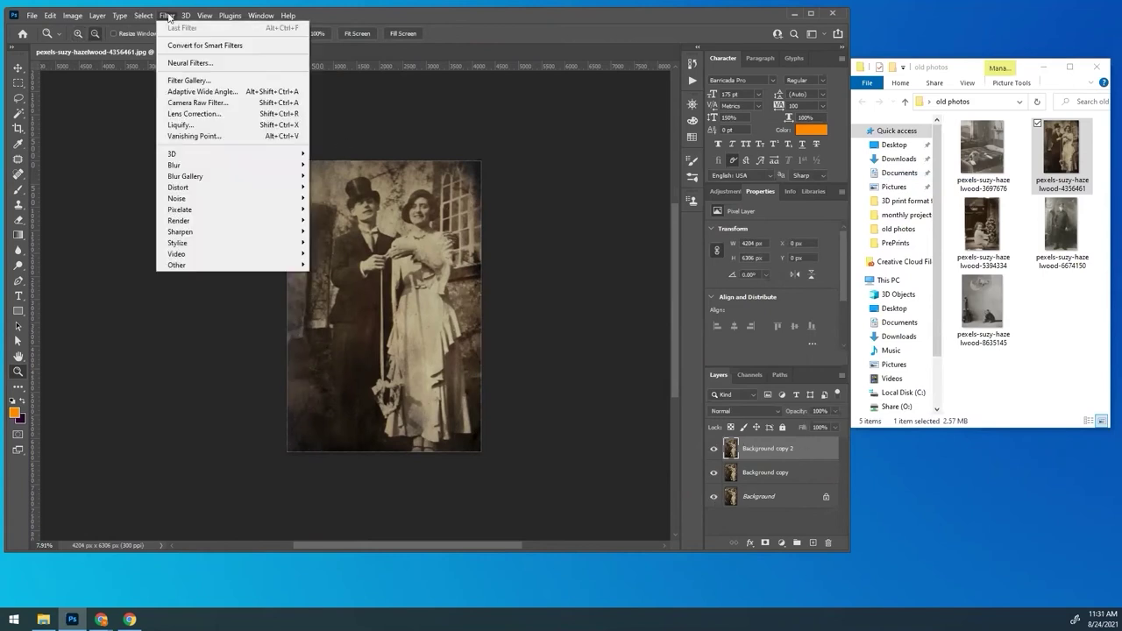
{"action": "left_click", "coordinate": [209, 103]}
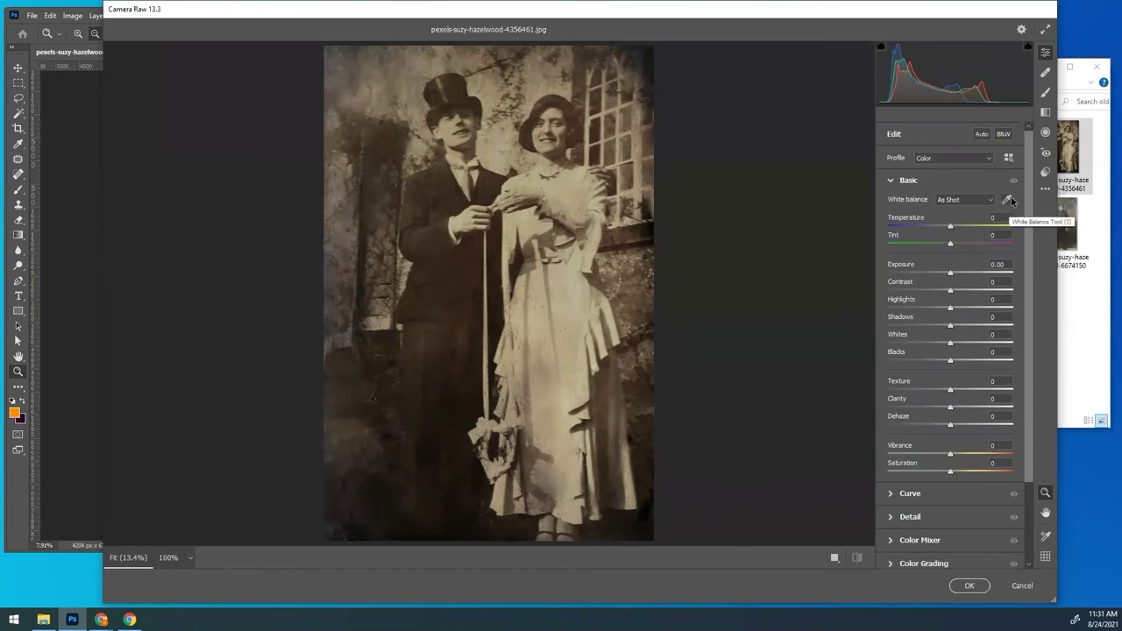
{"action": "left_click", "coordinate": [1007, 200]}
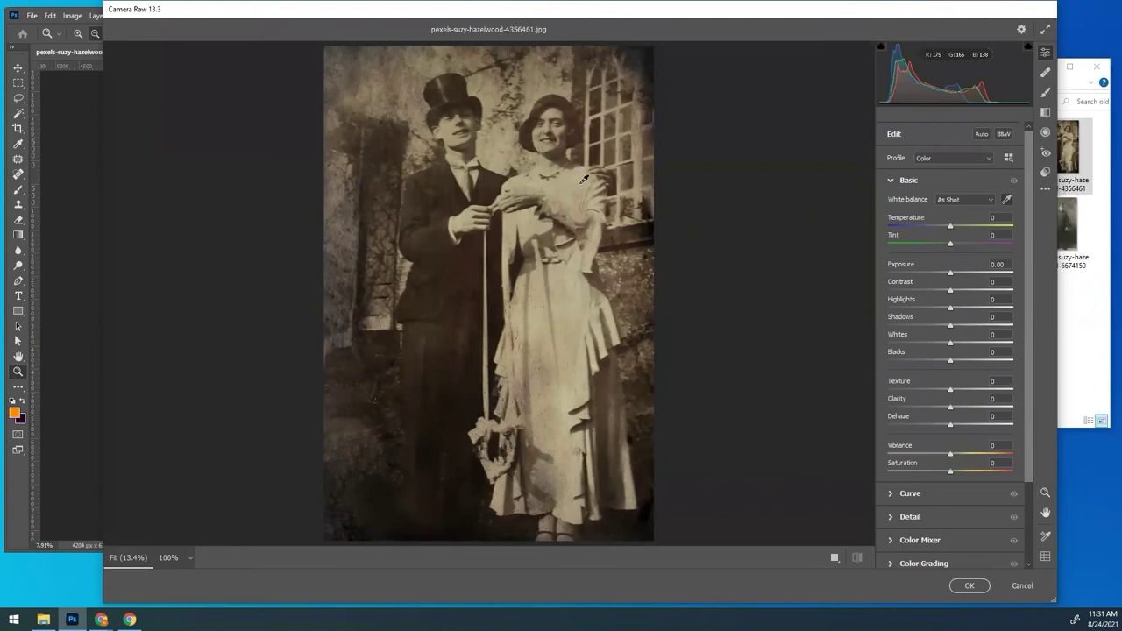
{"action": "left_click", "coordinate": [584, 179]}
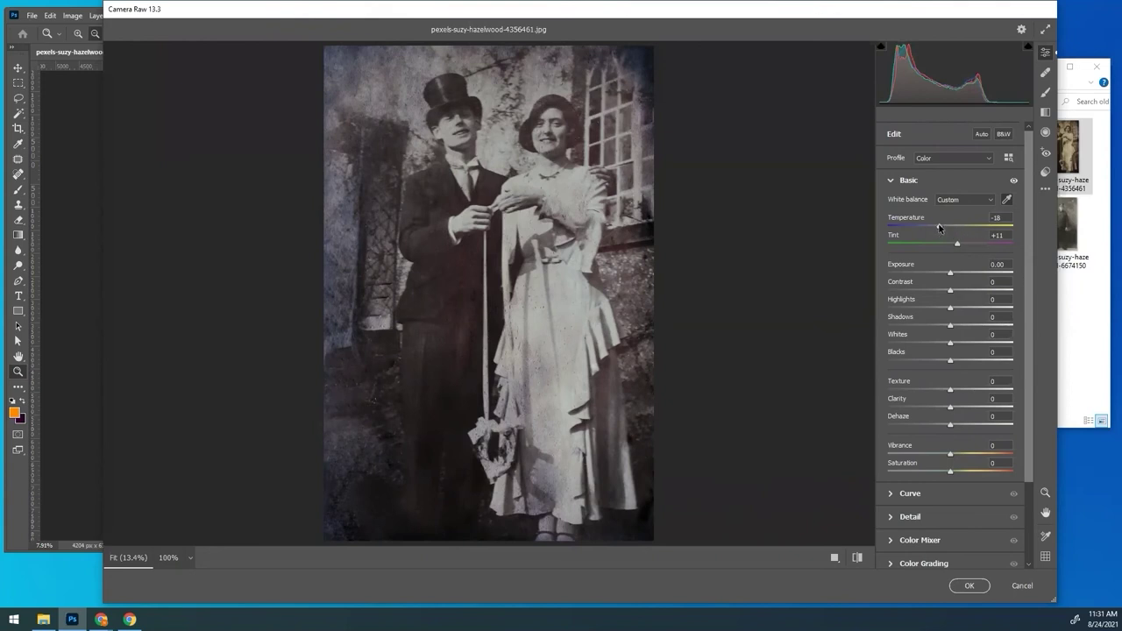
{"action": "left_click_drag", "start_coordinate": [938, 227], "coordinate": [957, 245]}
- Set Exposure to +1.00, Contrast to +73 and Highlights to -86
{"action": "left_click_drag", "start_coordinate": [952, 277], "coordinate": [963, 274]}
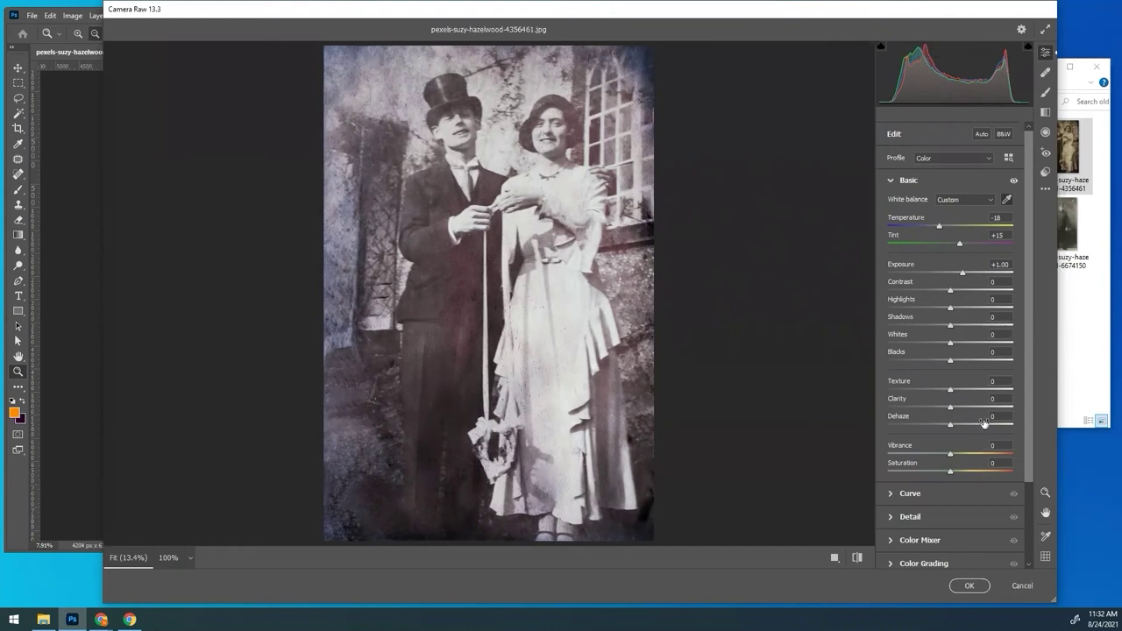
{"action": "left_click_drag", "start_coordinate": [951, 296], "coordinate": [996, 293]}
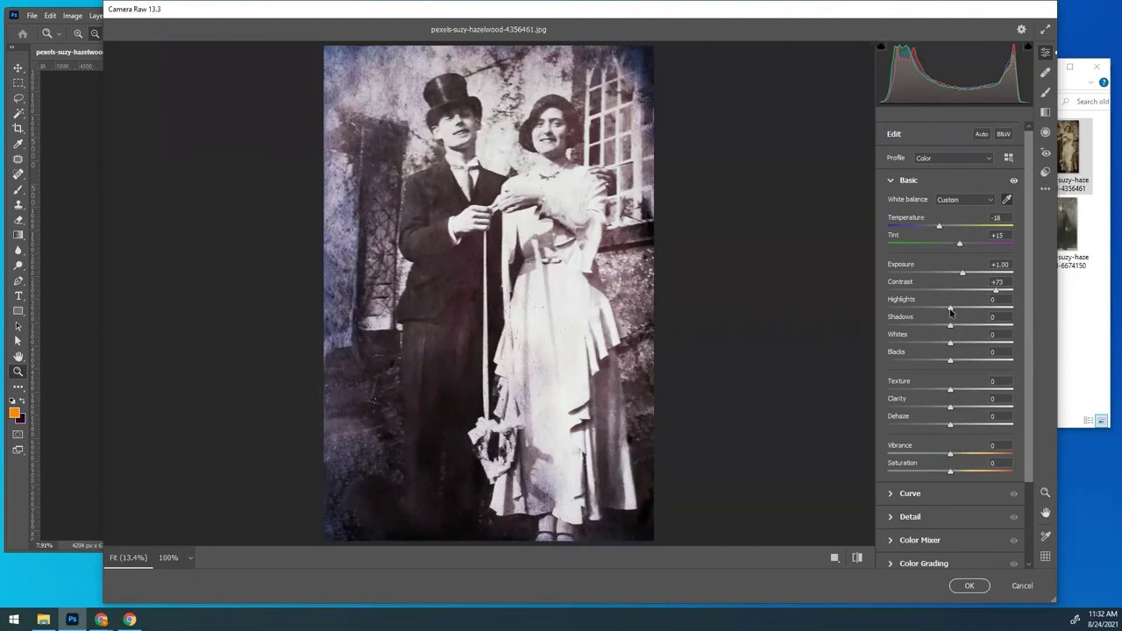
{"action": "left_click_drag", "start_coordinate": [950, 313], "coordinate": [883, 314]}
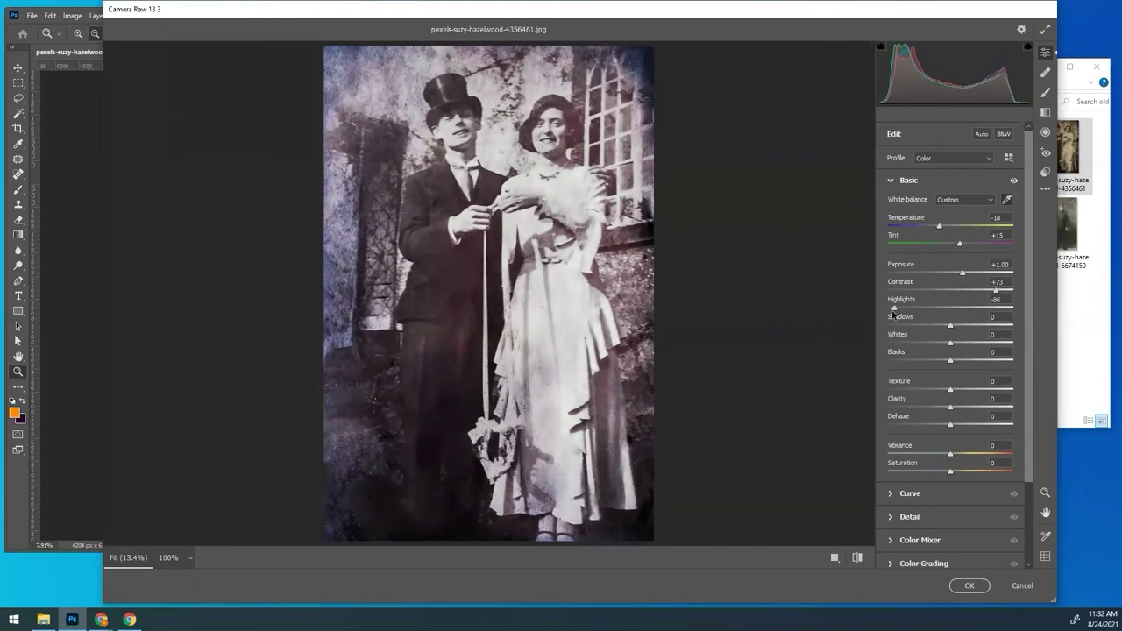
- Set Highlights to -100, Shadows to +100, Whites to -15 and Texture to -21 in the Camera Raw Filter
{"action": "left_click_drag", "start_coordinate": [952, 328], "coordinate": [1037, 319]}
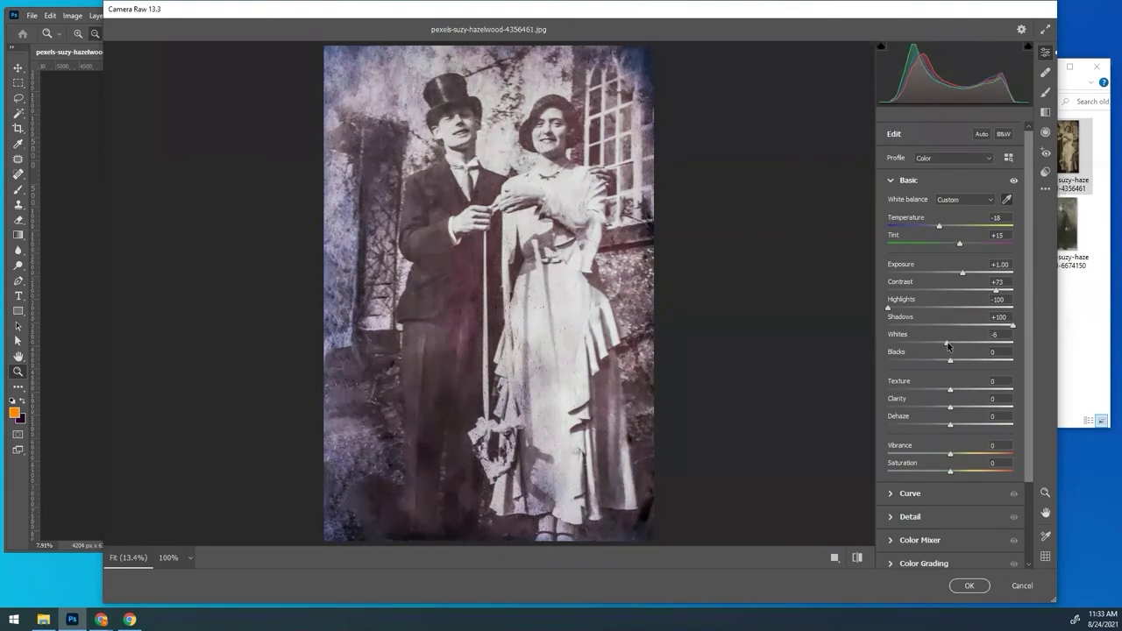
{"action": "left_click_drag", "start_coordinate": [947, 345], "coordinate": [940, 343]}
{"action": "left_click_drag", "start_coordinate": [951, 394], "coordinate": [939, 395]}
- Set Vibrance to -40 and Saturation to +12, and apply the Camera Raw corrections to the Background copy 2 layer
{"action": "left_click_drag", "start_coordinate": [951, 454], "coordinate": [928, 465]}
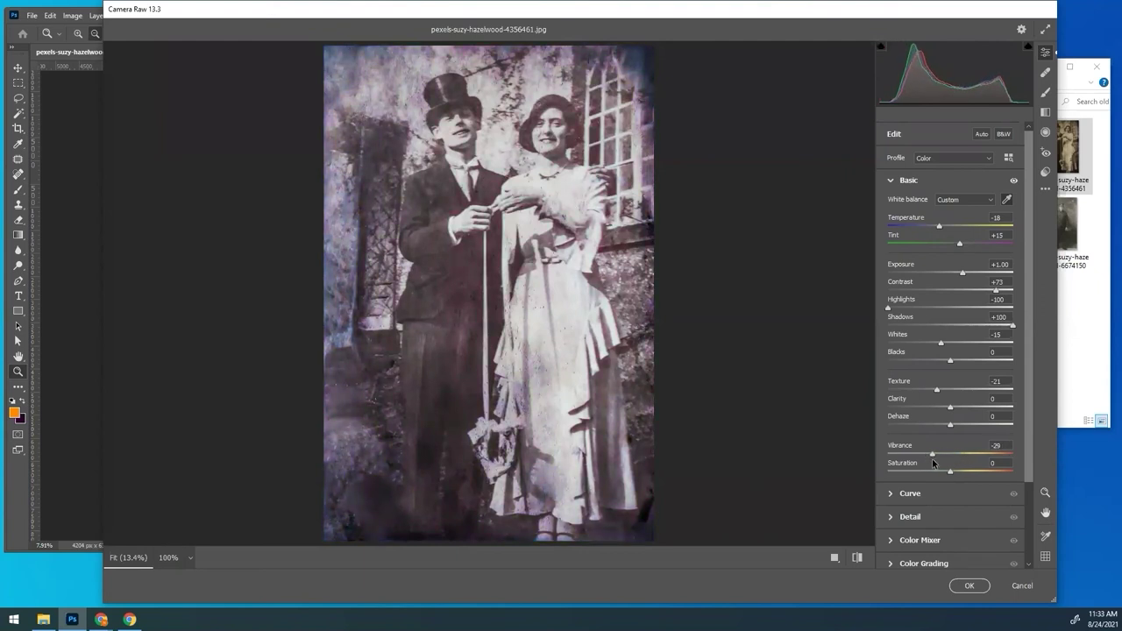
{"action": "left_click_drag", "start_coordinate": [937, 461], "coordinate": [945, 461]}
{"action": "left_click_drag", "start_coordinate": [949, 473], "coordinate": [911, 457]}
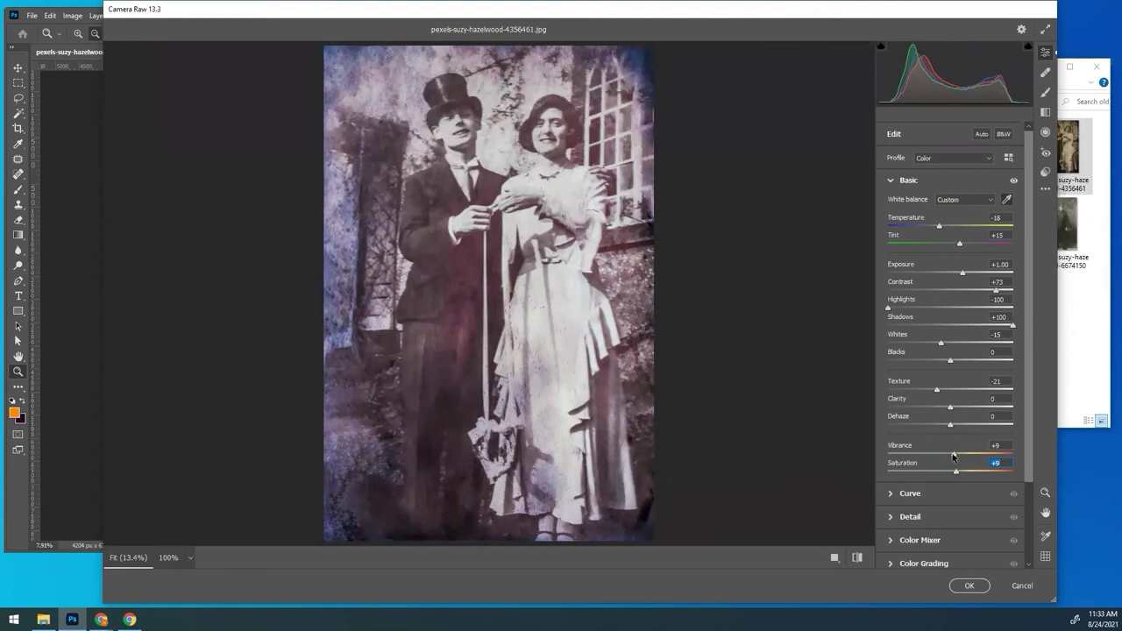
{"action": "mouse_move", "coordinate": [965, 454]}
{"action": "left_mouse_down"}
{"action": "mouse_move", "coordinate": [916, 457]}
{"action": "mouse_move", "coordinate": [960, 474]}
{"action": "left_mouse_up"}
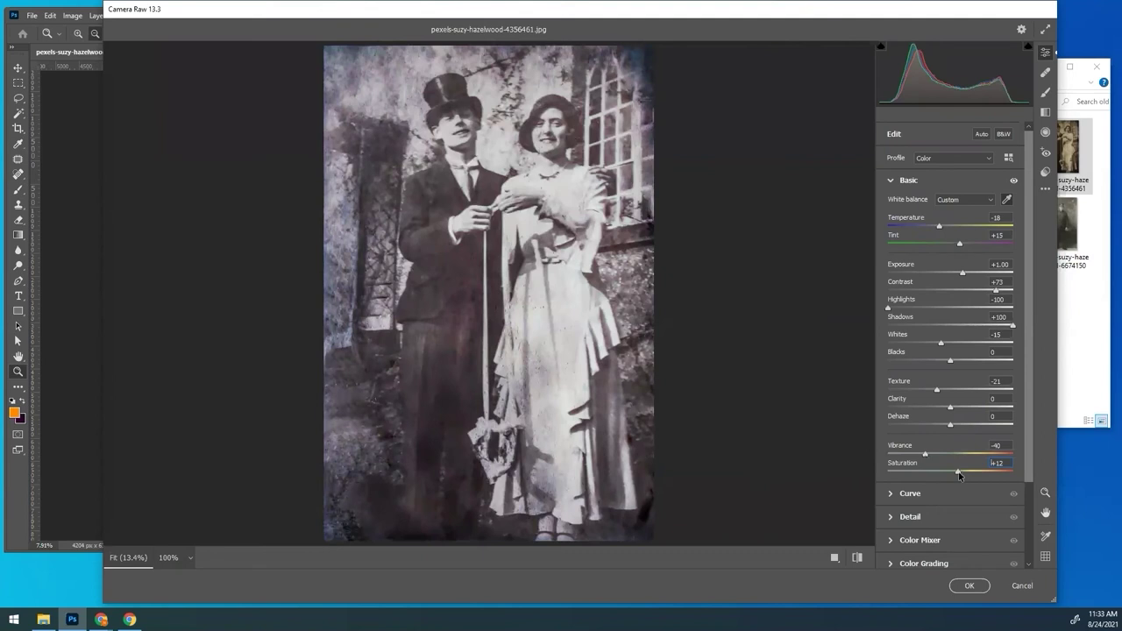
{"action": "left_click", "coordinate": [979, 589]}
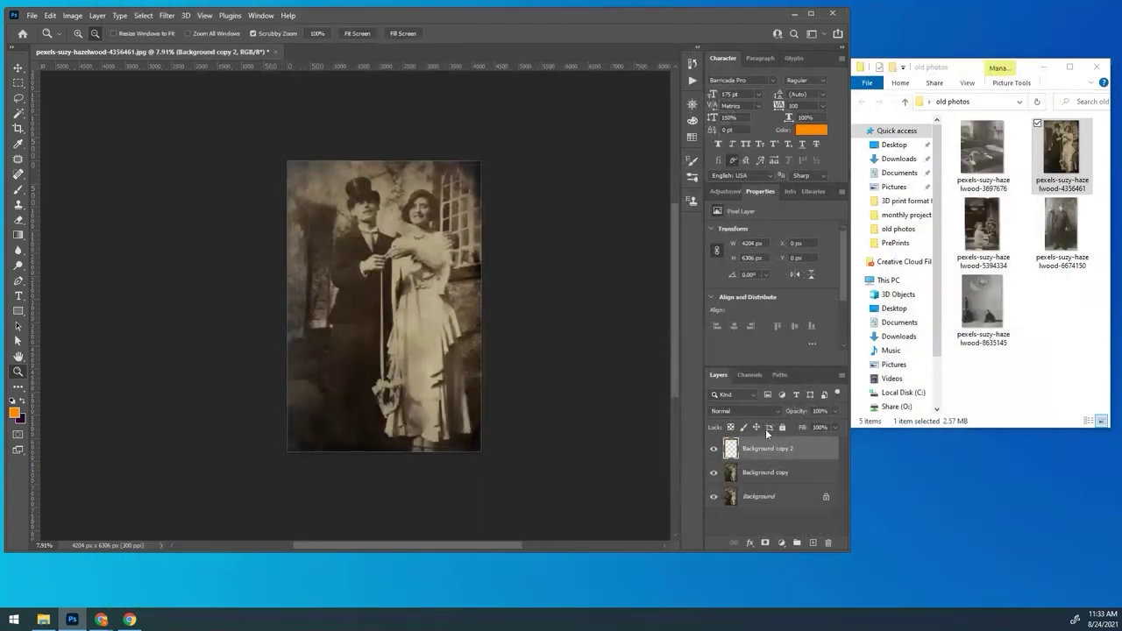
- Compare the colour-corrected photo with the retouched version by repeatedly showing only the Background copy layer and restoring all layers
{"action": "left_click_drag", "start_coordinate": [491, 362], "coordinate": [491, 362]}
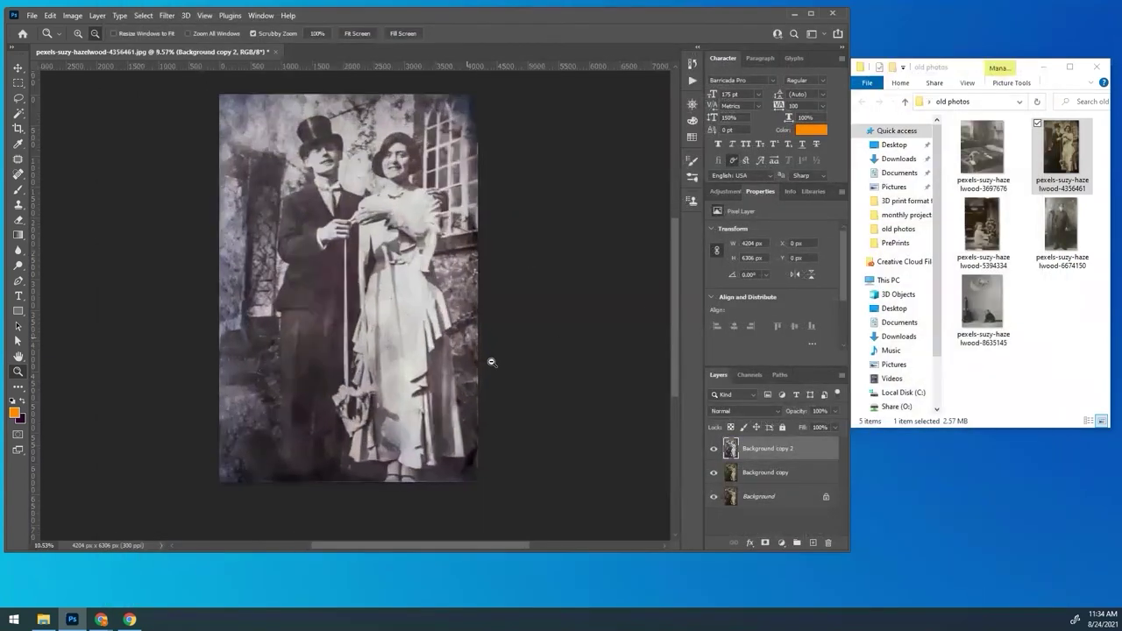
{"action": "left_click", "coordinate": [491, 362], "text": "alt"}
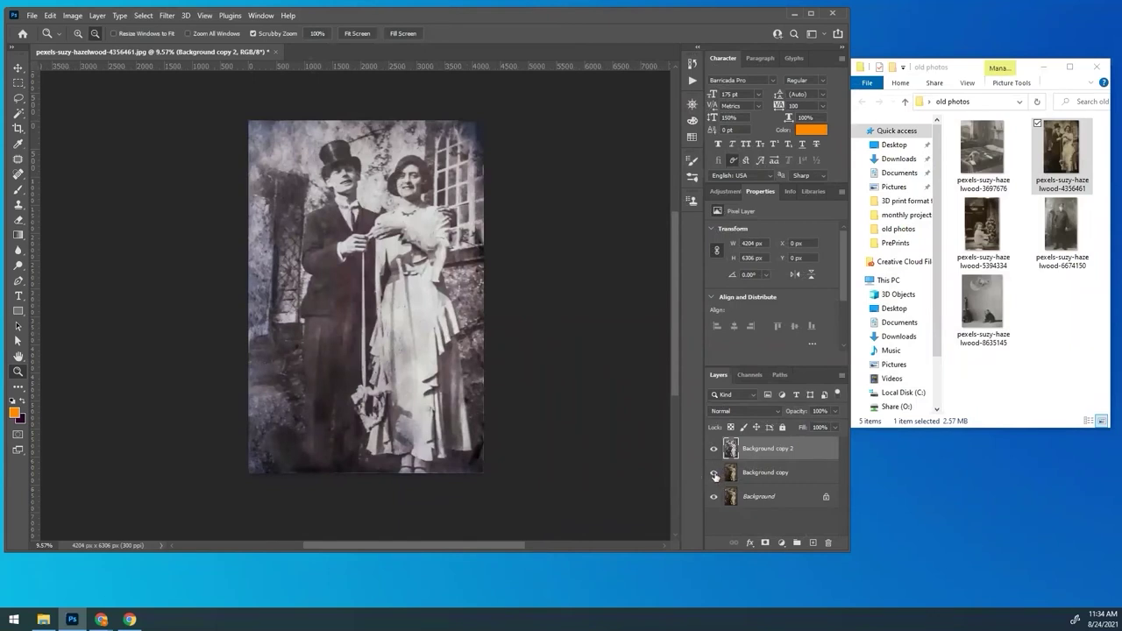
{"action": "key", "text": "alt"}
{"action": "left_click", "coordinate": [714, 475], "text": "alt"}
{"action": "left_click", "coordinate": [714, 475], "text": "alt"}
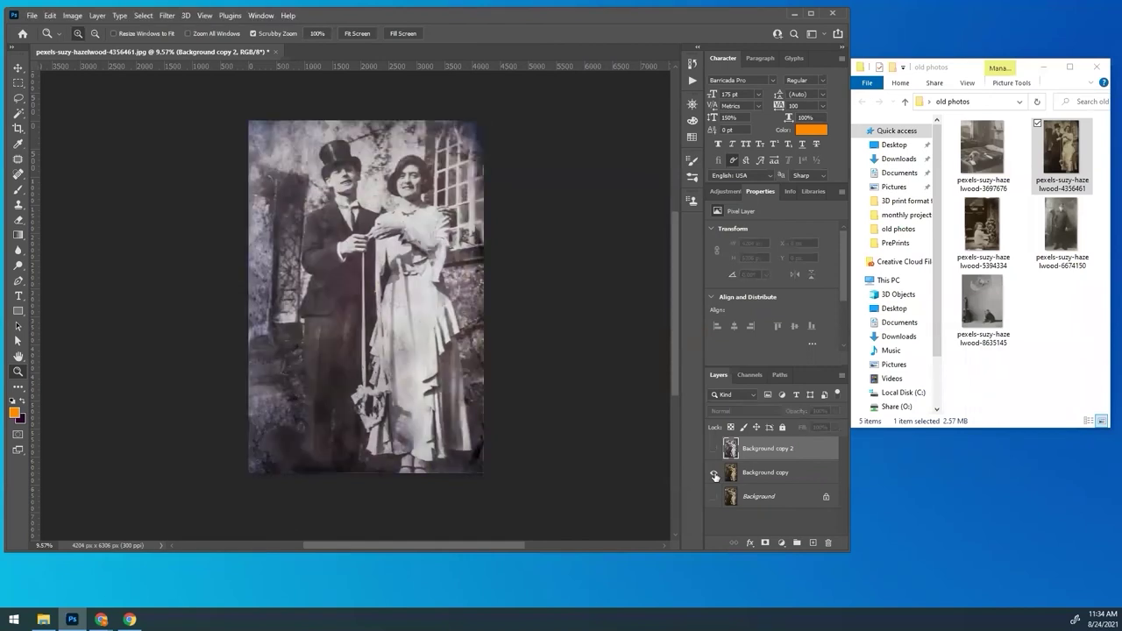
{"action": "left_click", "coordinate": [714, 475], "text": "alt"}
{"action": "left_click", "coordinate": [714, 475], "text": "alt"}
{"action": "left_click", "coordinate": [714, 475], "text": "alt"}
- Open the Dust & Scratches noise filter for the Background copy 2 layer and show the whole photo in its preview at 4%
{"action": "left_click", "coordinate": [330, 361]}
{"action": "left_click_drag", "start_coordinate": [672, 302], "coordinate": [675, 284]}
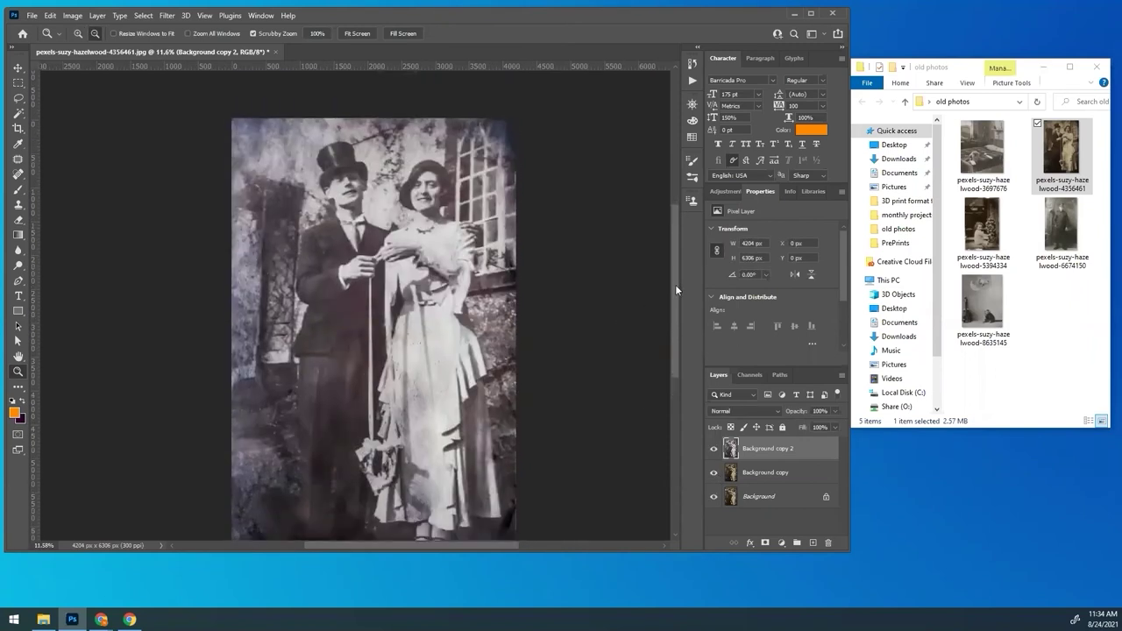
{"action": "left_click", "coordinate": [166, 15]}
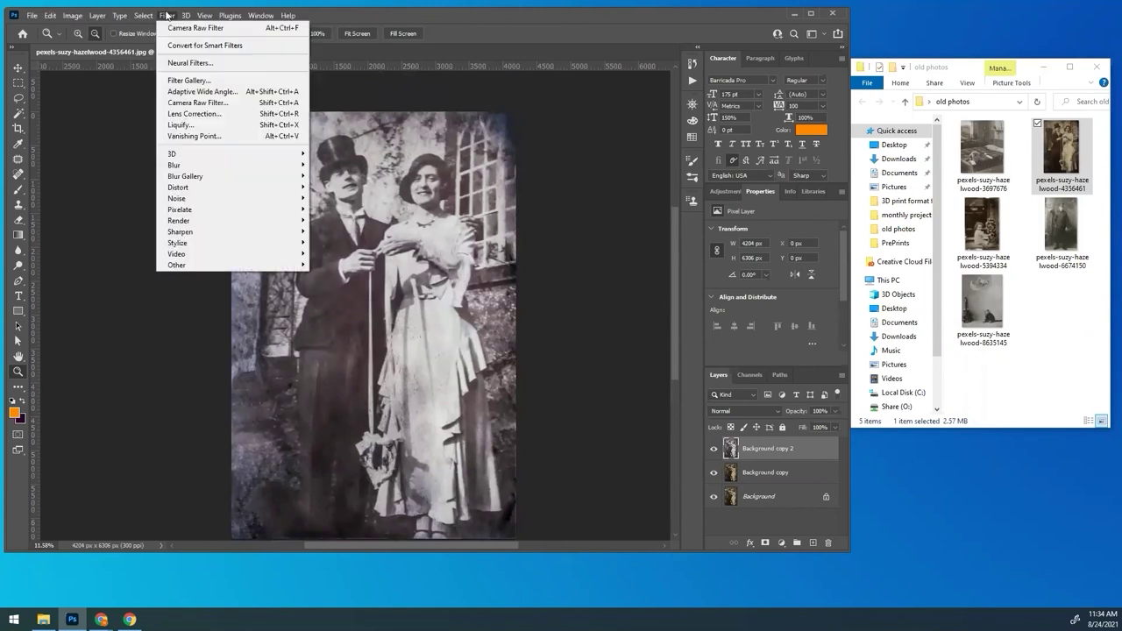
{"action": "mouse_move", "coordinate": [271, 199]}
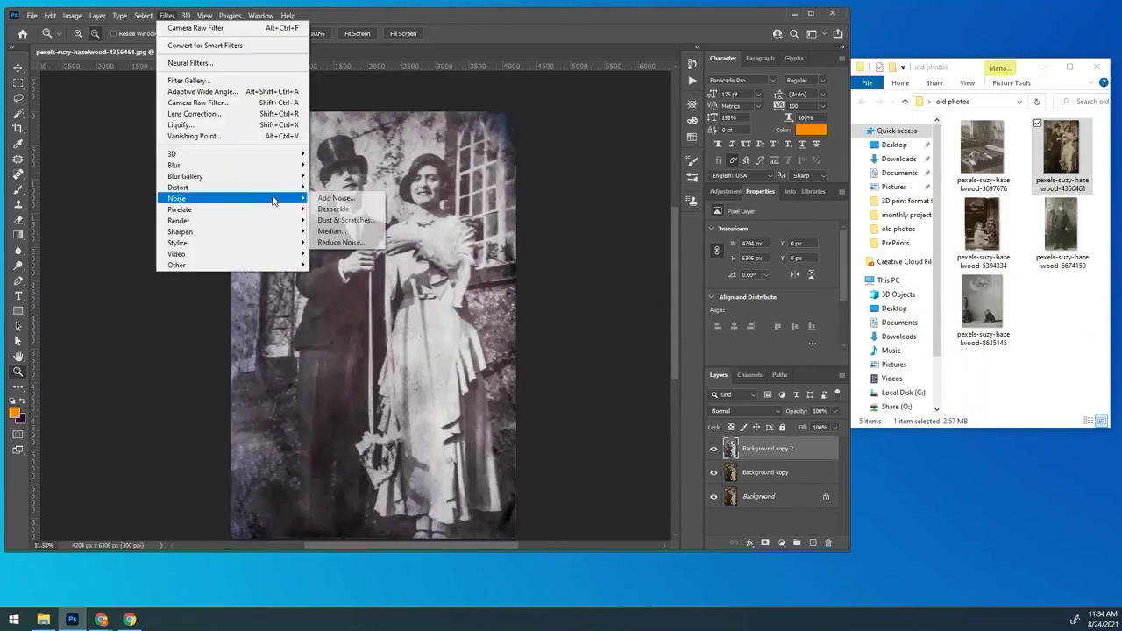
{"action": "left_click", "coordinate": [346, 220]}
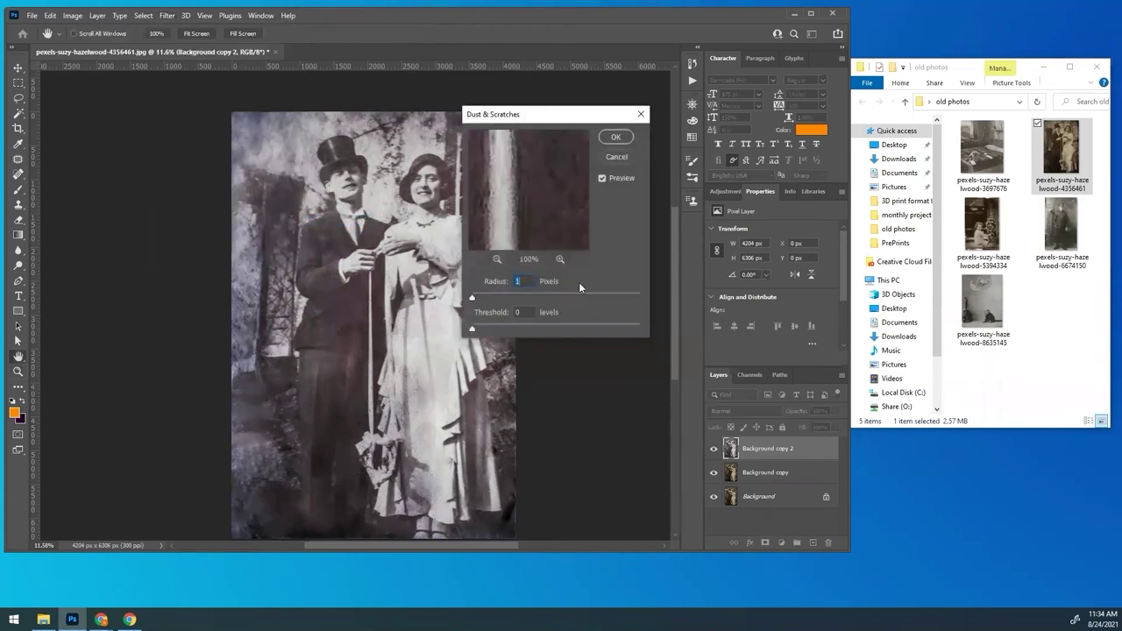
{"action": "left_click_drag", "start_coordinate": [569, 122], "coordinate": [612, 125]}
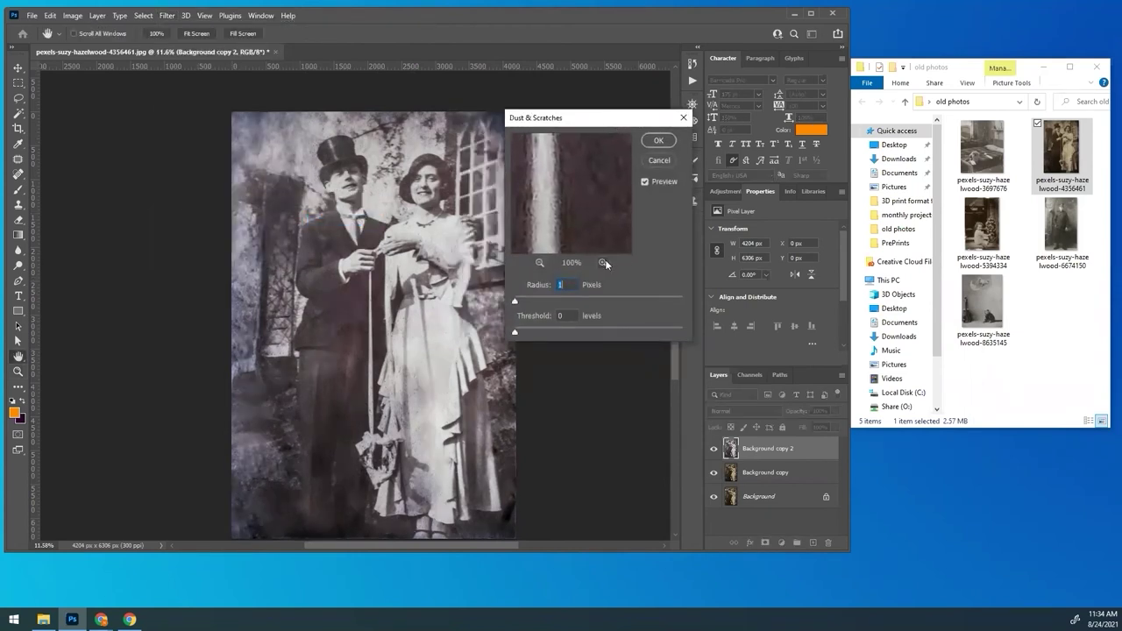
{"action": "left_click", "coordinate": [543, 259]}
{"action": "left_click", "coordinate": [543, 260]}
{"action": "left_click", "coordinate": [542, 260]}
{"action": "left_click", "coordinate": [542, 260]}
{"action": "left_click", "coordinate": [542, 259]}
{"action": "left_click", "coordinate": [543, 259]}
{"action": "left_click", "coordinate": [542, 259]}
{"action": "left_click", "coordinate": [542, 259]}
{"action": "left_click", "coordinate": [542, 259]}
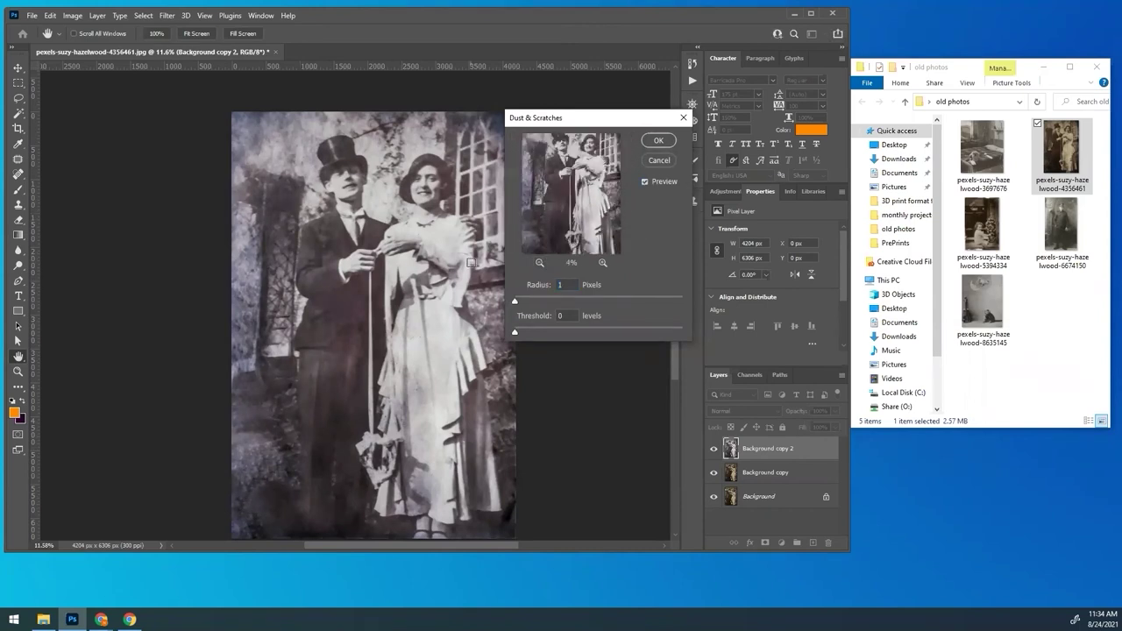
- Try a Dust & Scratches radius of .5, and apply the filter with Radius 1 pixel and Threshold 0
{"action": "left_click", "coordinate": [646, 181]}
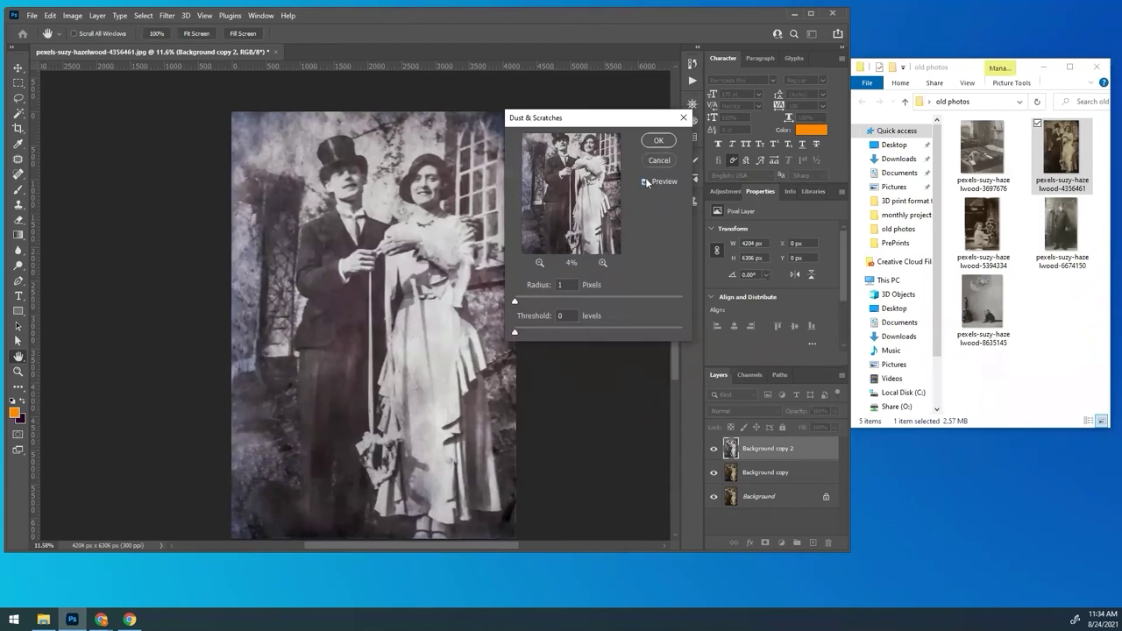
{"action": "left_click", "coordinate": [562, 285]}
{"action": "key", "text": "BackSpace"}
{"action": "type", "text": ".5"}
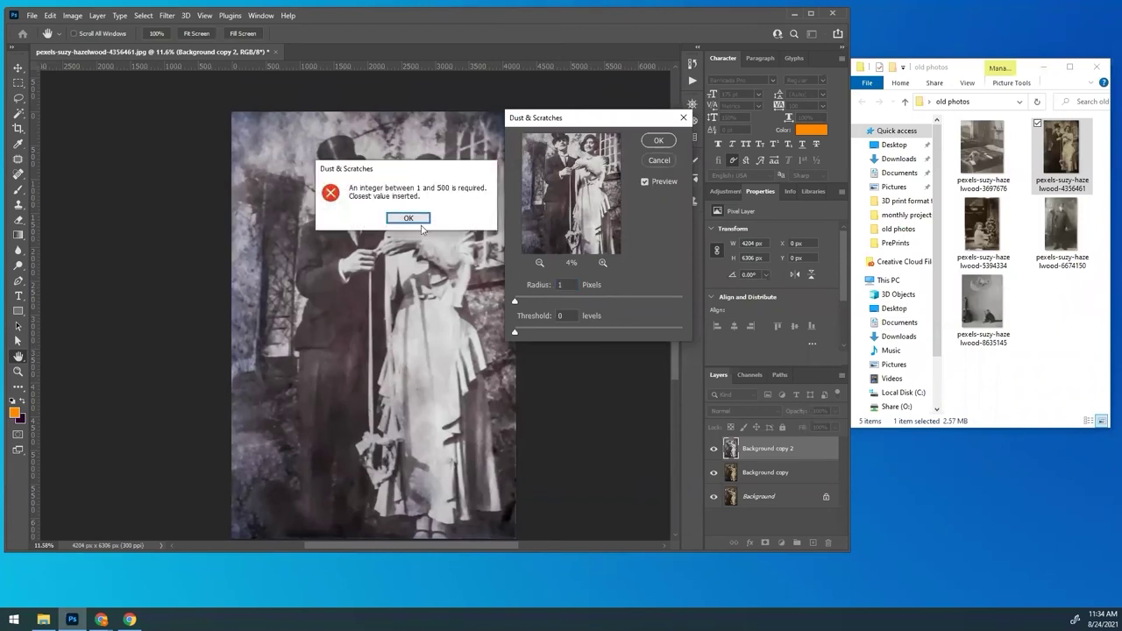
{"action": "left_click", "coordinate": [410, 217]}
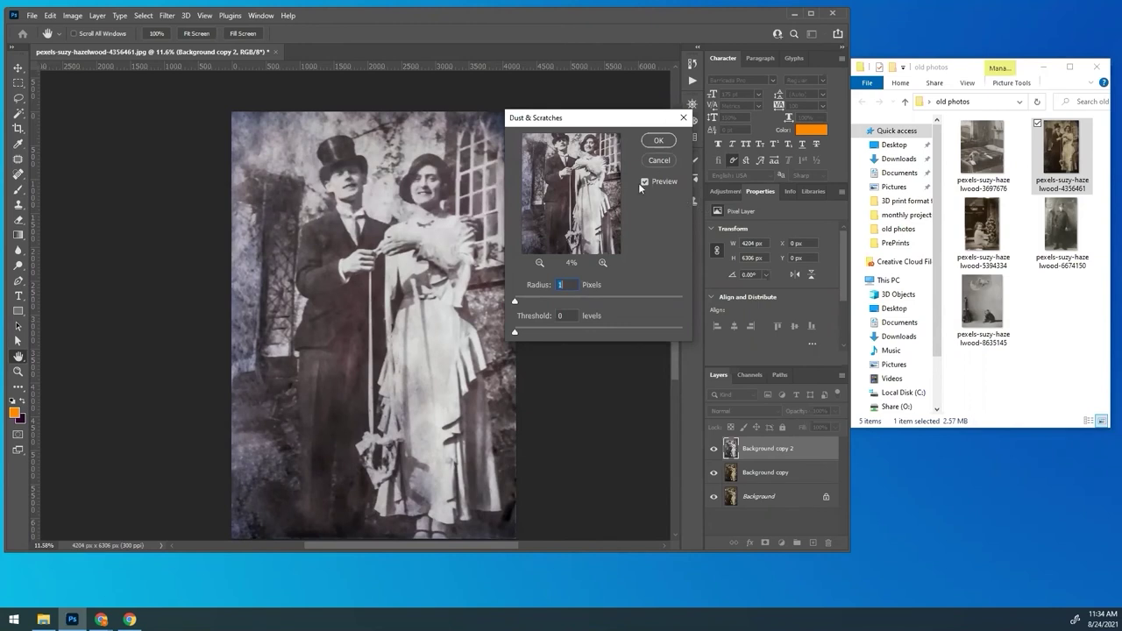
{"action": "left_click", "coordinate": [659, 141]}
- Check the dust-filtered photo against the Background copy layer by toggling and isolating that layer's visibility, ending with all layers shown
{"action": "key", "text": "z"}
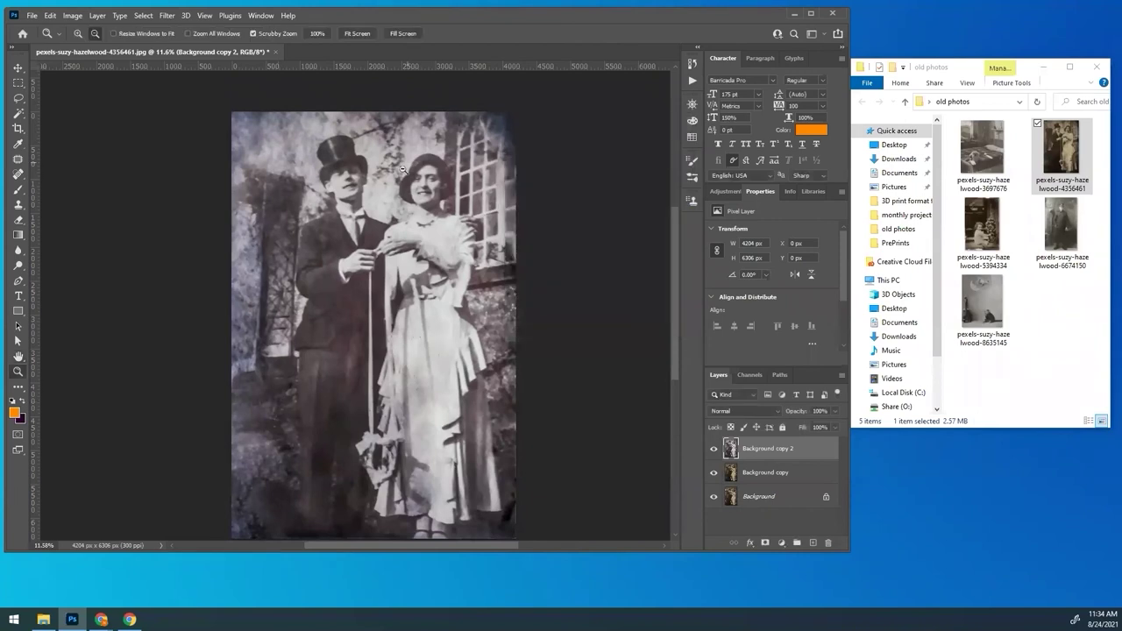
{"action": "left_click_drag", "start_coordinate": [419, 303], "coordinate": [418, 301]}
{"action": "left_click", "coordinate": [547, 377]}
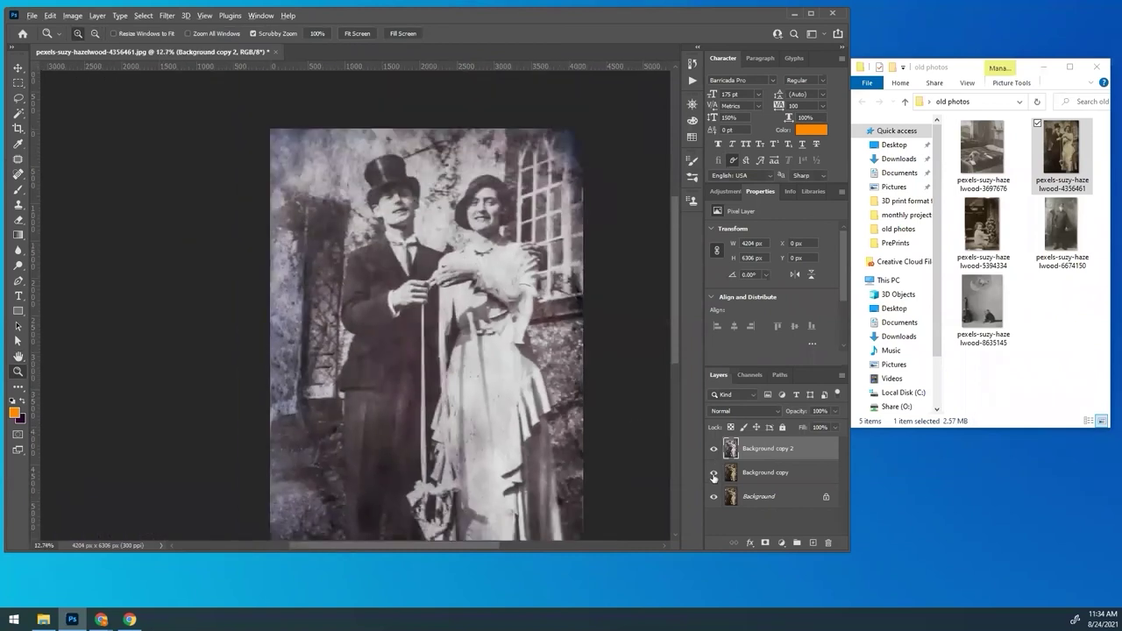
{"action": "left_click", "coordinate": [714, 473]}
{"action": "left_click", "coordinate": [713, 473]}
{"action": "left_click", "coordinate": [713, 473]}
{"action": "left_click", "coordinate": [713, 473]}
{"action": "left_click", "coordinate": [713, 474]}
{"action": "left_click", "coordinate": [713, 473]}
{"action": "left_click", "coordinate": [714, 473]}
{"action": "left_click", "coordinate": [713, 473], "text": "alt"}
{"action": "left_click", "coordinate": [714, 473], "text": "alt"}
{"action": "mouse_move", "coordinate": [672, 215]}
{"action": "left_mouse_down"}
{"action": "mouse_move", "coordinate": [673, 279]}
{"action": "mouse_move", "coordinate": [673, 227]}
{"action": "left_mouse_up"}
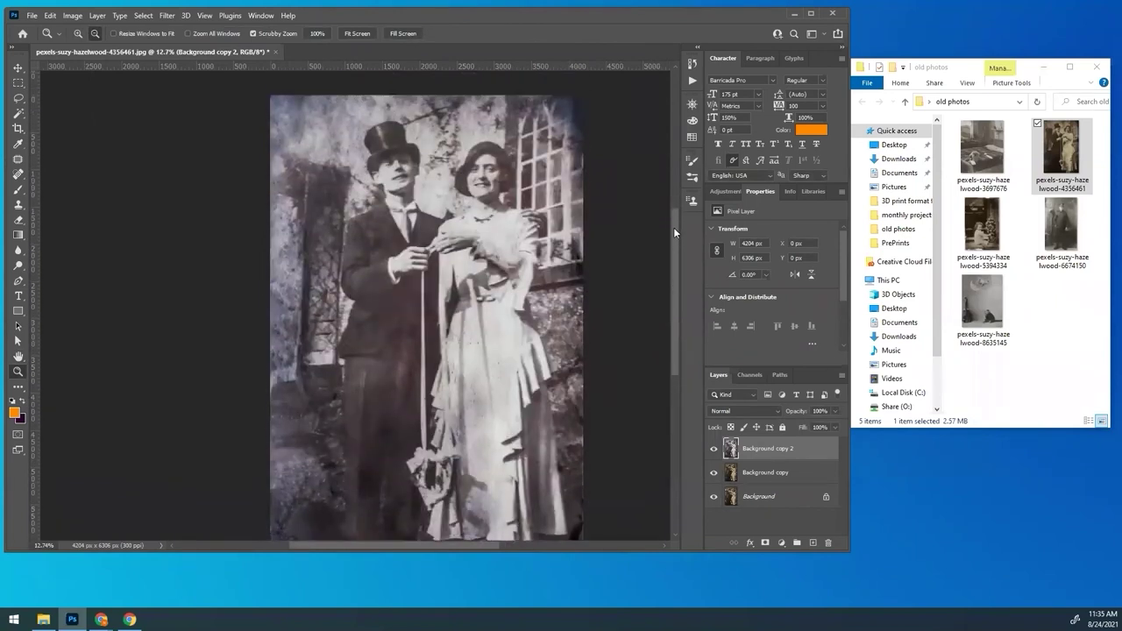
- Save the layered document as "edited" in Large Document Format (PSB) in the old photos folder
{"action": "left_click", "coordinate": [31, 15]}
{"action": "left_click", "coordinate": [69, 141]}
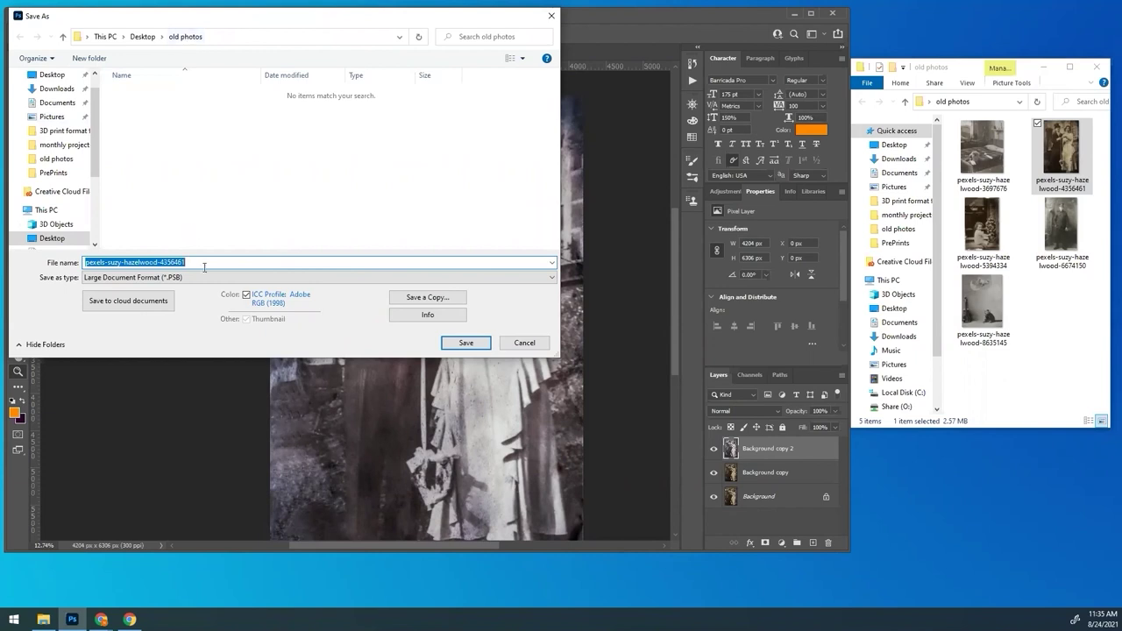
{"action": "type", "text": "edited"}
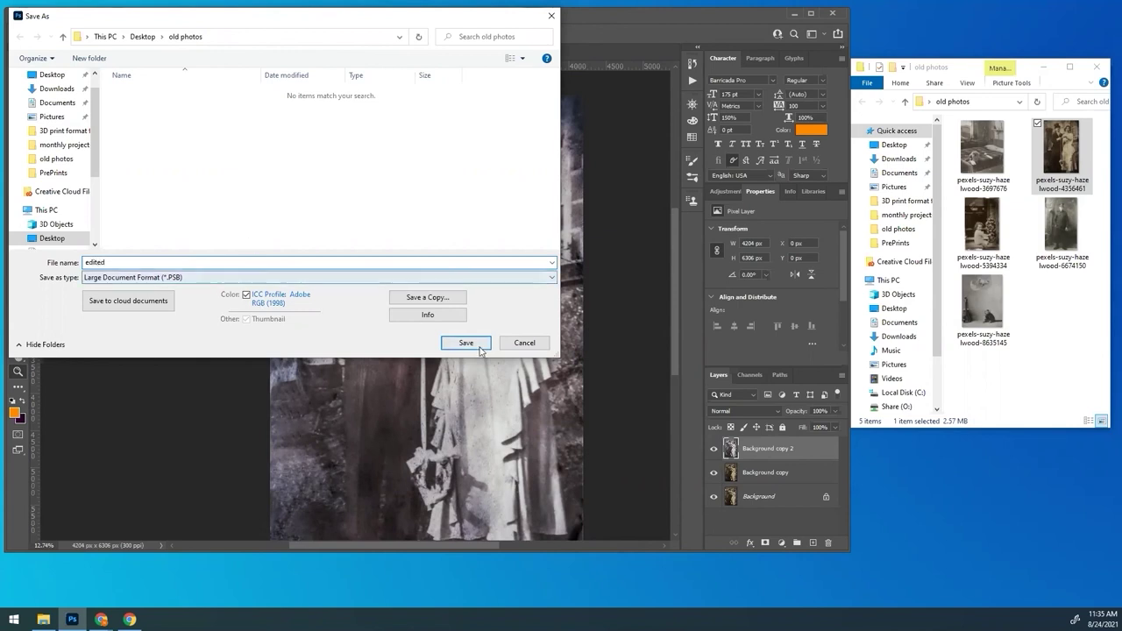
{"action": "left_click", "coordinate": [168, 277]}
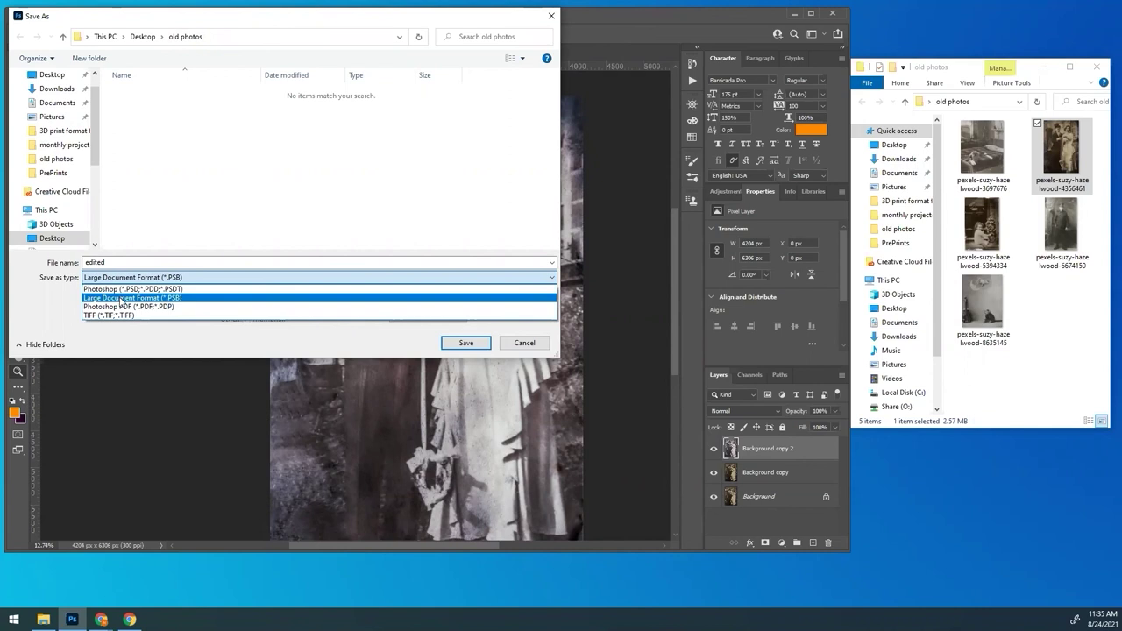
{"action": "left_click", "coordinate": [120, 299]}
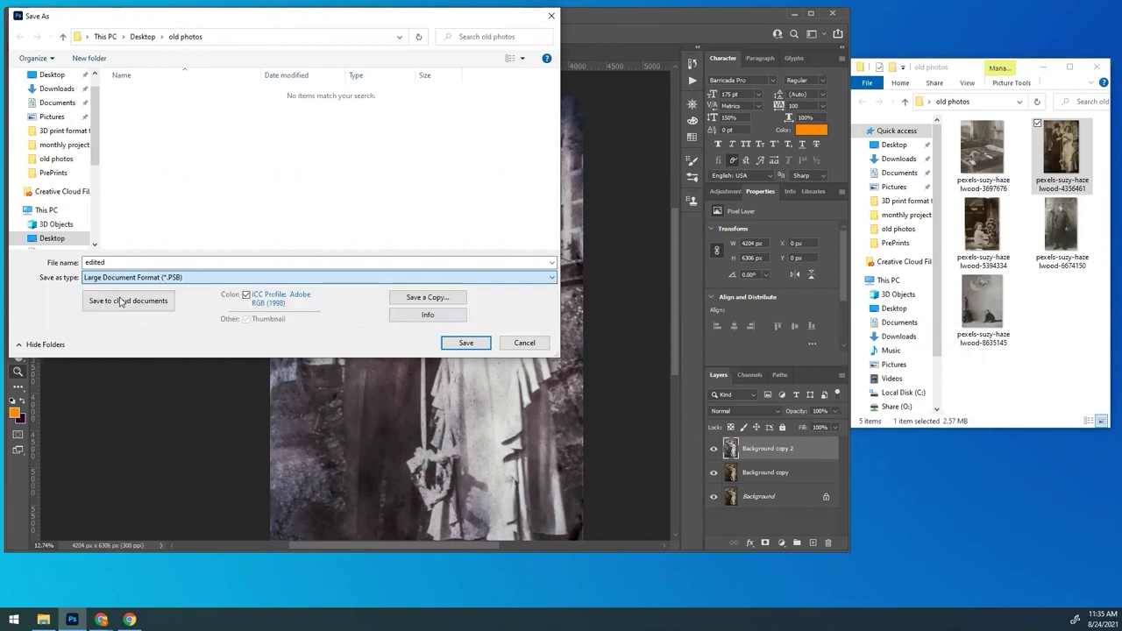
{"action": "left_click", "coordinate": [466, 342]}
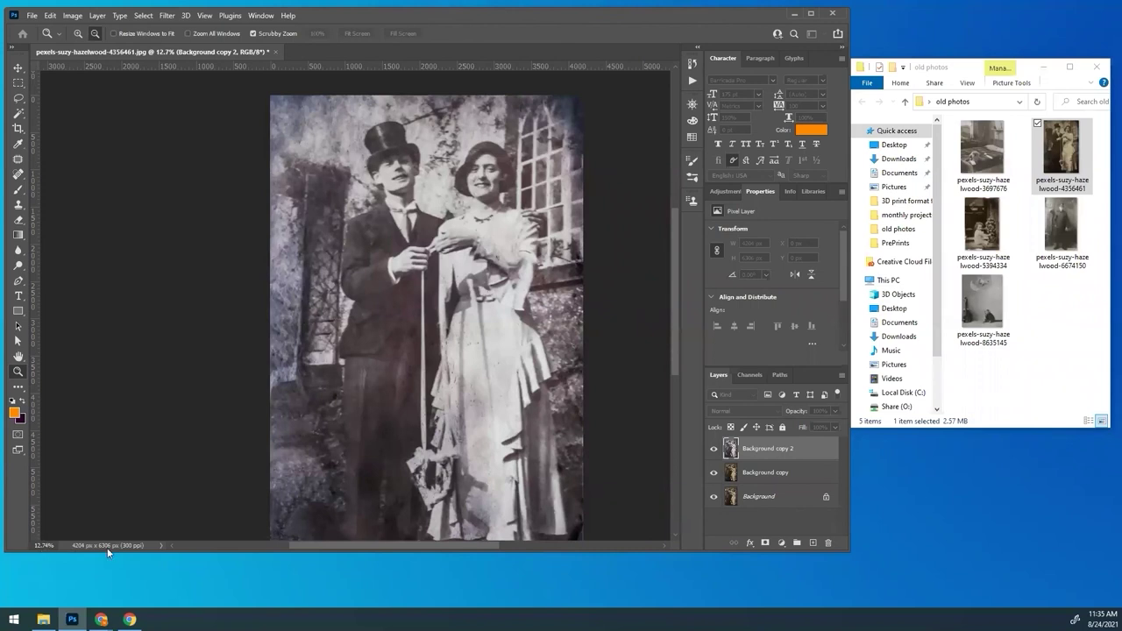
{"action": "left_click", "coordinate": [31, 16]}
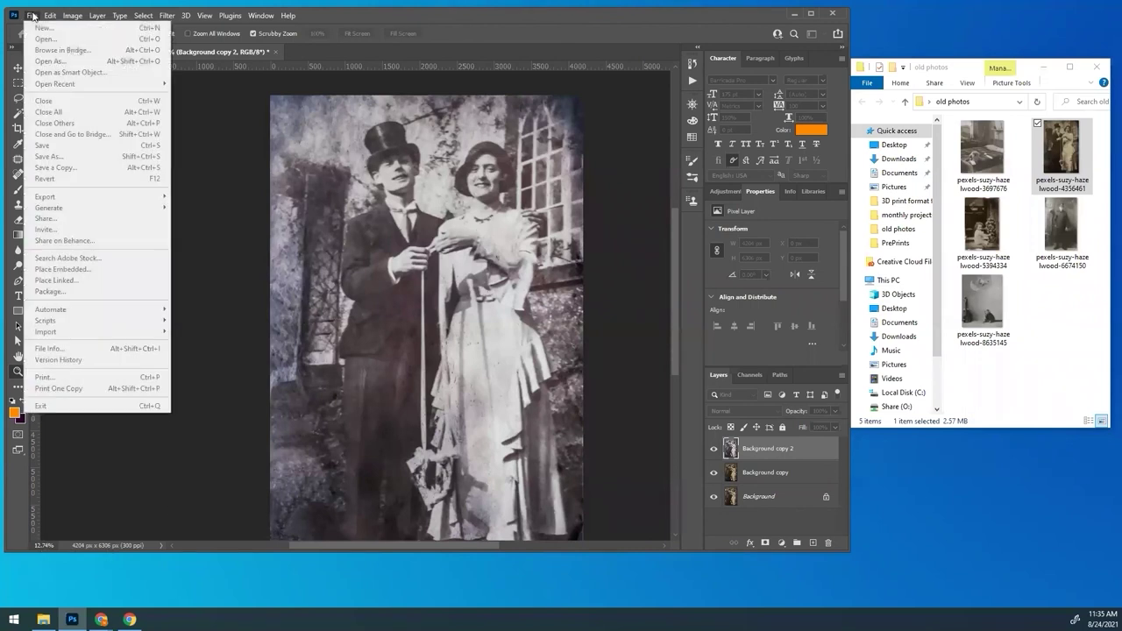
{"action": "left_click", "coordinate": [376, 348]}
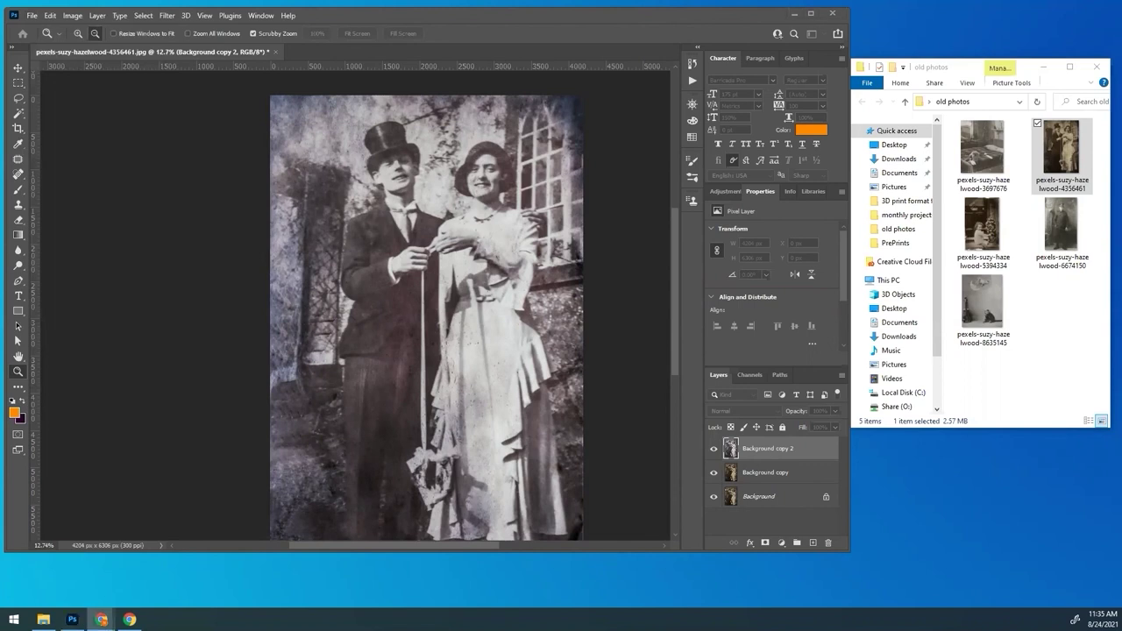
{"action": "left_click", "coordinate": [72, 620]}
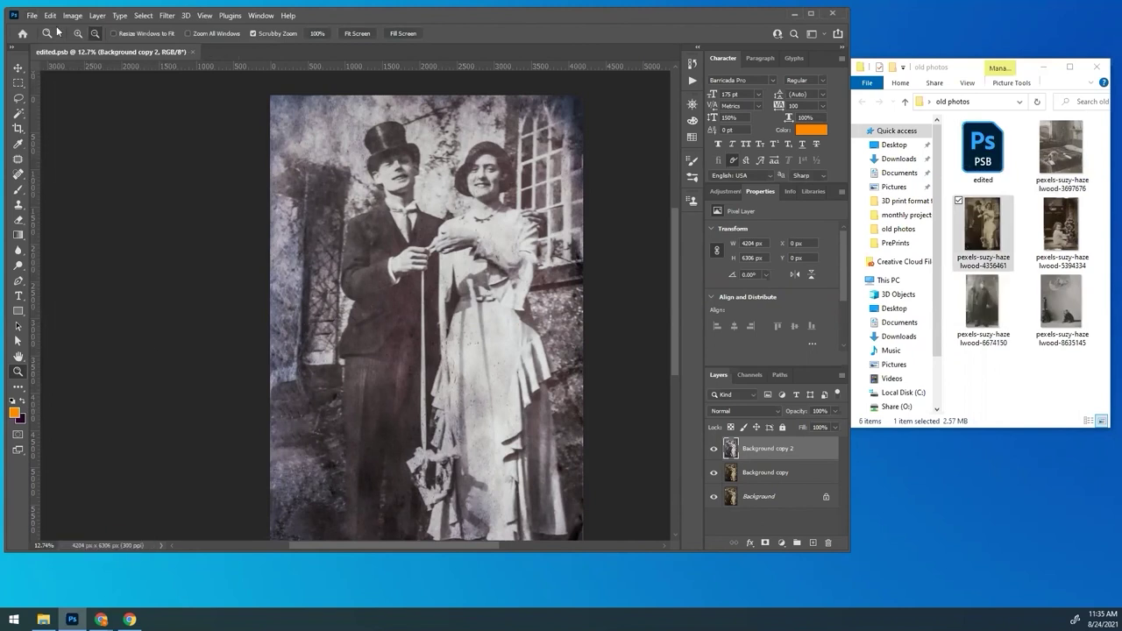
- Set up an Export As of the edited photo in JPG format at 100% quality and 4204 x 6306 px, and start the export
{"action": "left_click", "coordinate": [31, 16]}
{"action": "mouse_move", "coordinate": [83, 200]}
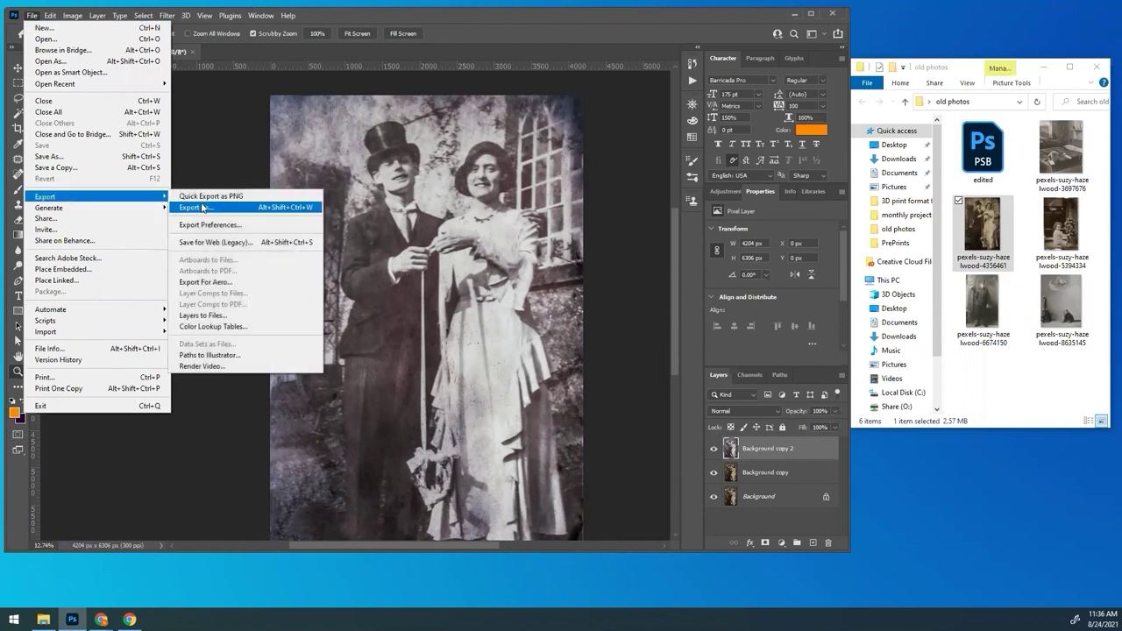
{"action": "left_click", "coordinate": [202, 207]}
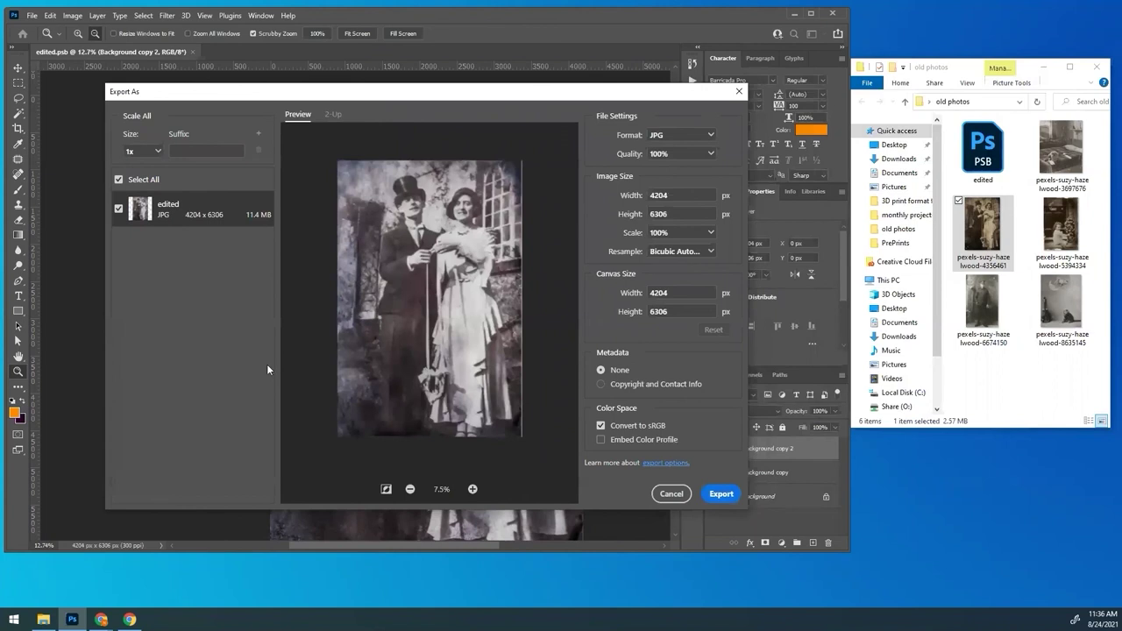
{"action": "left_click", "coordinate": [672, 137]}
{"action": "left_click", "coordinate": [680, 143]}
{"action": "left_click", "coordinate": [721, 496]}
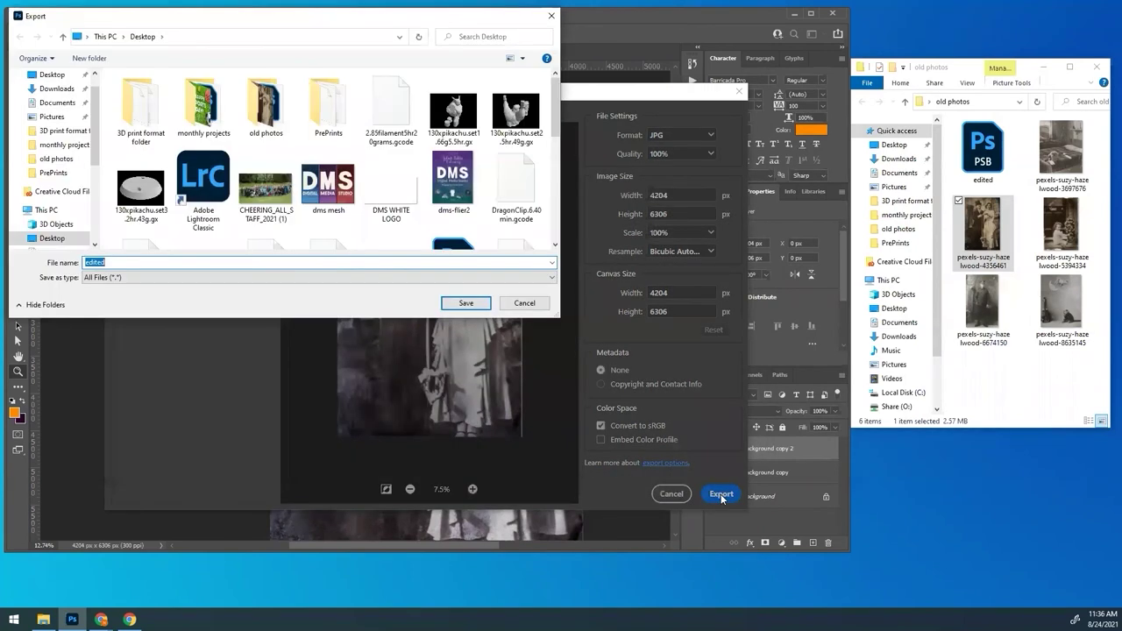
- Save the exported JPG under the name "edited" in the Desktop's old photos folder
{"action": "left_click", "coordinate": [268, 111]}
{"action": "double_click", "coordinate": [268, 112]}
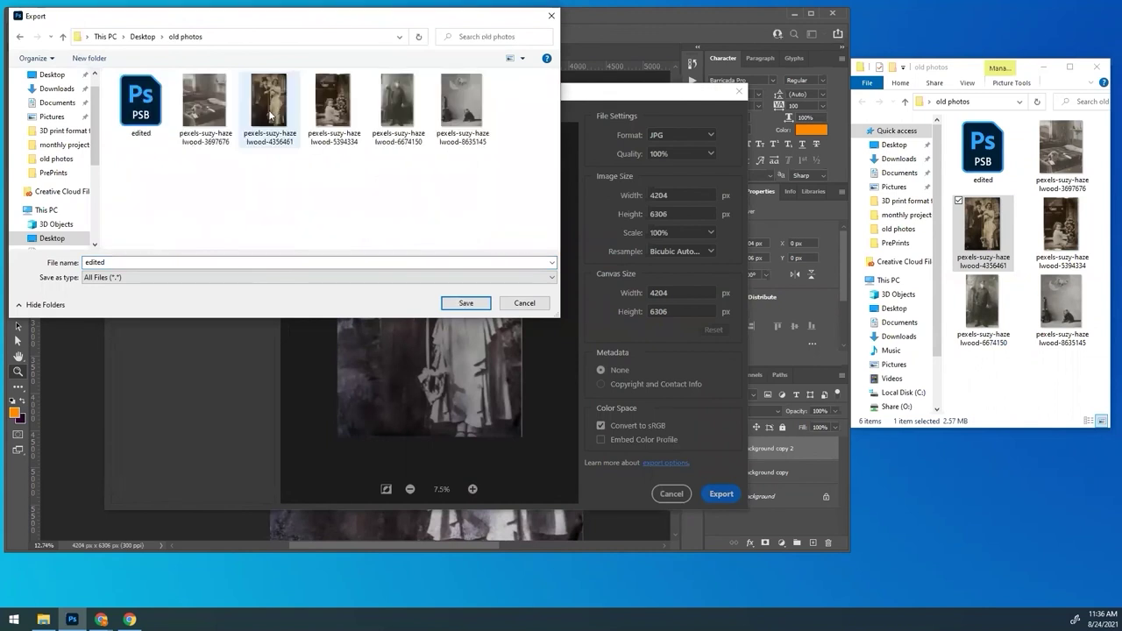
{"action": "left_click", "coordinate": [105, 268]}
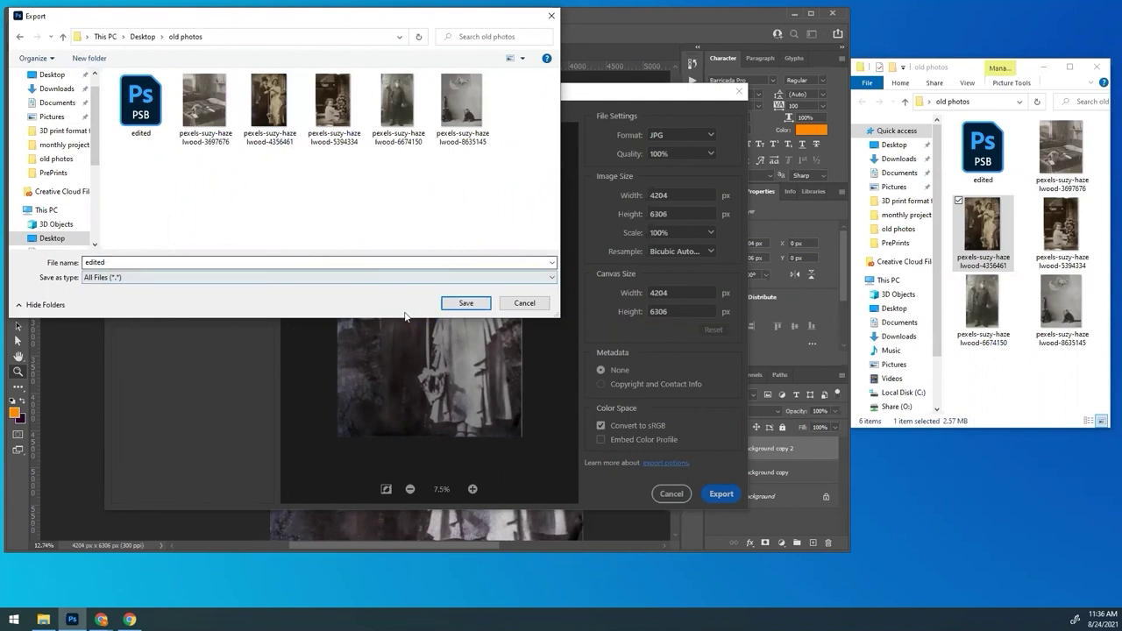
{"action": "left_click", "coordinate": [464, 305]}
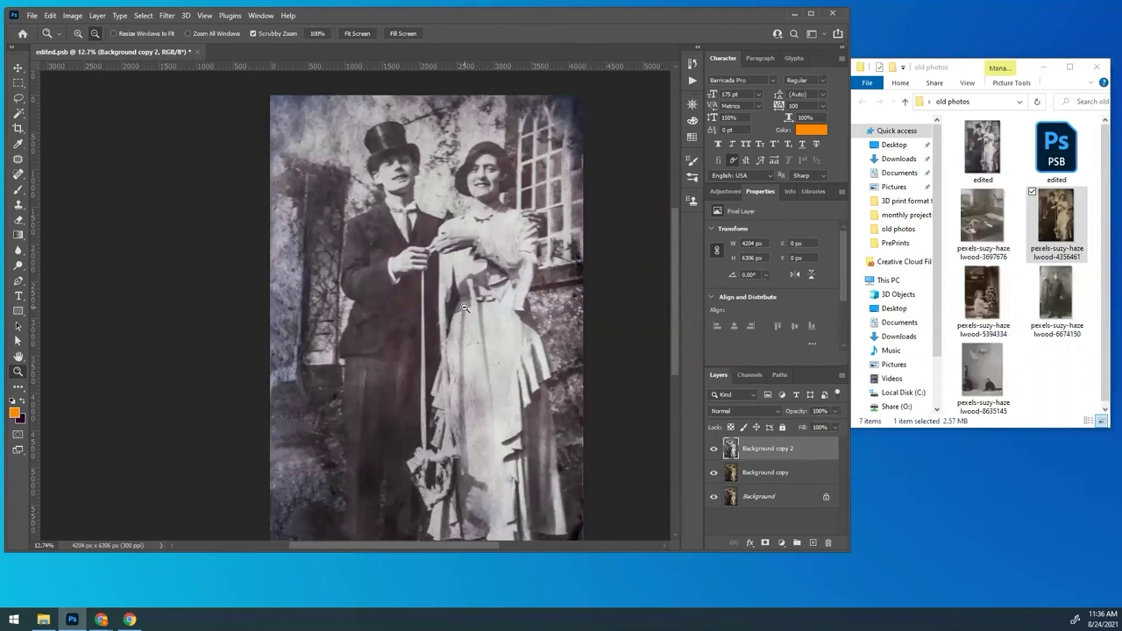
- Quit Photoshop and discard the unsaved changes to the edited PSB document
{"action": "left_click", "coordinate": [832, 13]}
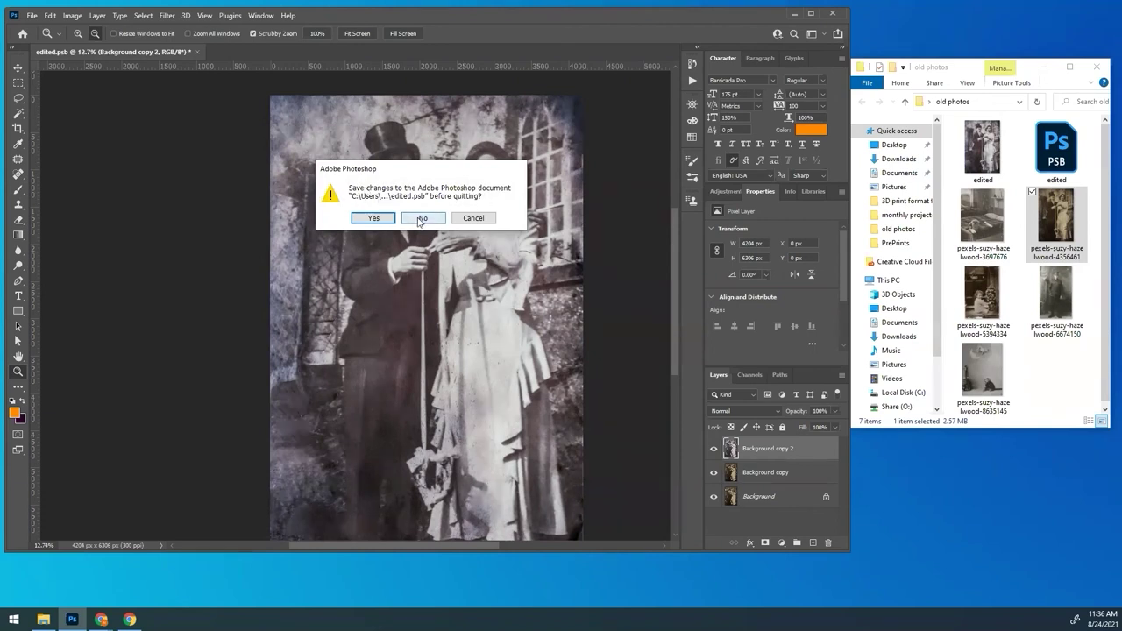
{"action": "left_click", "coordinate": [420, 220]}
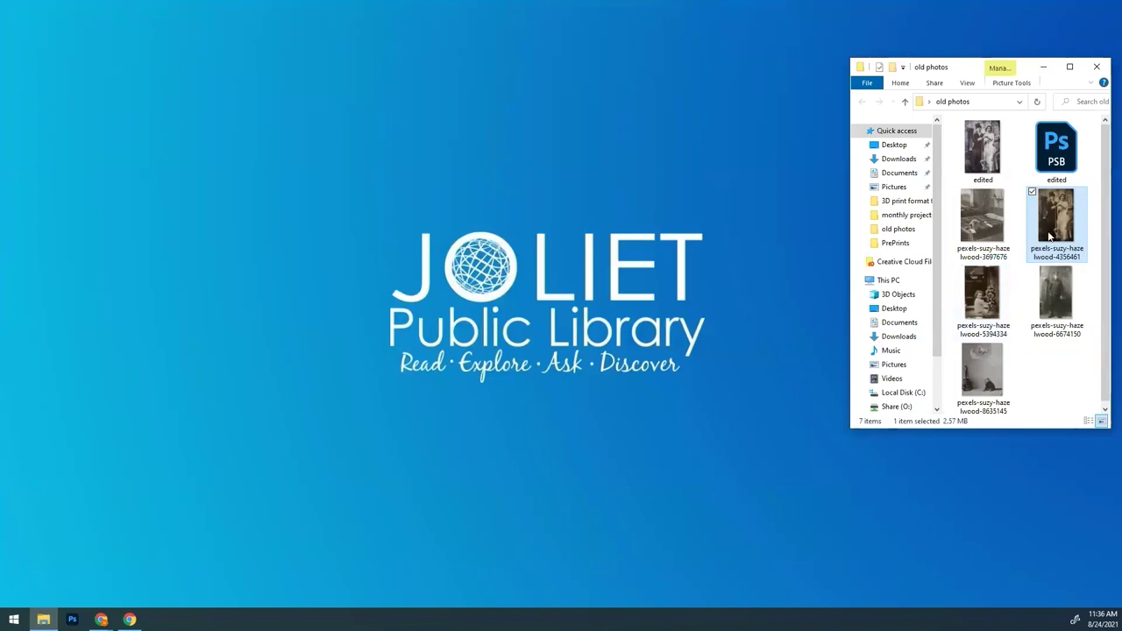
- Open the exported edited JPG and the original unrestored photo of the couple from the old photos folder in Photos
{"action": "mouse_move", "coordinate": [988, 170]}
{"action": "left_mouse_down"}
{"action": "mouse_move", "coordinate": [955, 178]}
{"action": "mouse_move", "coordinate": [980, 164]}
{"action": "left_mouse_up"}
{"action": "double_click", "coordinate": [983, 164]}
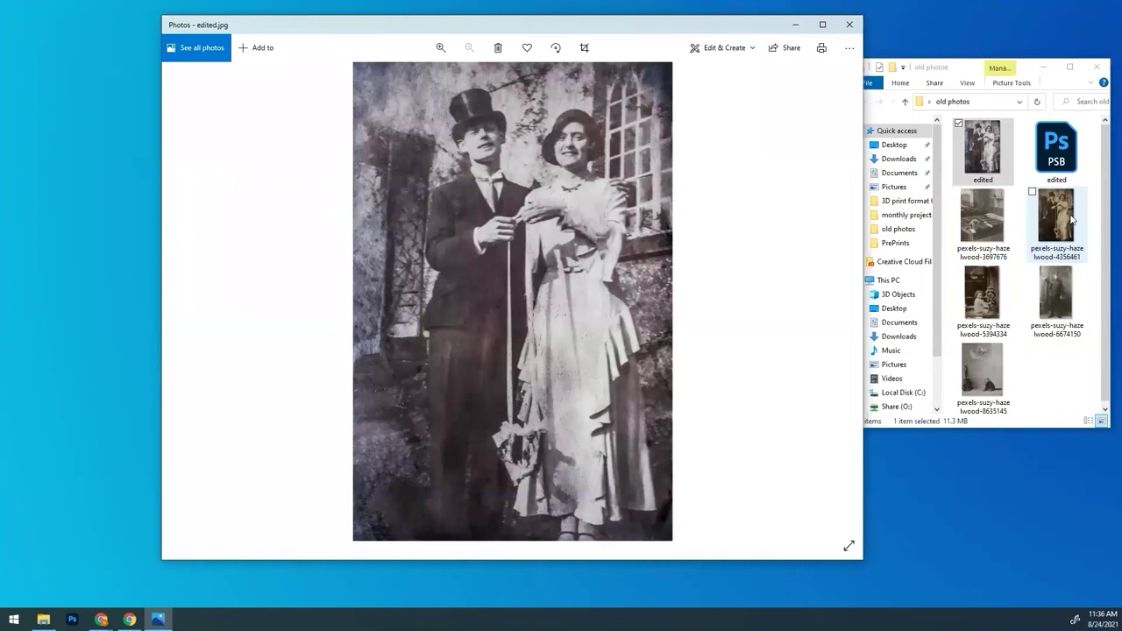
{"action": "double_click", "coordinate": [1069, 219]}
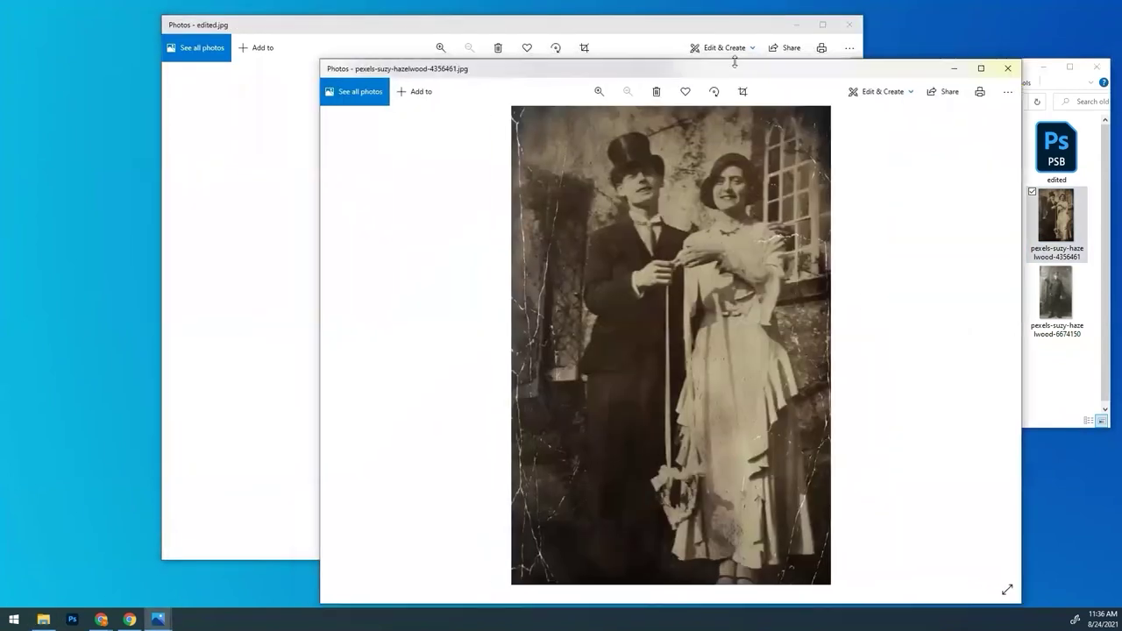
- Arrange the two photo windows side by side, edited version beside the original, to compare the restoration
{"action": "left_click_drag", "start_coordinate": [686, 27], "coordinate": [433, 62]}
{"action": "left_click", "coordinate": [741, 76]}
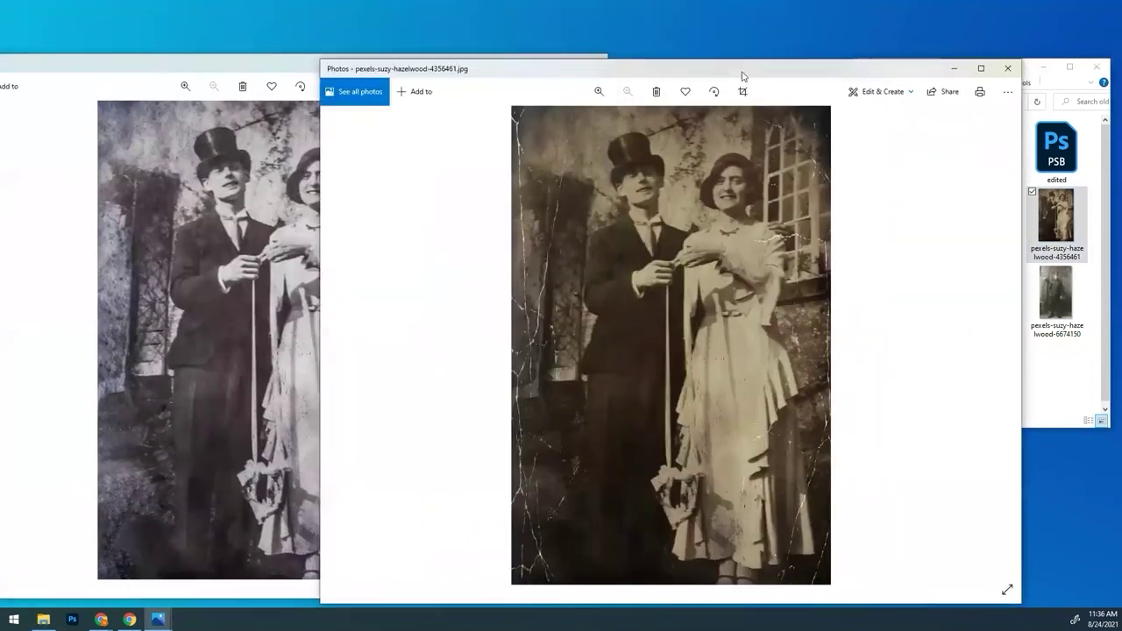
{"action": "left_click_drag", "start_coordinate": [742, 75], "coordinate": [843, 64]}
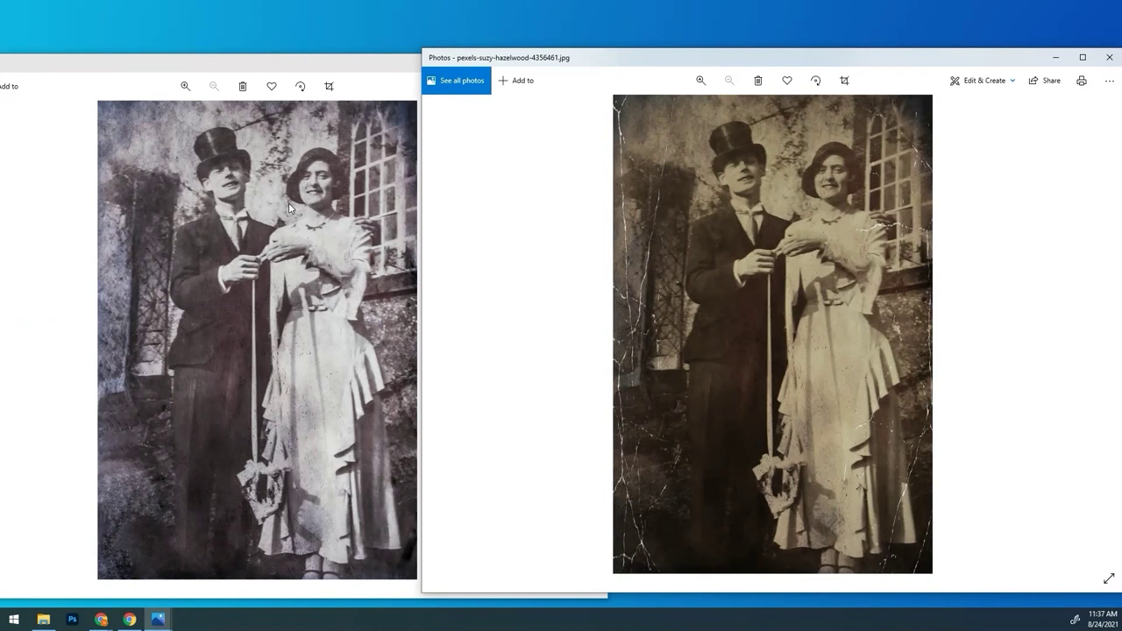
{"action": "mouse_move", "coordinate": [291, 68]}
{"action": "left_mouse_down"}
{"action": "mouse_move", "coordinate": [293, 50]}
{"action": "mouse_move", "coordinate": [294, 61]}
{"action": "left_mouse_up"}
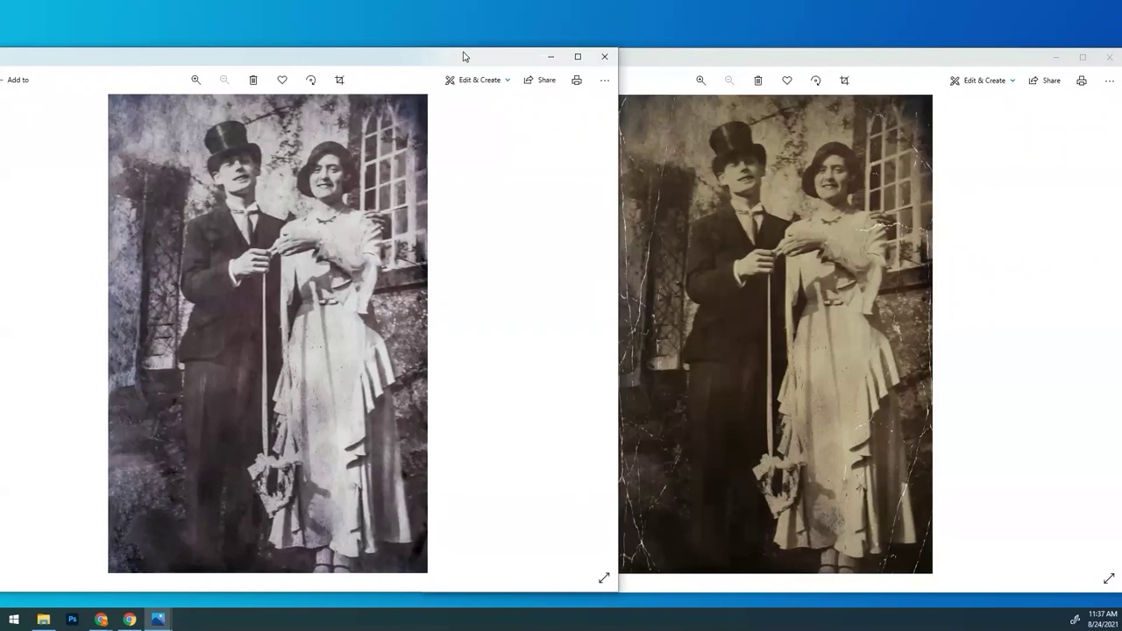